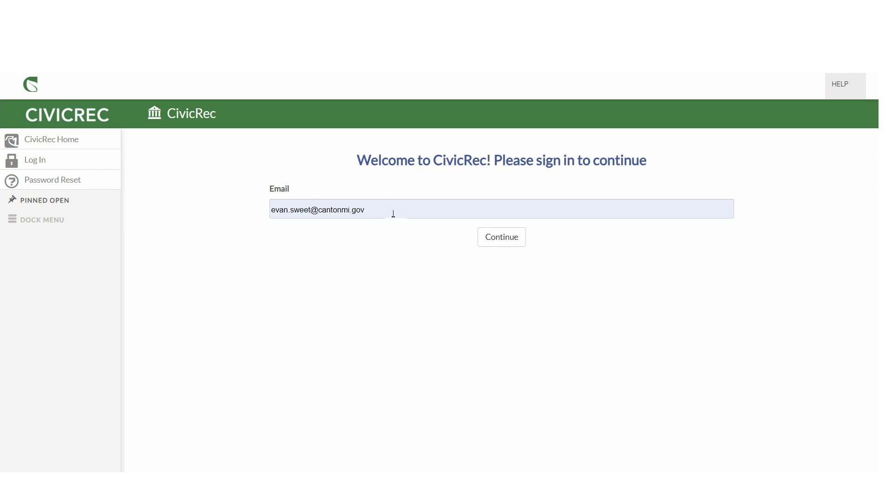
Step: Sign in to CivicRec with the staff account's saved e-mail address and password
click(371, 209)
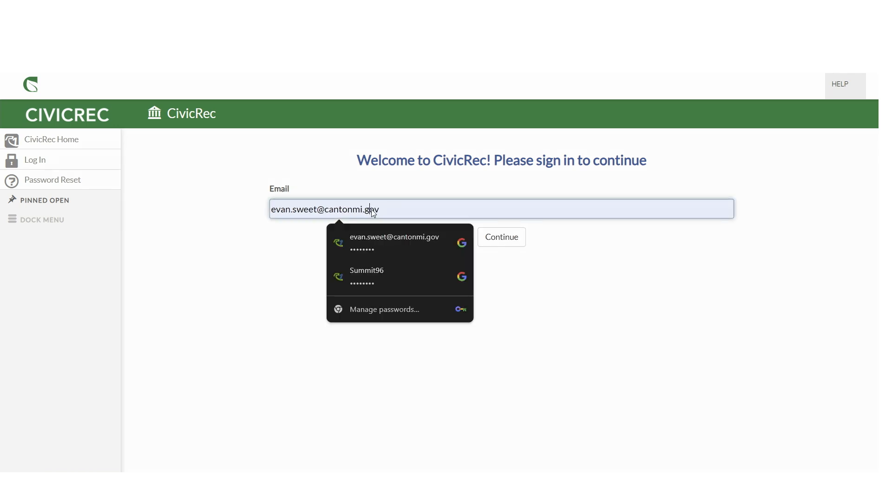
click(495, 233)
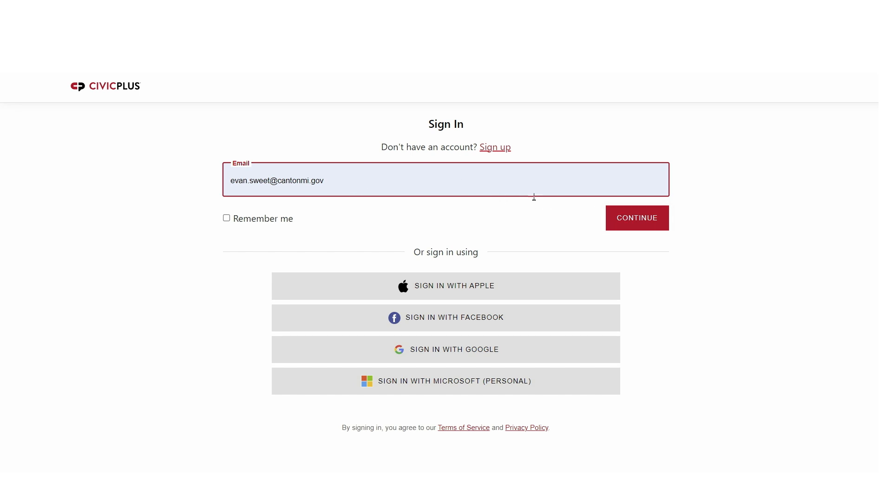
click(623, 216)
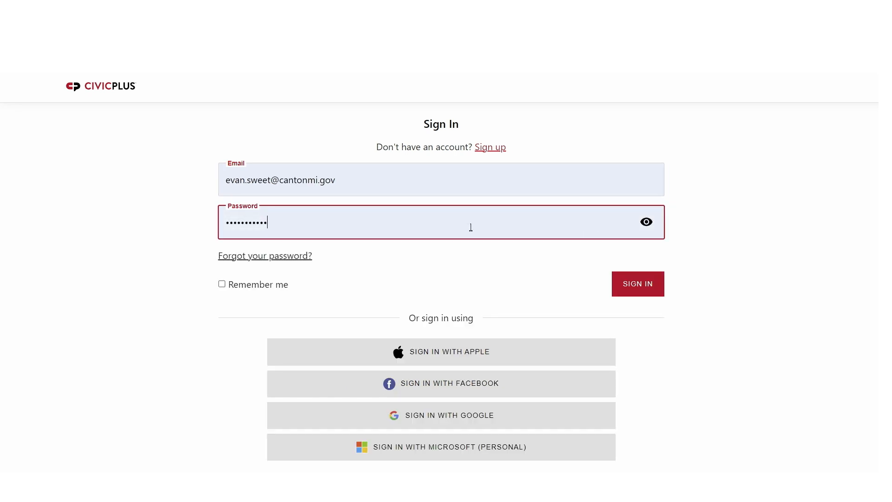
click(635, 288)
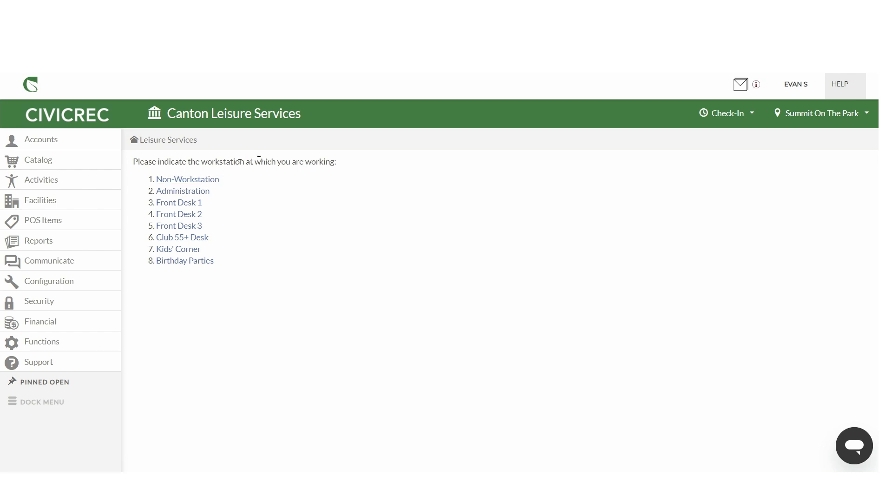
Step: Set the location to Summit On The Park and choose the Administration workstation
click(807, 119)
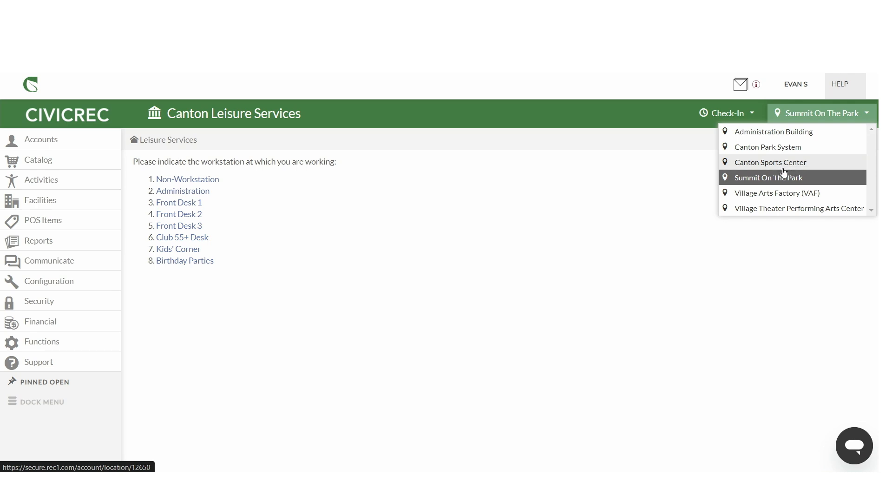
click(734, 179)
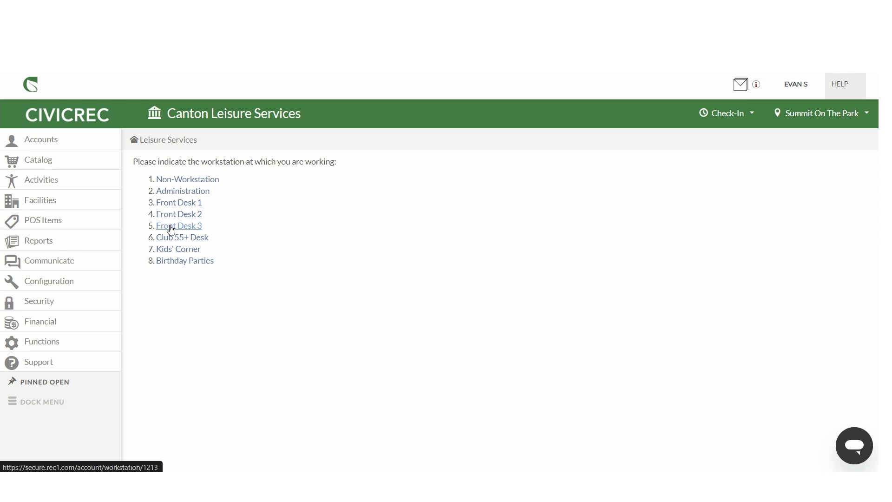
click(187, 193)
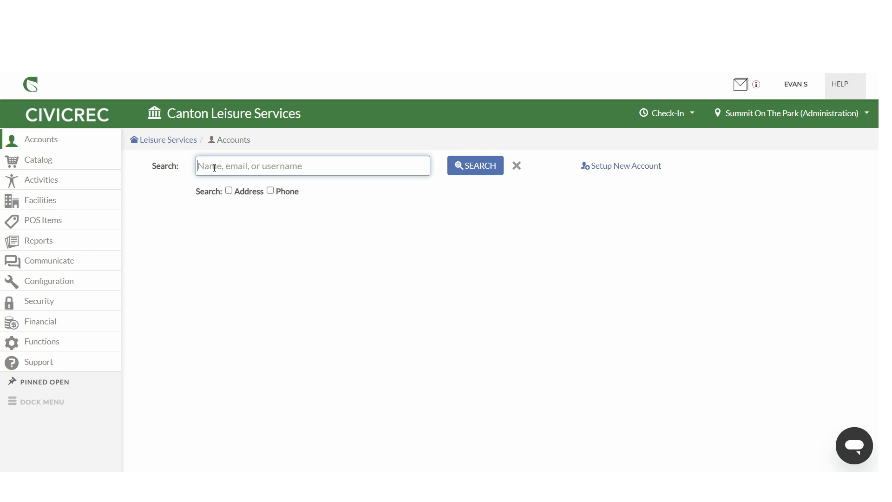
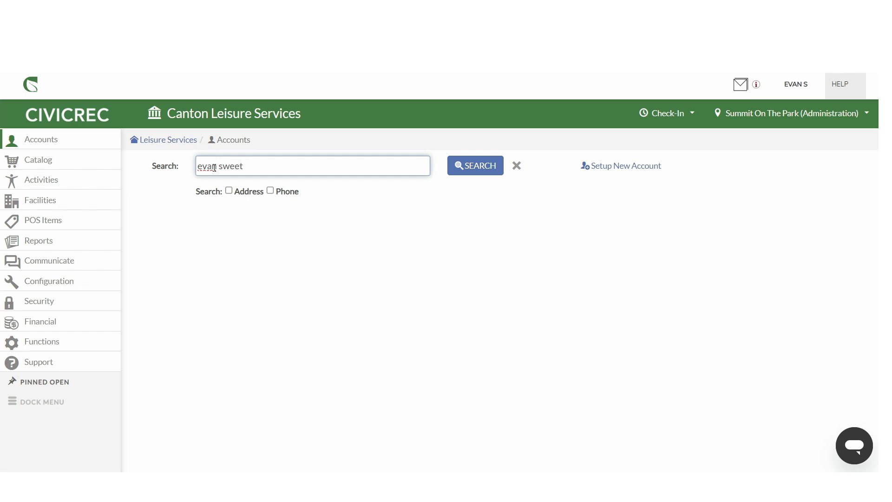
Step: Search accounts for the customer's full name and open the second matching account
key(Return)
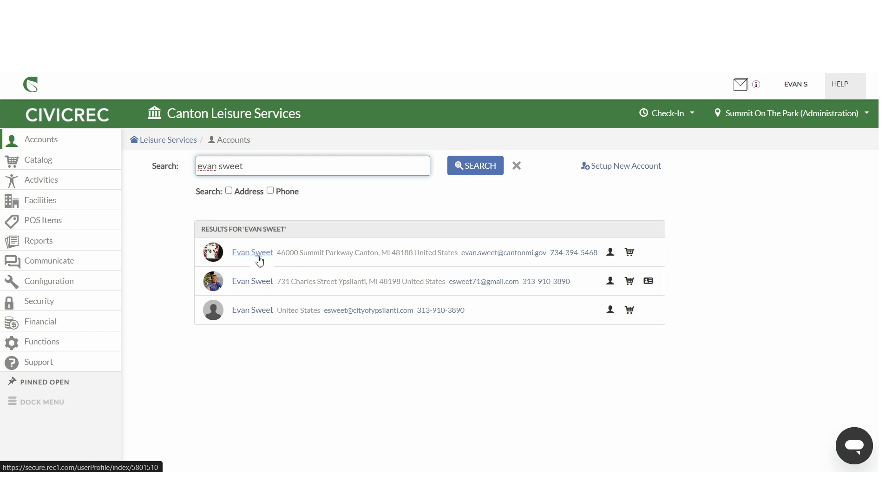
click(254, 286)
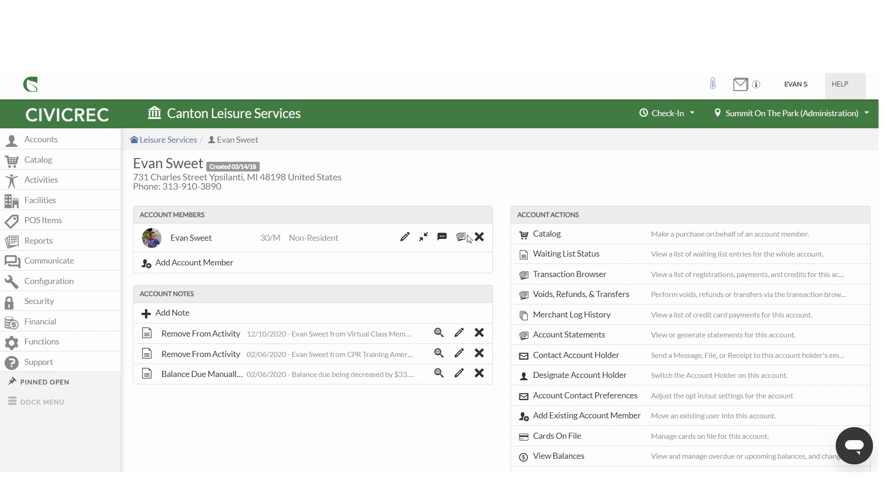
Step: Edit the account holder, setting Phone 1 to Can receive text messages and checking the e-mail preference categories
click(405, 239)
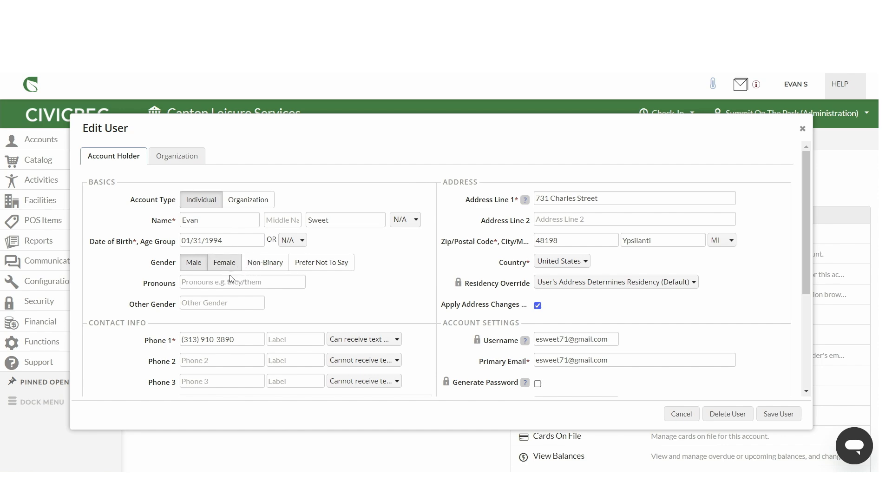
scroll(237, 279, down, 1)
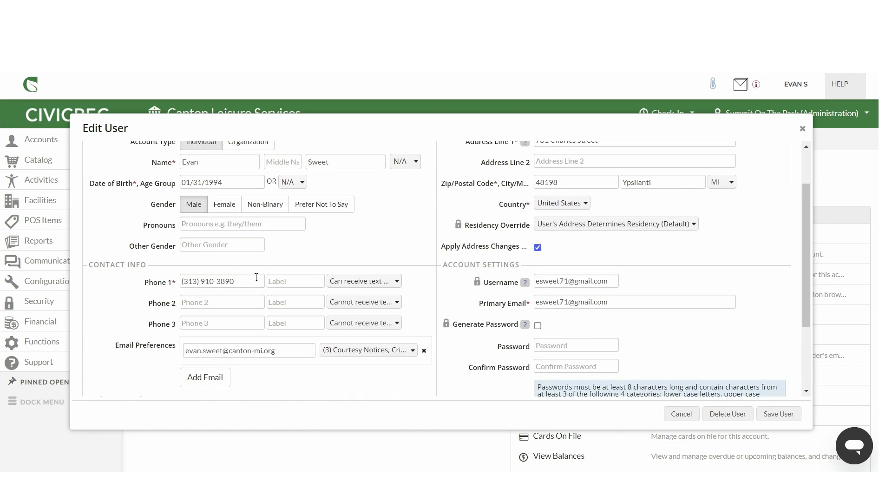
click(352, 281)
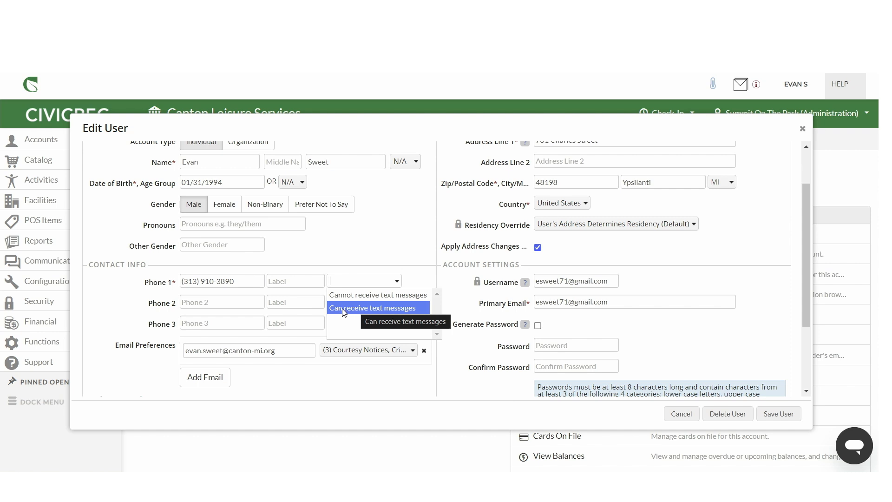
click(348, 310)
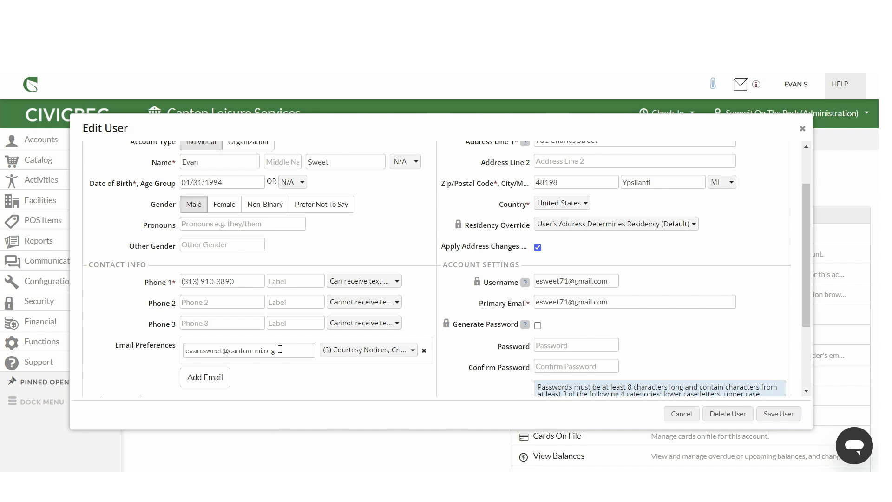
click(343, 352)
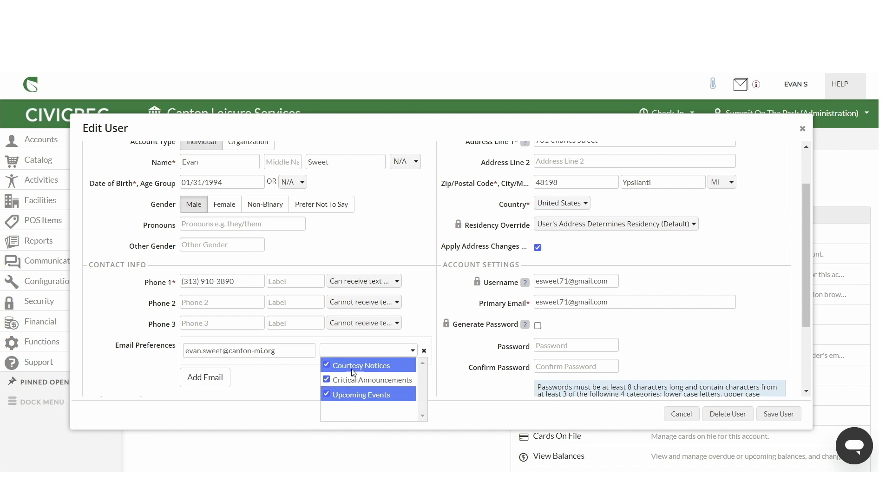
click(290, 375)
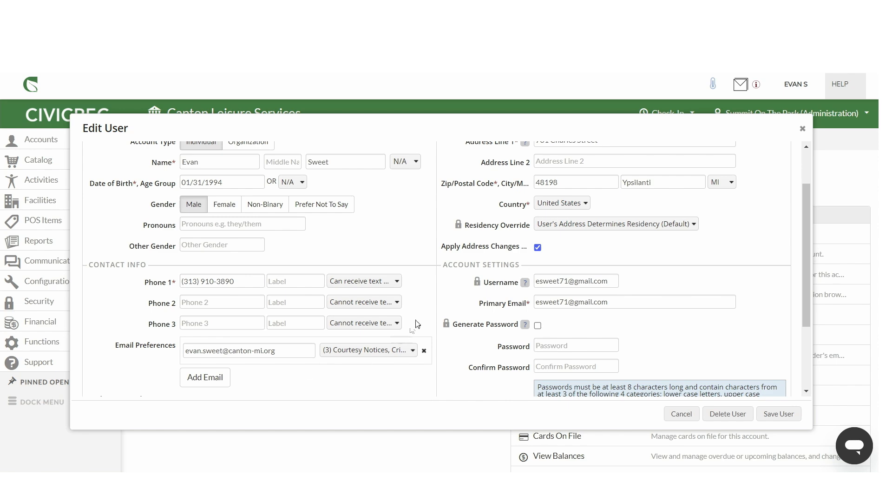
Step: Review the rest of the user form and save the user
scroll(481, 309, up, 2)
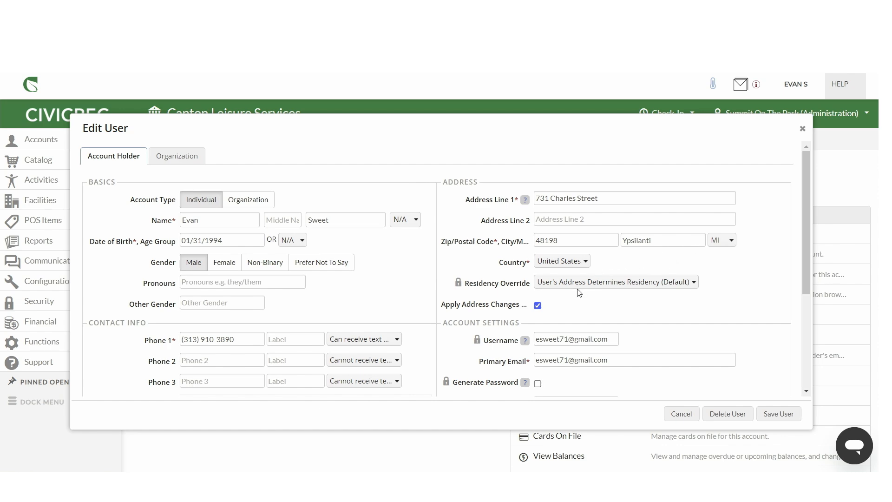
scroll(578, 293, down, 1)
scroll(574, 277, down, 1)
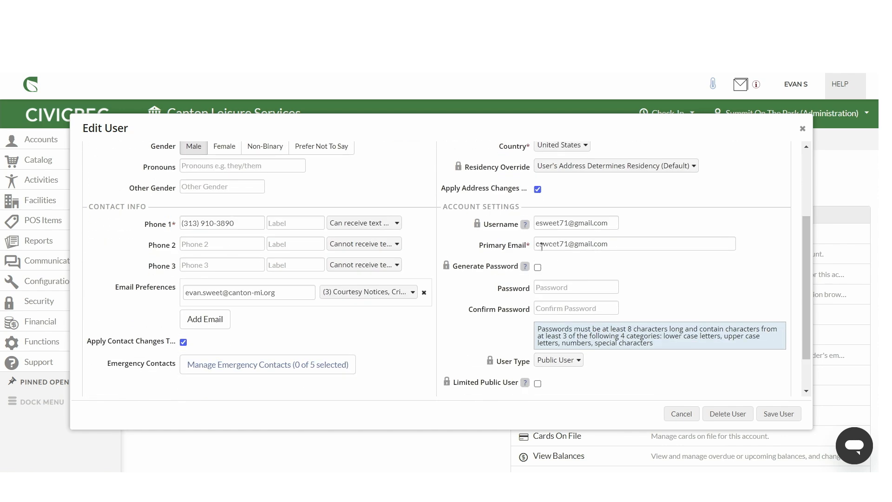
scroll(630, 265, down, 1)
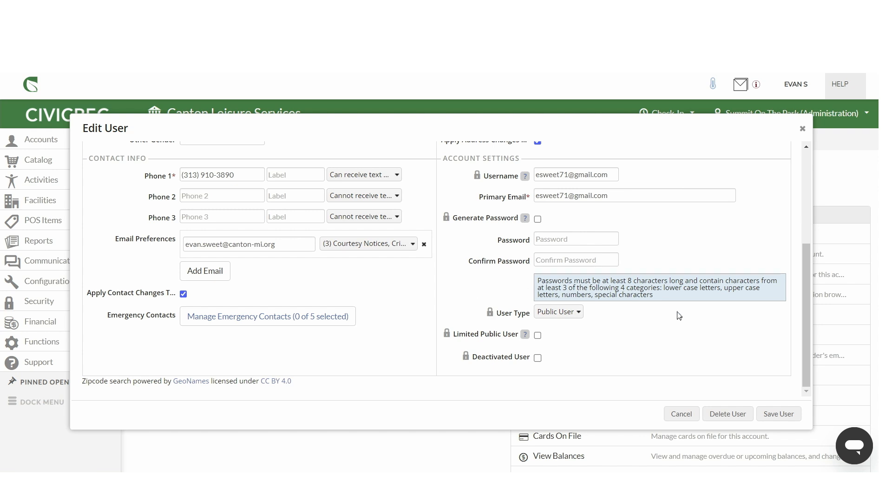
click(775, 414)
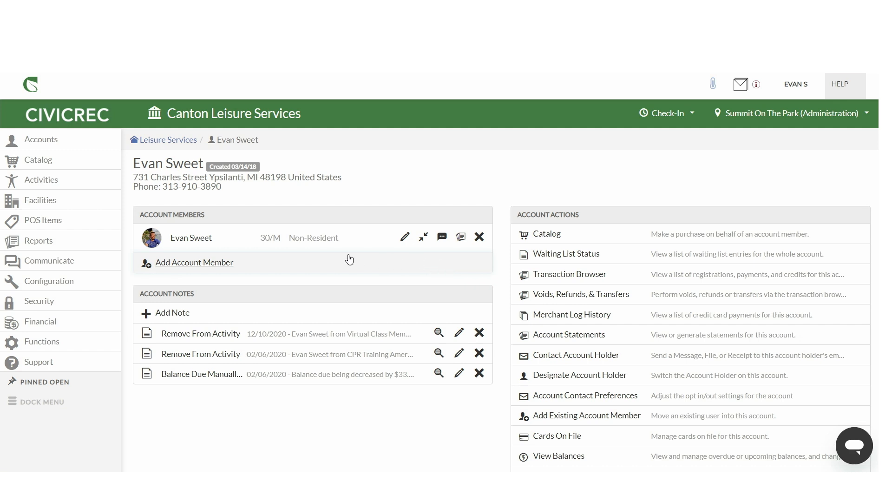
Step: Open the new account member form to review its fields, then cancel it
click(187, 264)
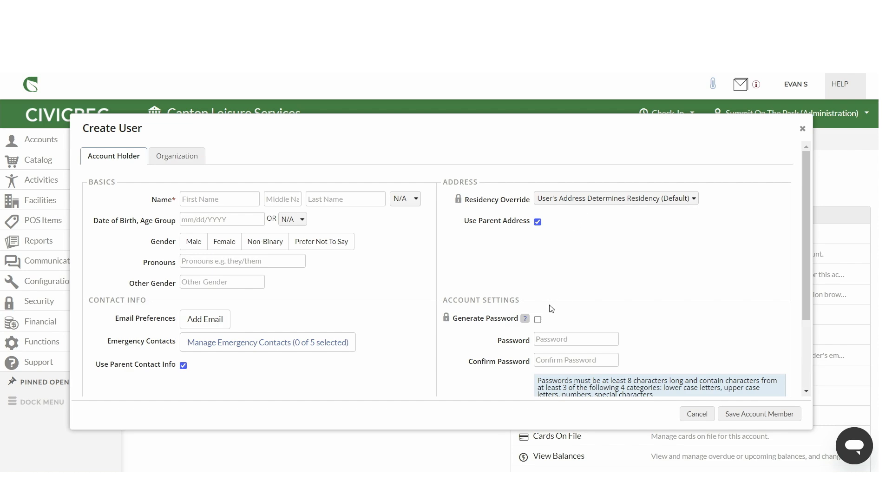
scroll(550, 309, down, 1)
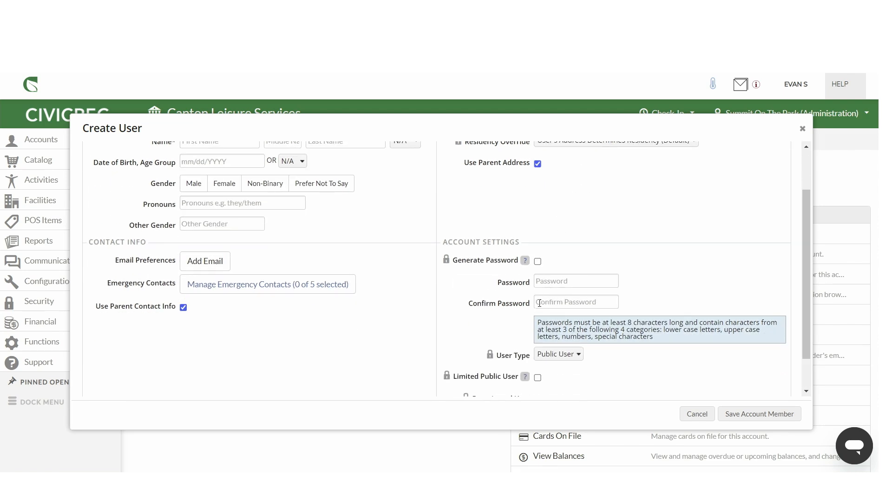
scroll(553, 292, down, 1)
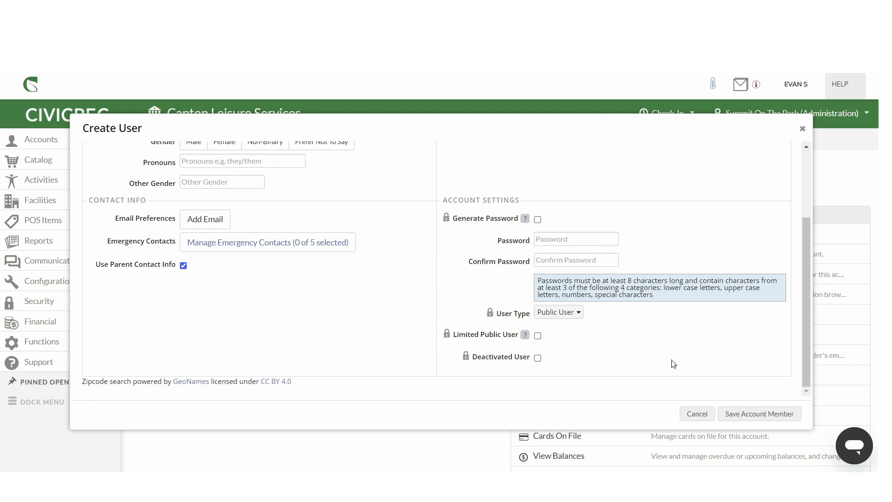
click(691, 419)
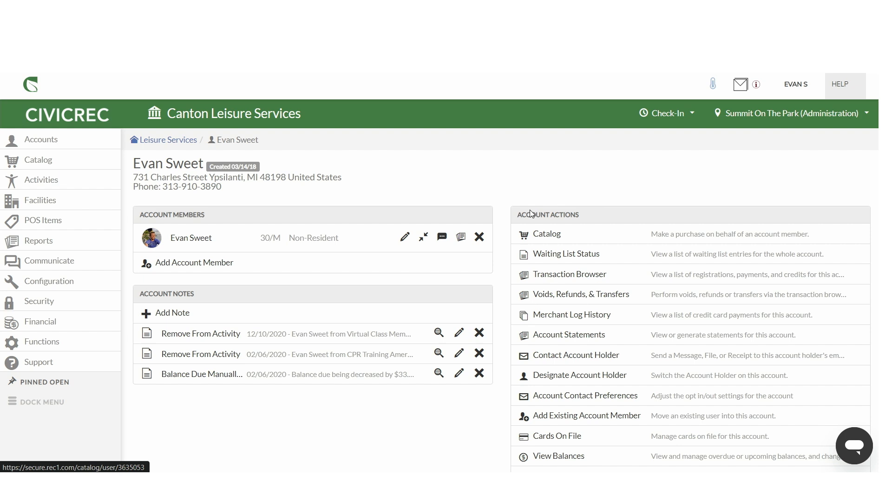
Step: Open the account's Transaction Browser and switch to its Activities list
click(568, 234)
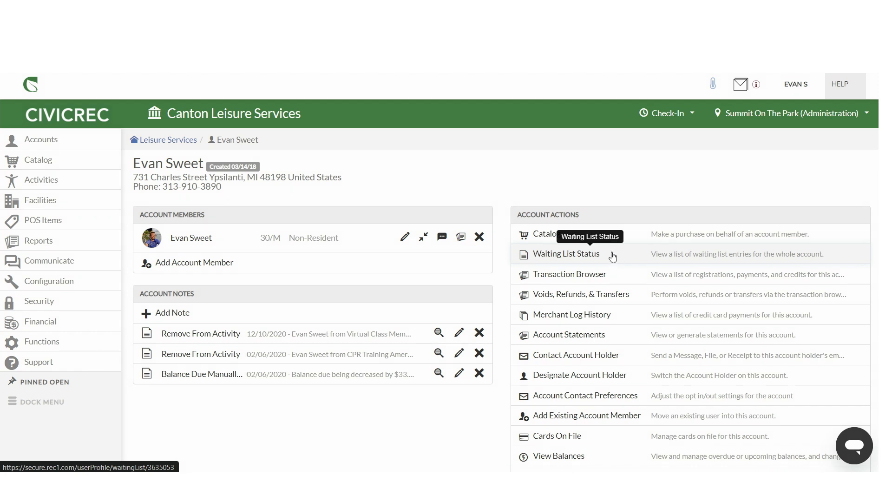
click(612, 276)
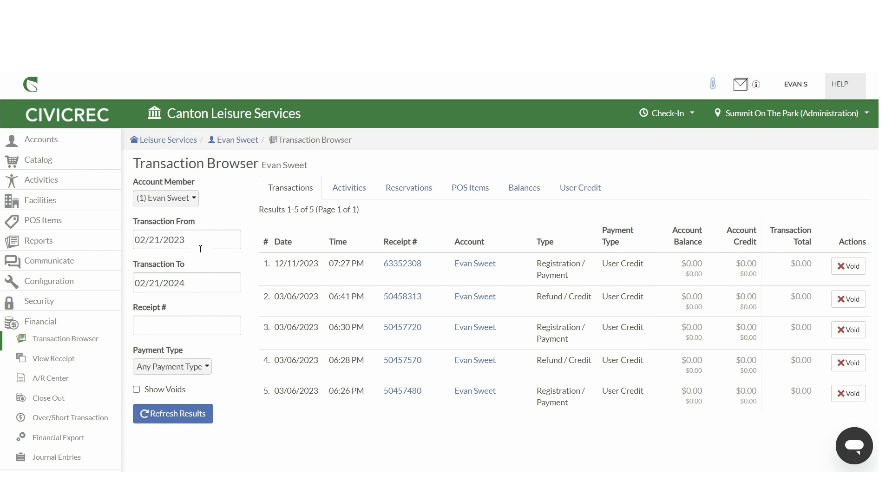
click(352, 189)
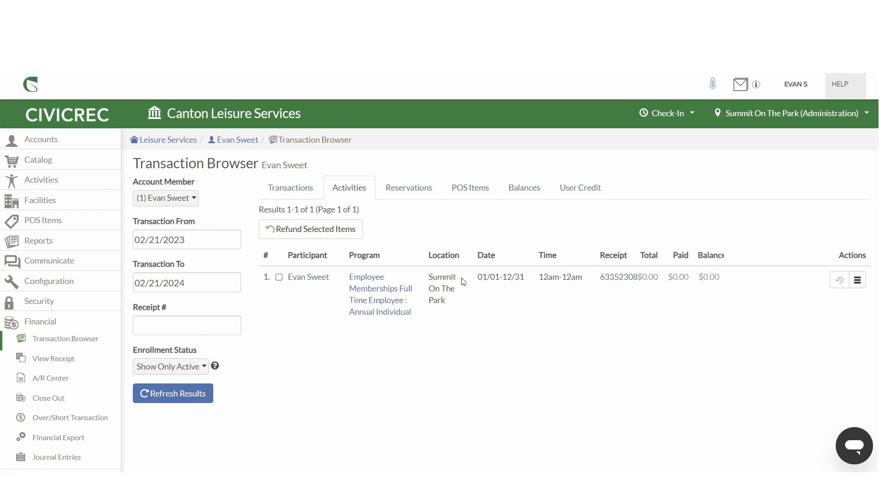
Step: Open the annual membership's receipt and scroll through its details and liability waiver
click(618, 277)
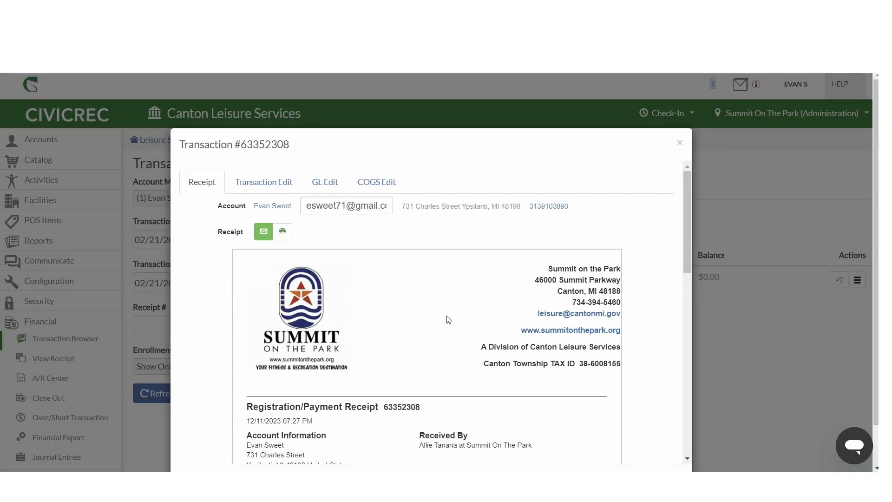
scroll(397, 313, down, 4)
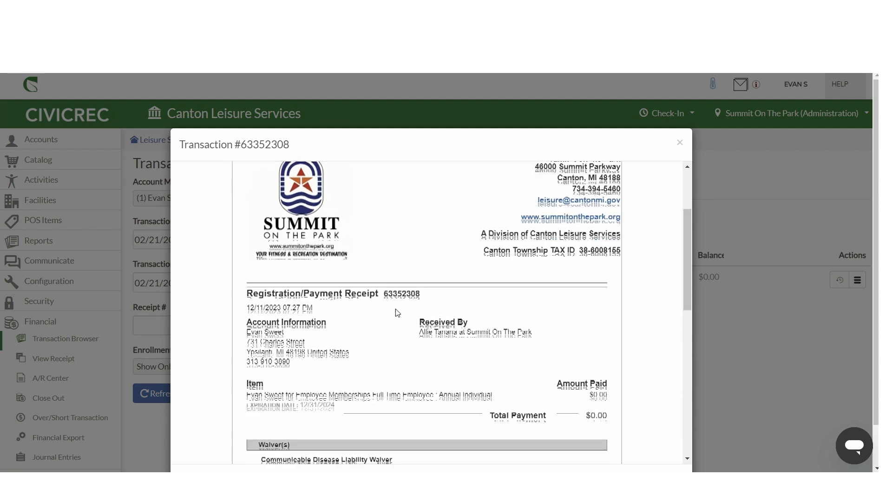
scroll(397, 313, down, 1)
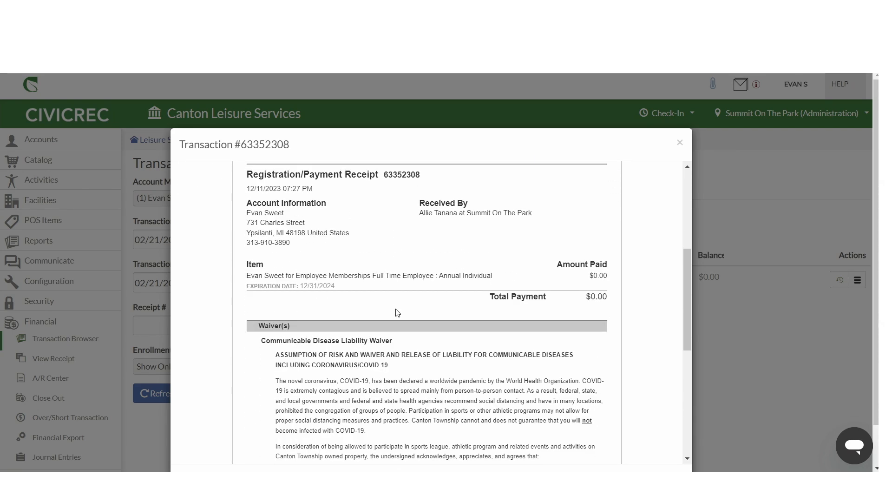
scroll(397, 312, down, 1)
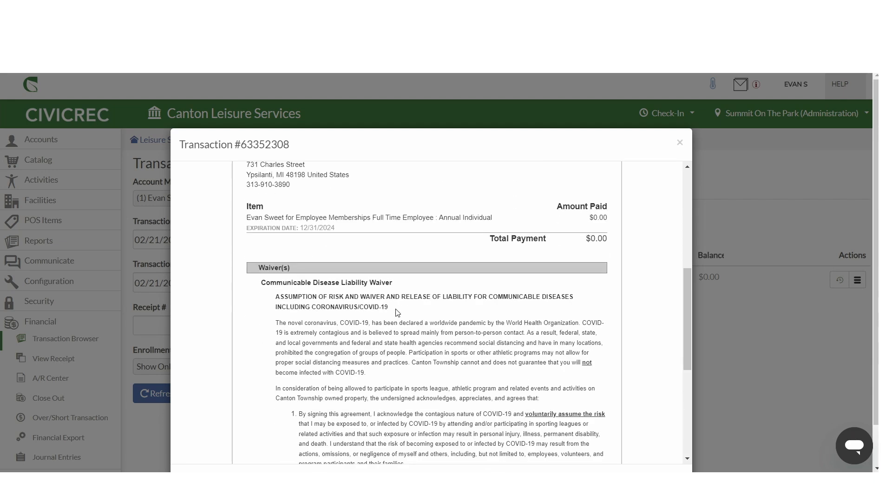
scroll(397, 312, up, 2)
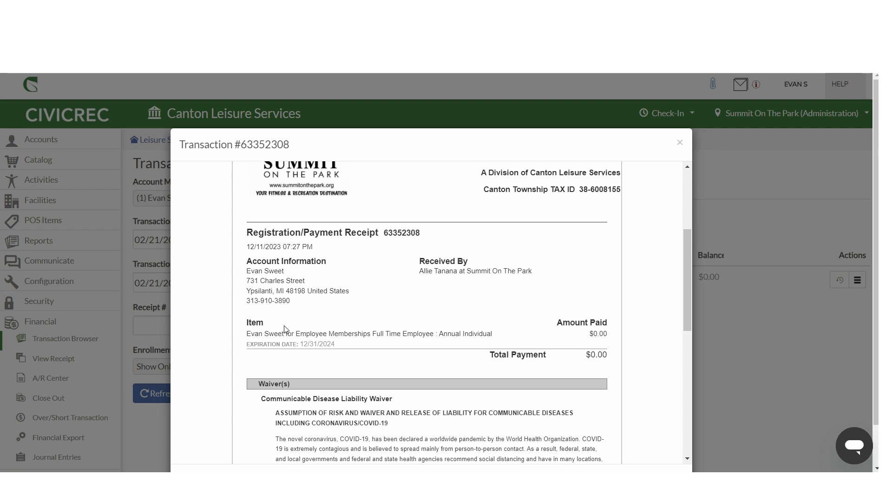
scroll(284, 329, down, 1)
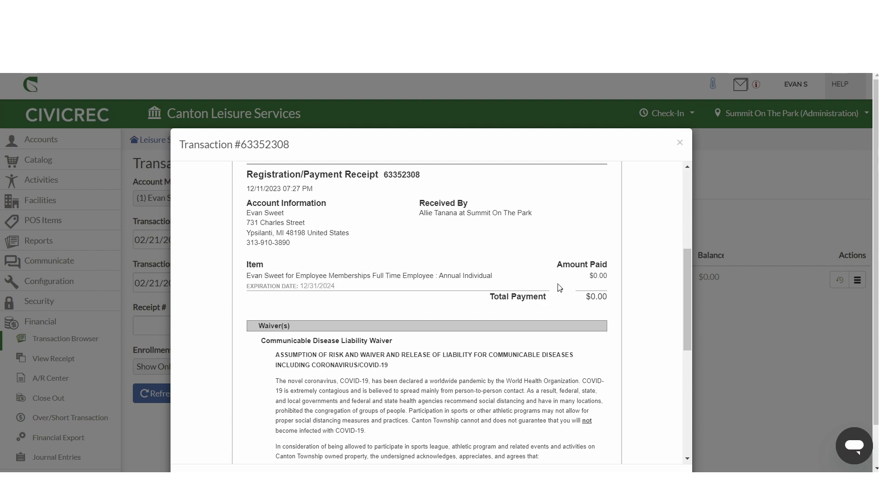
scroll(339, 311, down, 2)
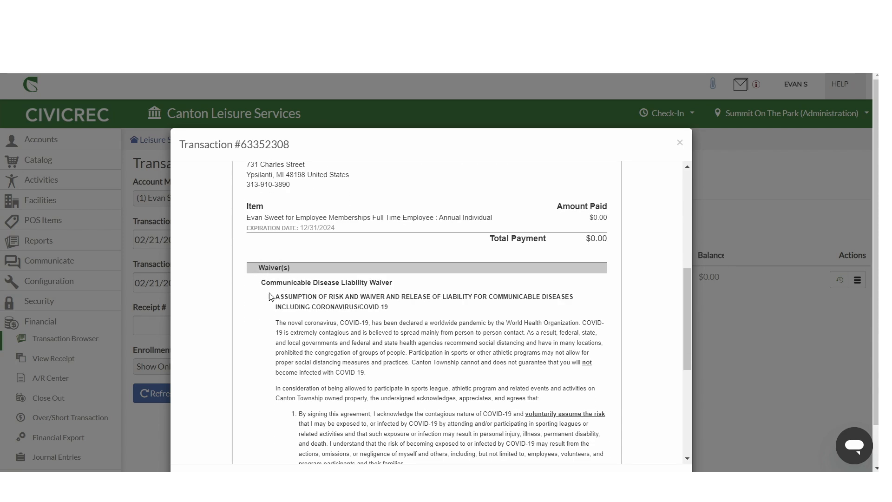
scroll(306, 314, down, 1)
scroll(320, 313, down, 5)
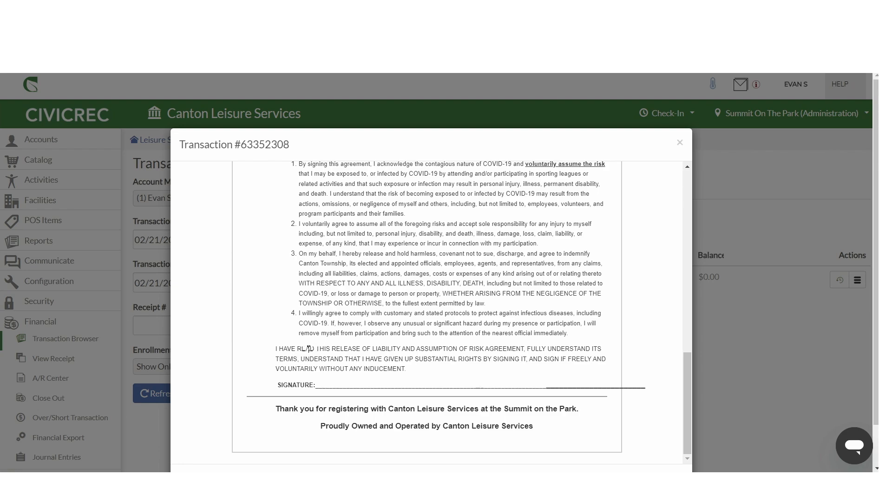
Step: Close the receipt and browse the Transaction Browser's Reservations, POS Items, Balances, User Credit and Transactions lists
scroll(316, 353, up, 10)
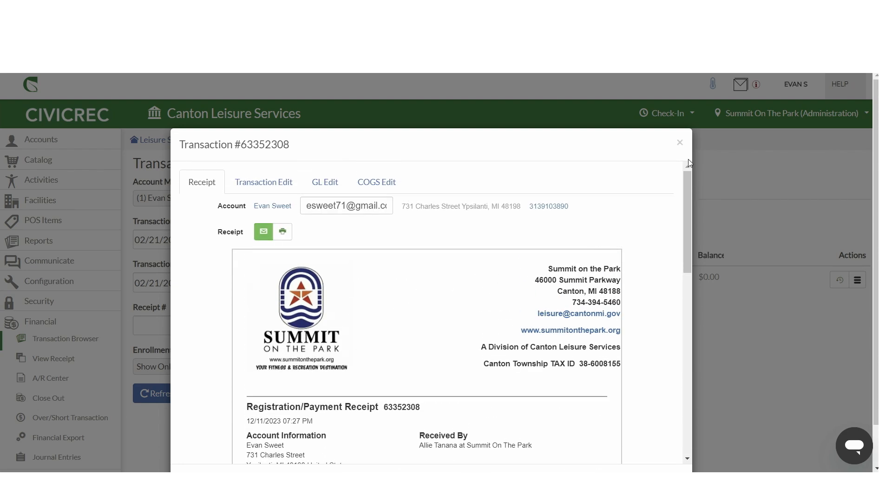
click(680, 142)
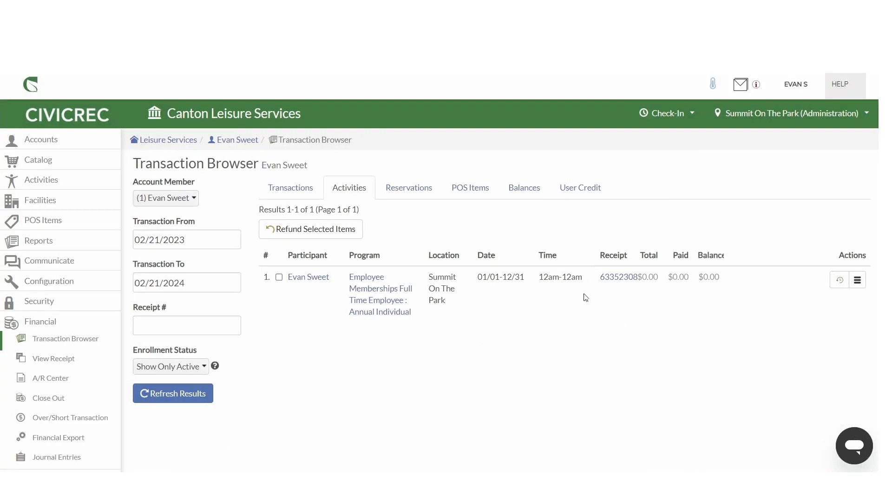
click(407, 189)
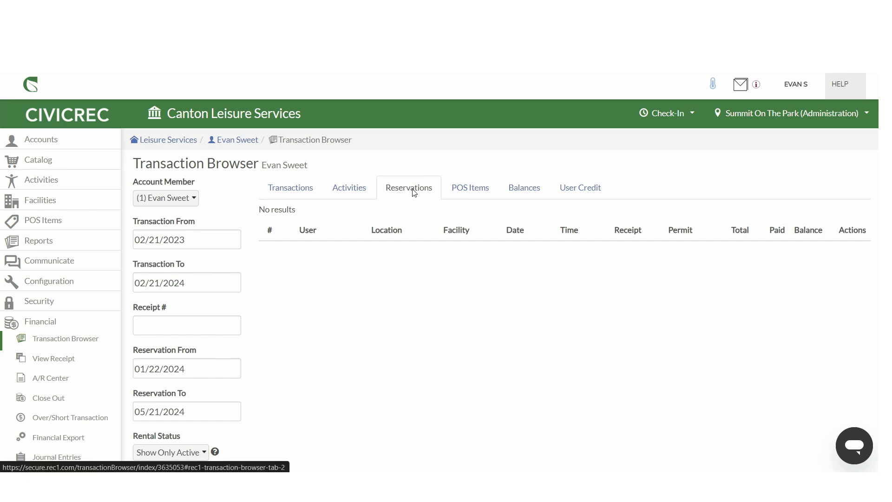
click(472, 193)
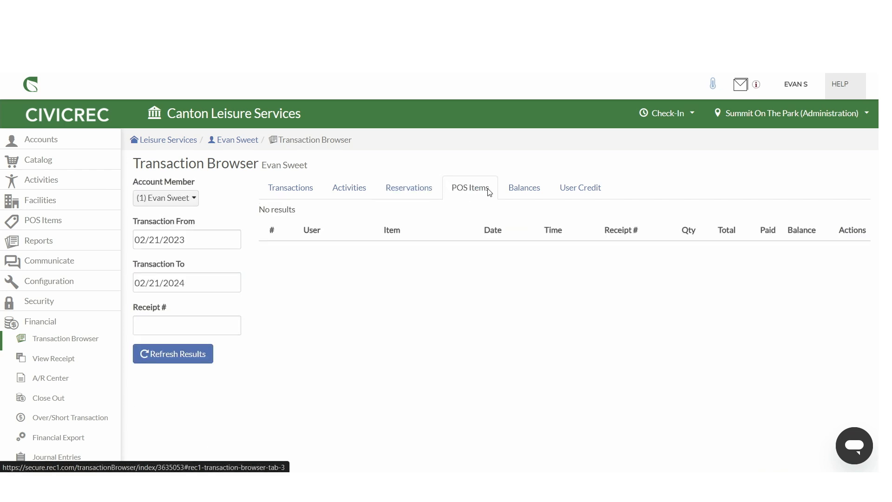
click(522, 193)
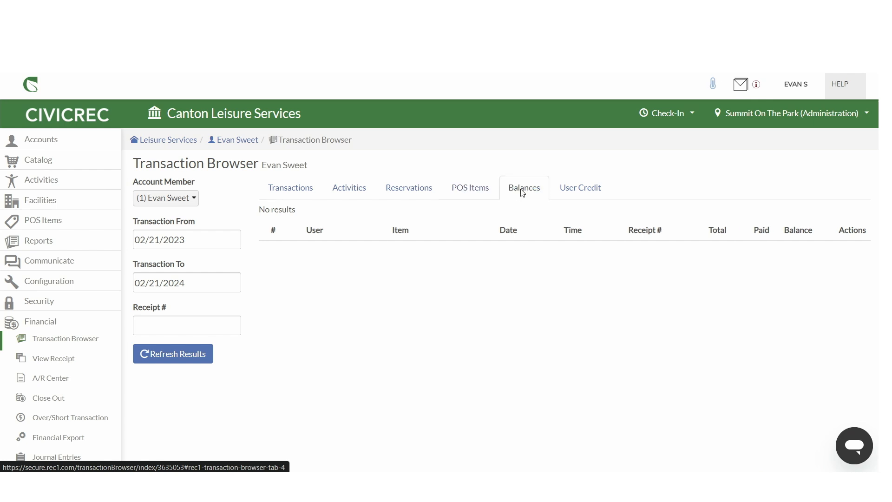
click(577, 189)
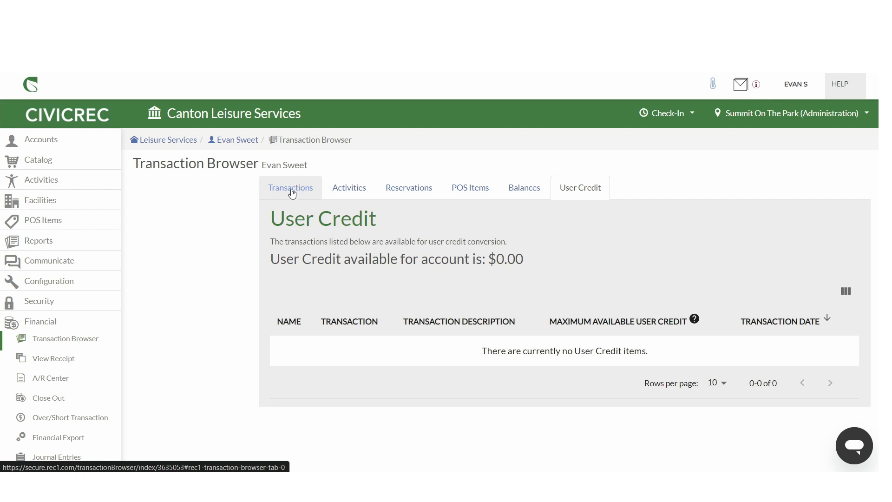
click(292, 192)
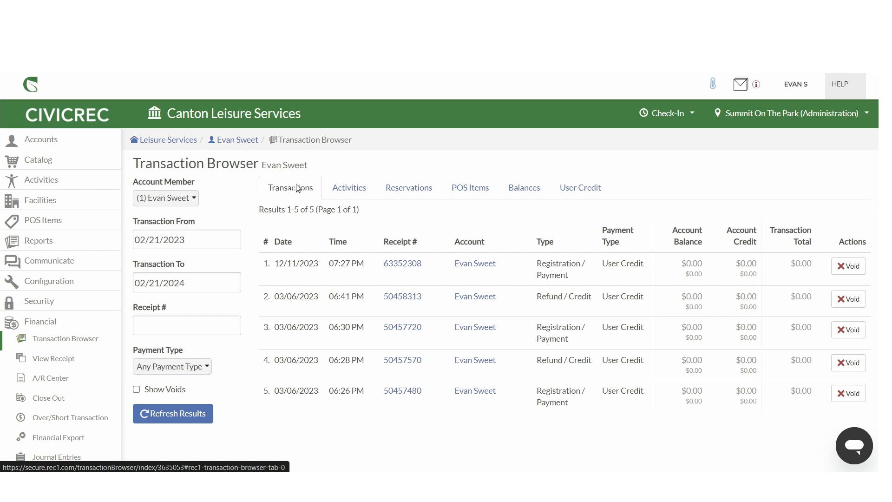
Step: Return to the customer's account page and open its View/Print Memberships action
click(236, 141)
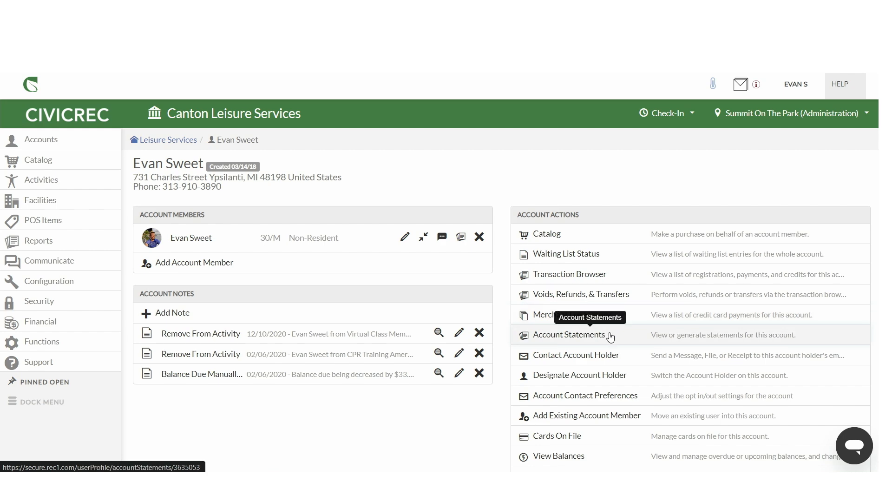
scroll(609, 337, down, 1)
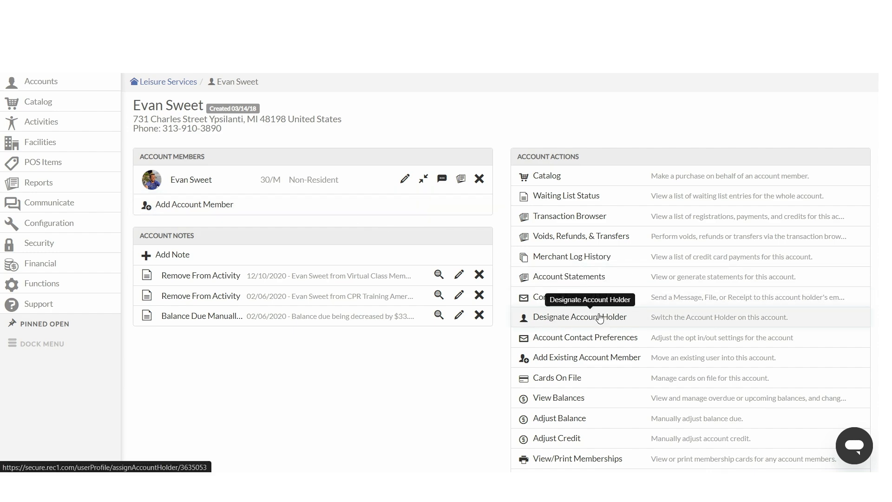
scroll(604, 314, down, 1)
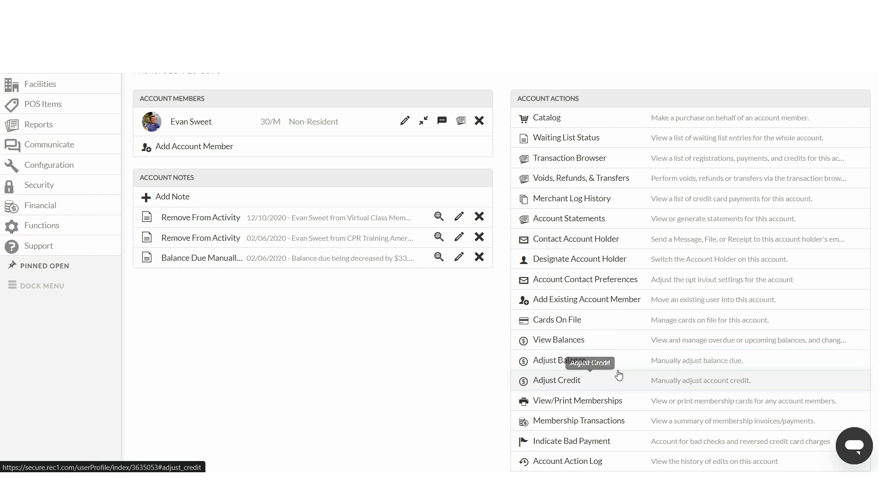
scroll(640, 397, down, 1)
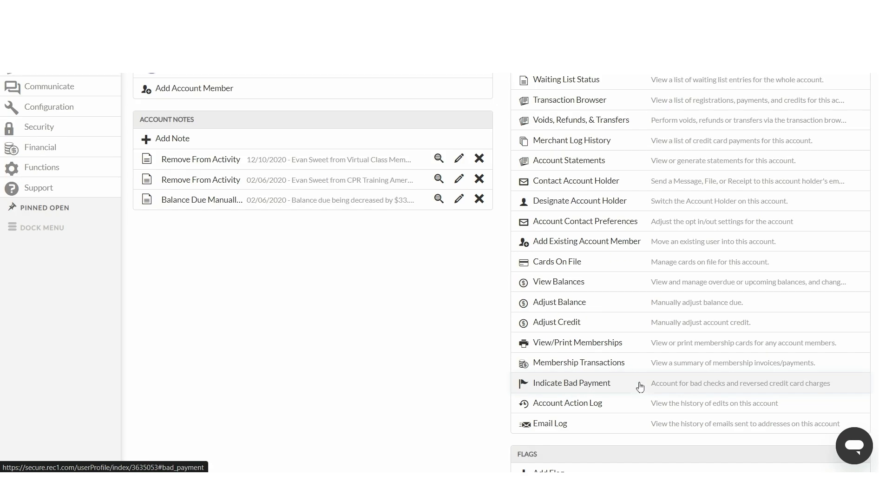
click(633, 344)
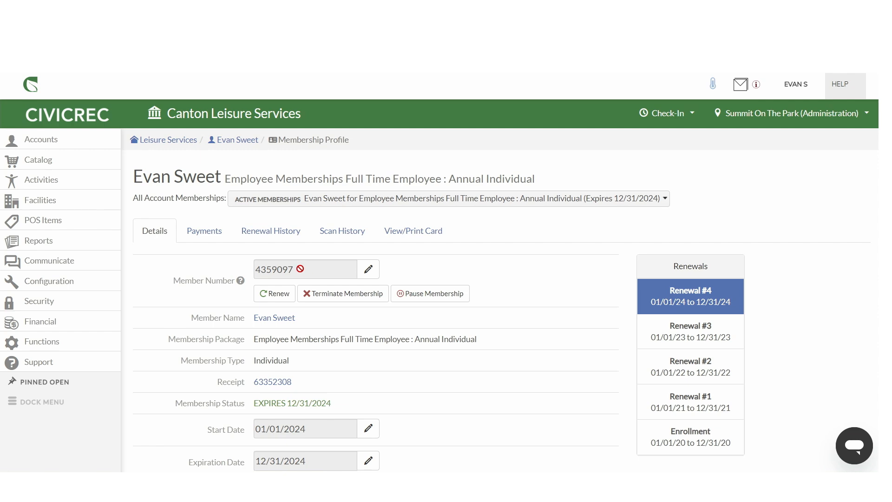
Step: Scroll through the annual membership's details and open its payments list
scroll(303, 269, down, 1)
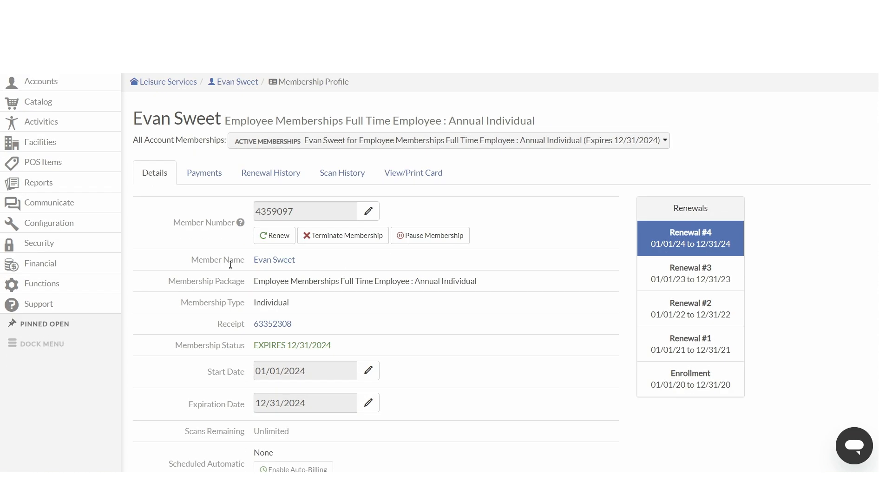
scroll(274, 239, down, 1)
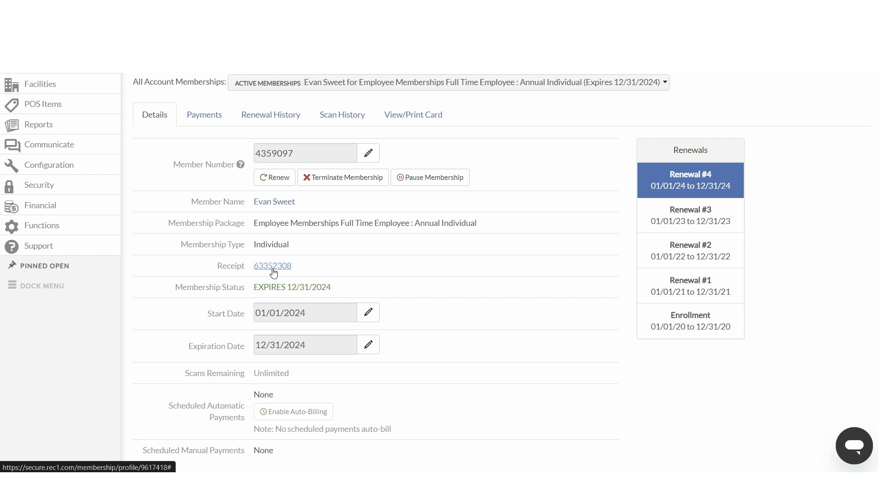
scroll(262, 267, down, 1)
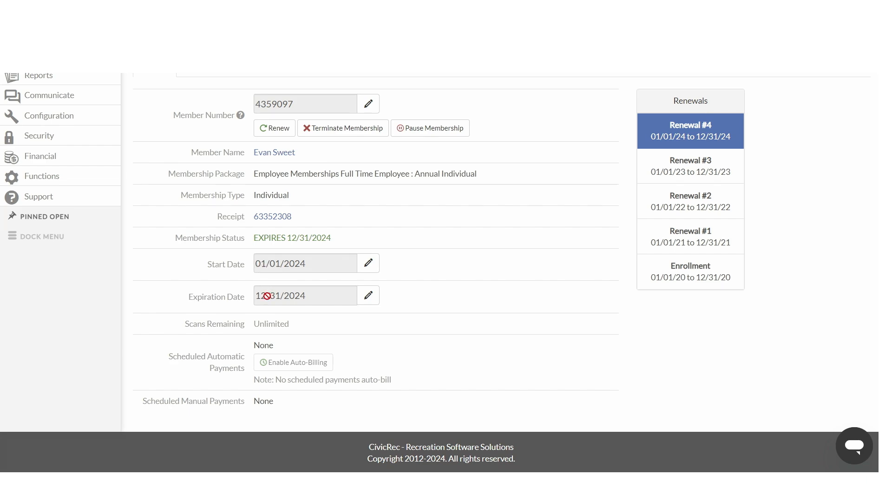
scroll(309, 290, up, 2)
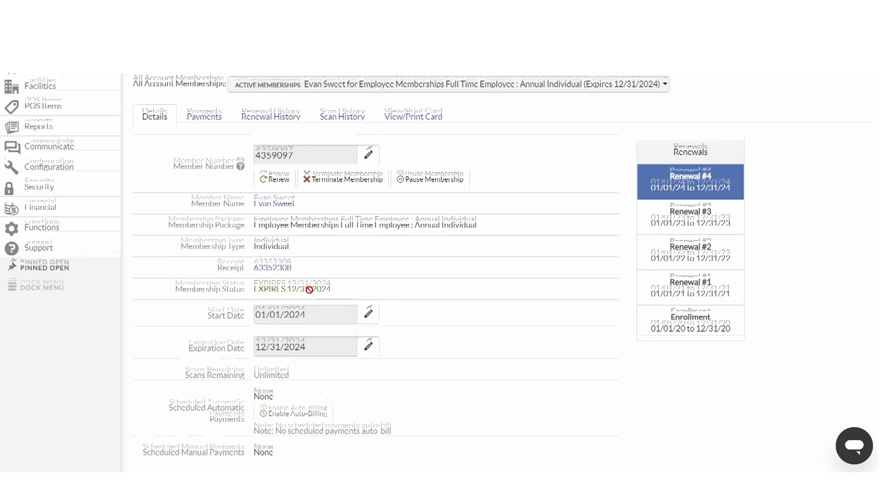
scroll(283, 309, up, 2)
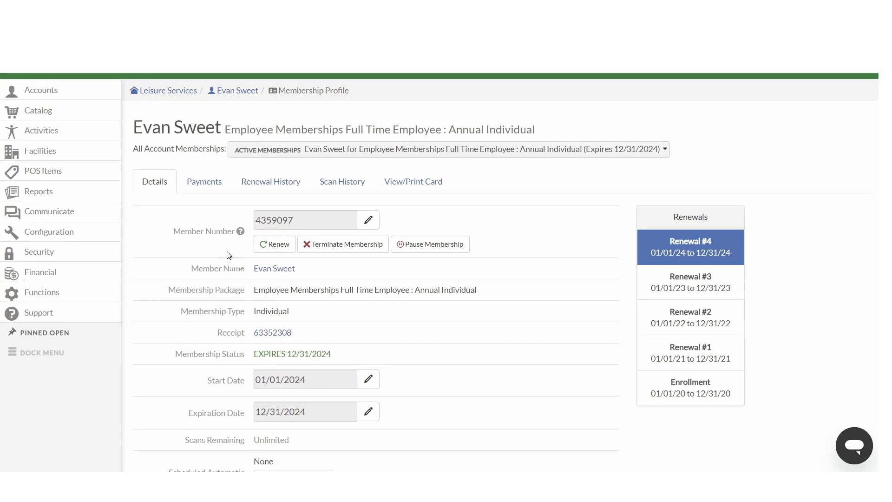
click(205, 184)
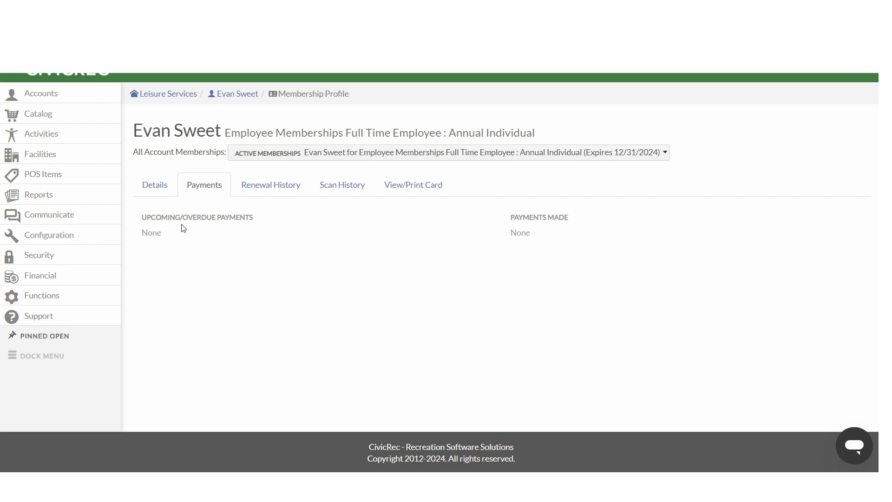
Step: View the membership's renewal history, scan history and printable membership card
click(265, 193)
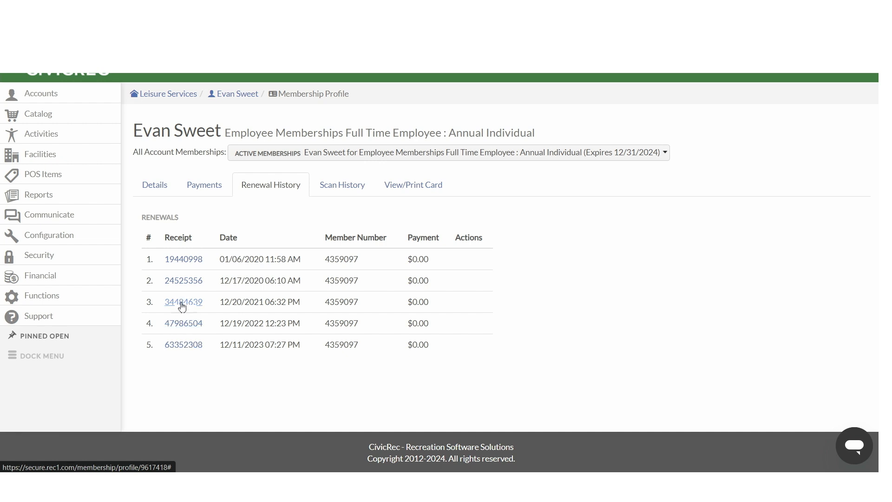
click(344, 193)
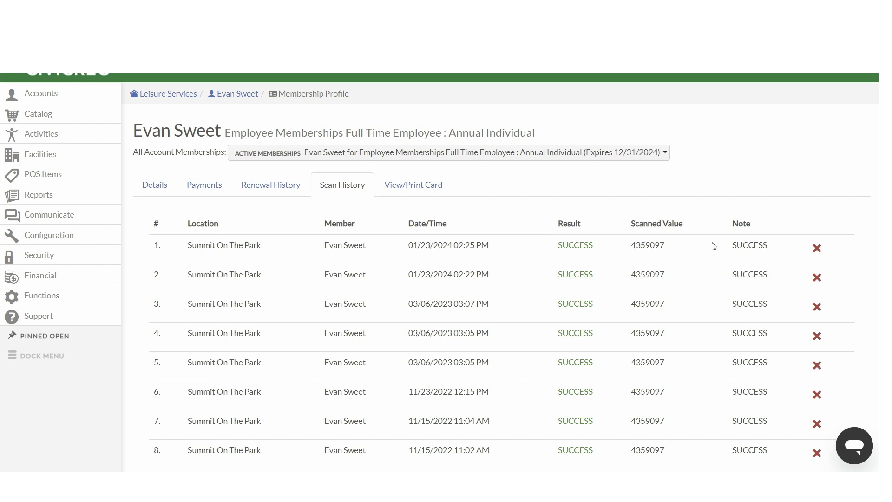
click(413, 191)
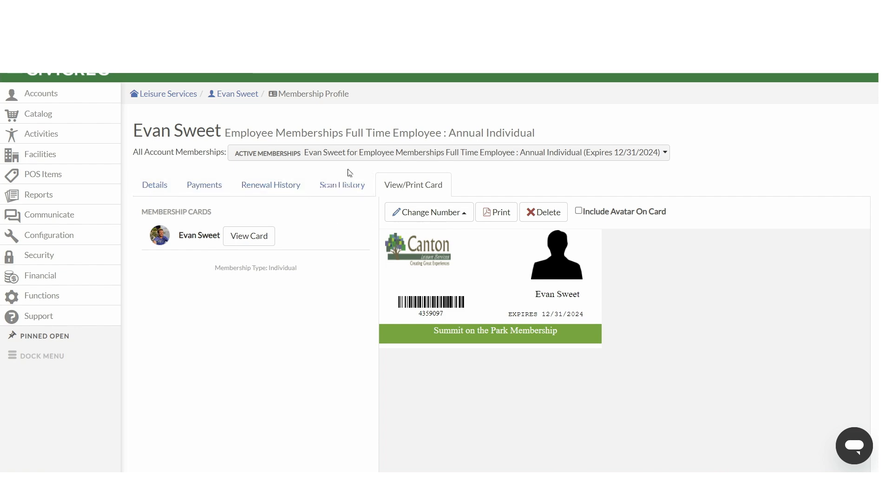
Step: Go back to the account page, scroll through its actions, and return to the Accounts search
scroll(258, 195, up, 1)
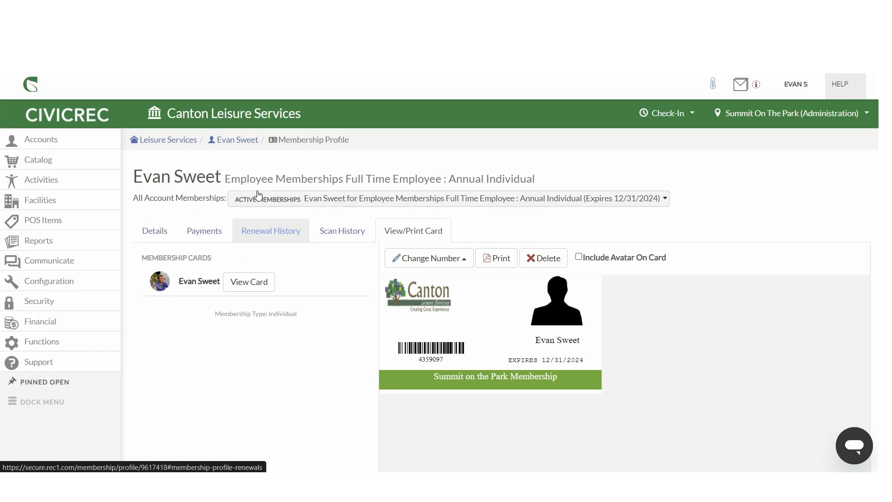
click(242, 140)
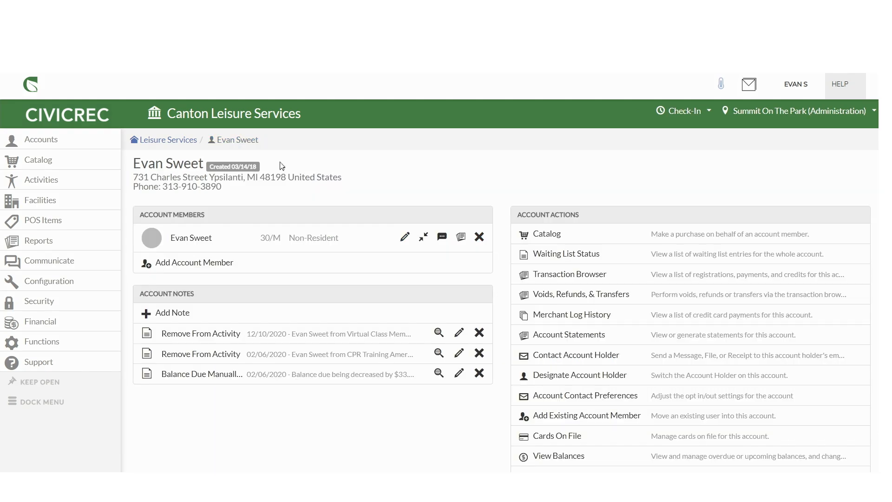
scroll(559, 266, down, 4)
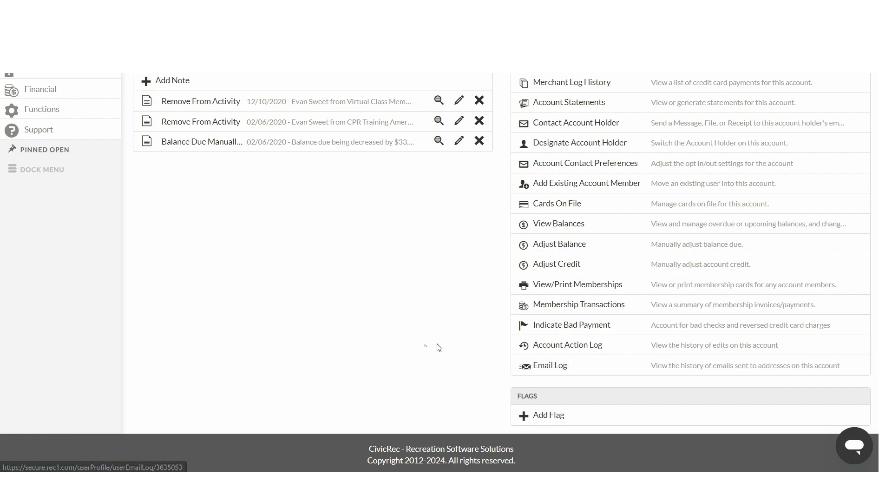
scroll(395, 354, up, 2)
scroll(397, 354, up, 2)
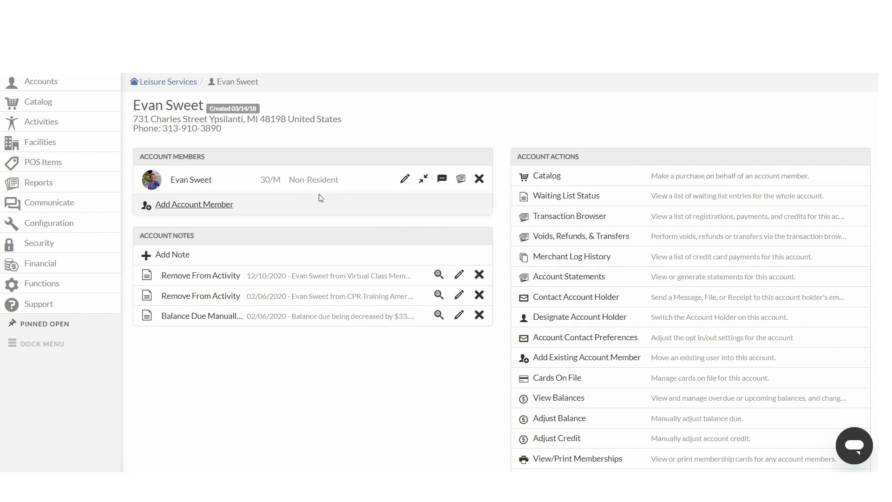
scroll(320, 198, up, 1)
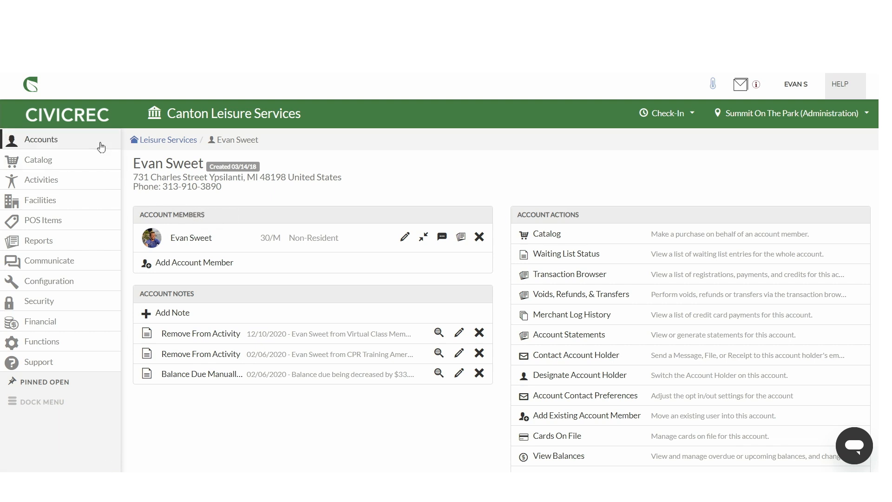
click(46, 139)
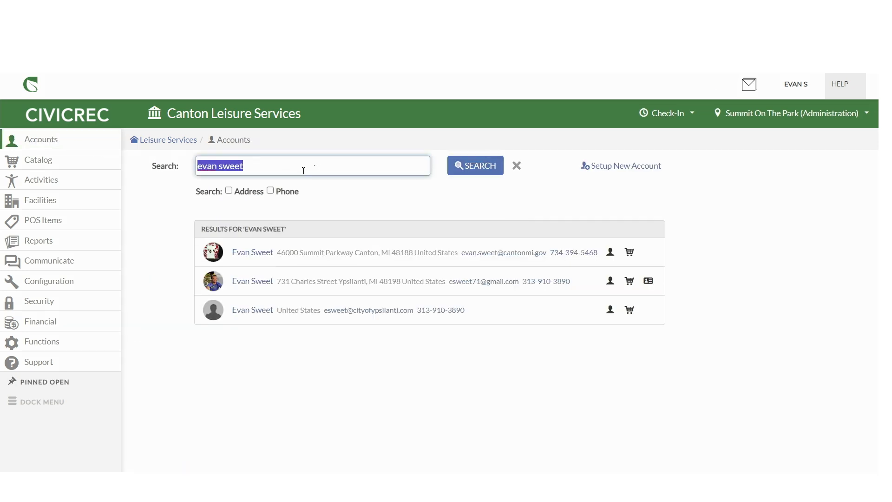
Step: Clear the account search and open the form to set up a new account
click(517, 167)
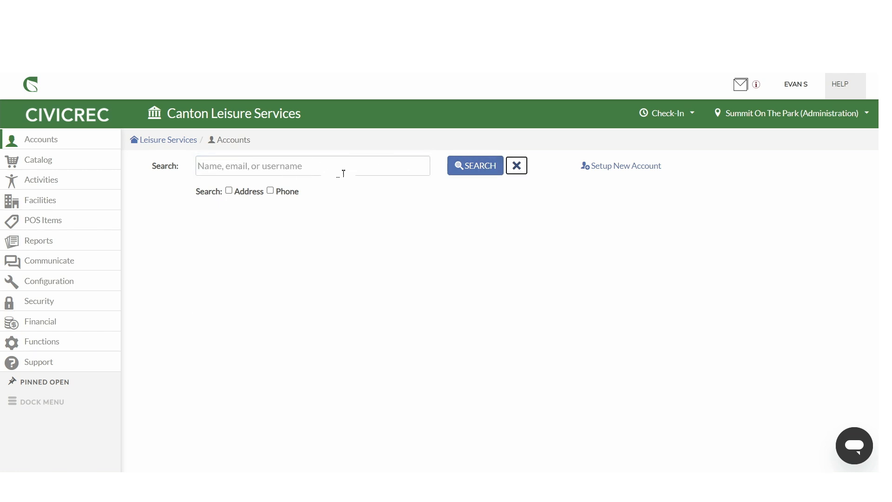
click(291, 164)
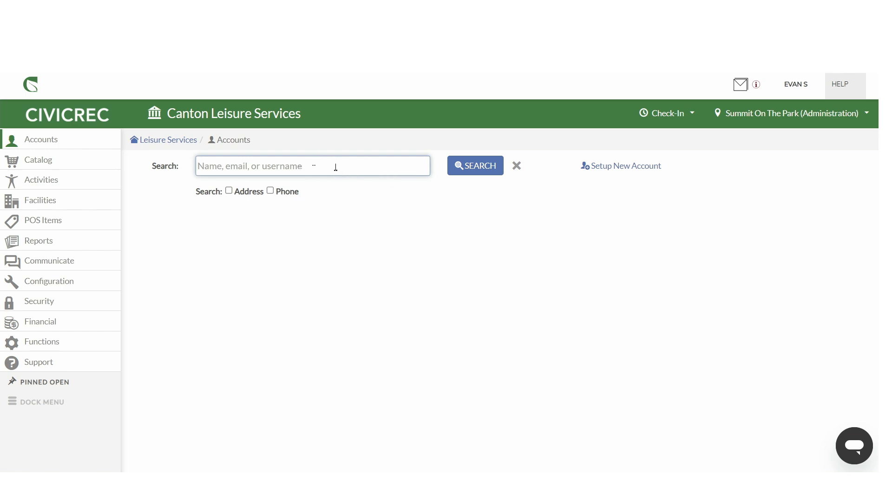
click(620, 171)
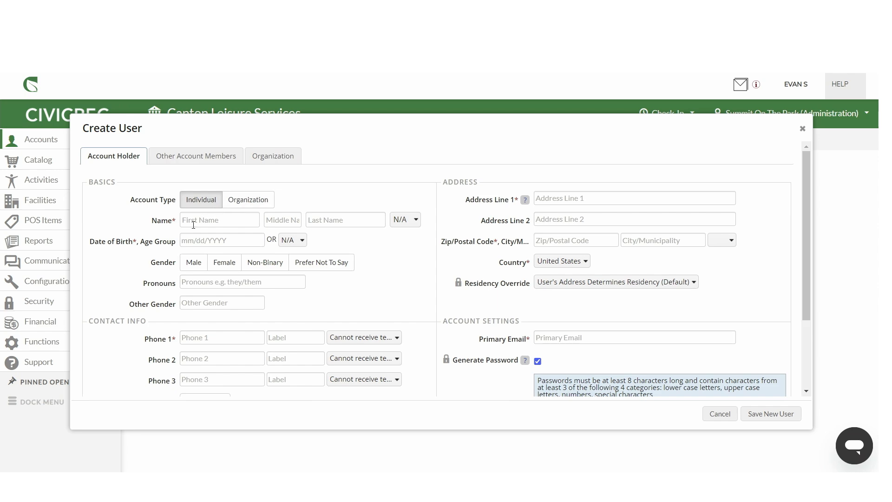
Step: Review the new user's phone text-message options and add an email preference row
scroll(228, 174, down, 1)
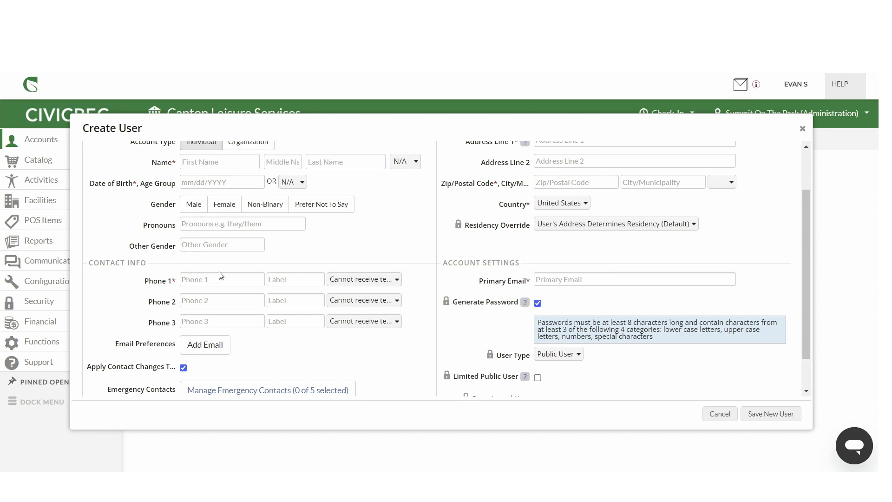
click(338, 279)
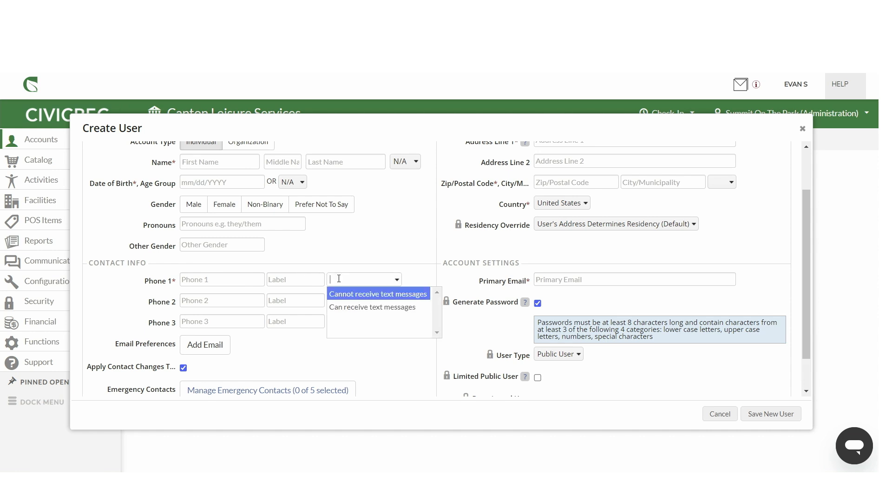
click(365, 279)
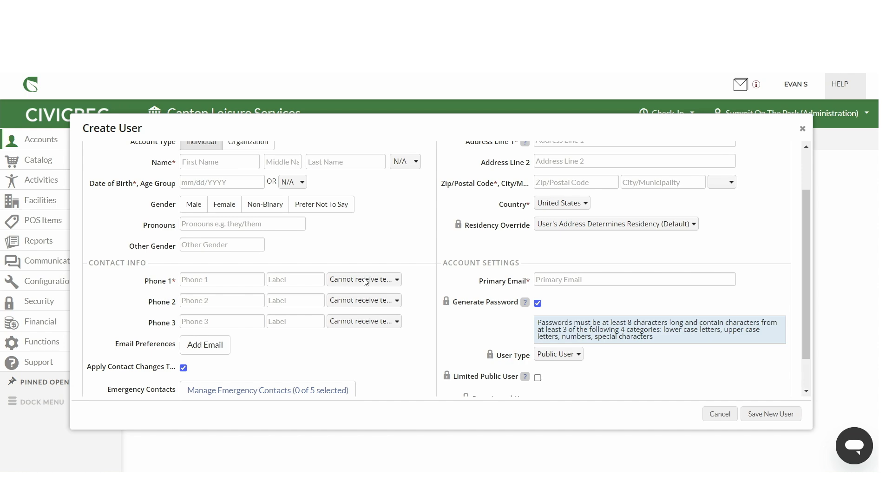
scroll(279, 304, down, 1)
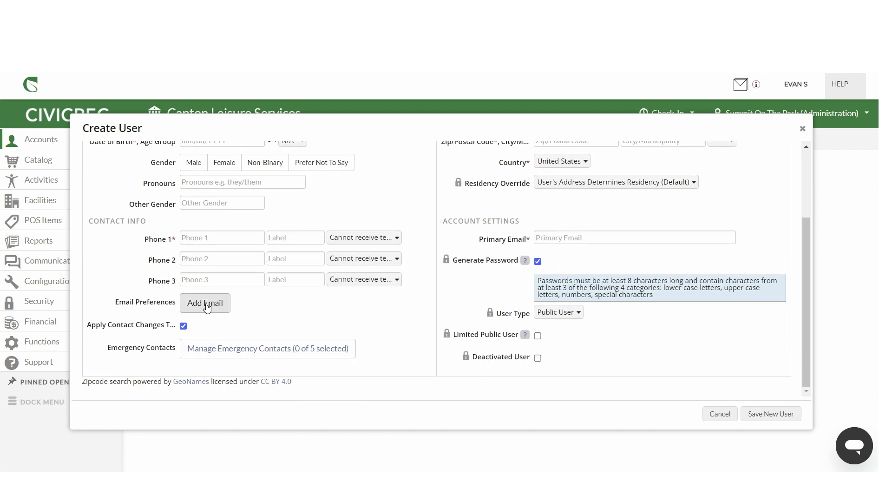
click(206, 305)
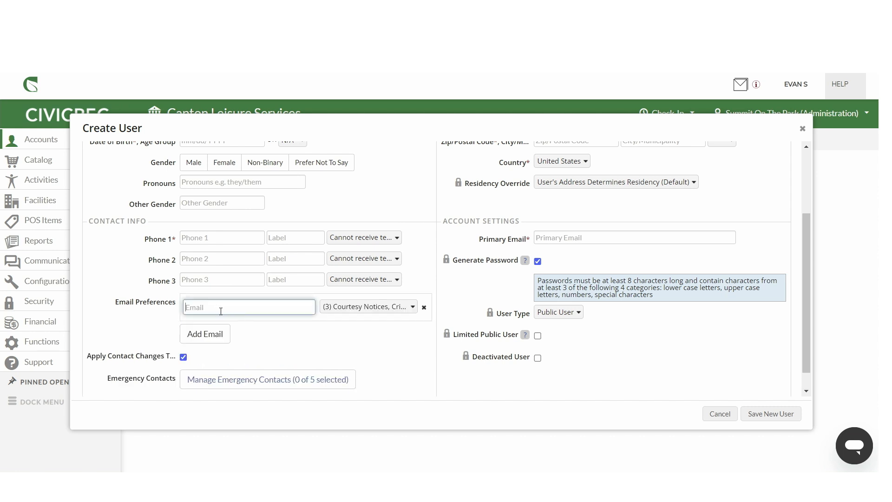
Step: Review the communication types selected in the new email preference row and look over the rest of the form
click(336, 308)
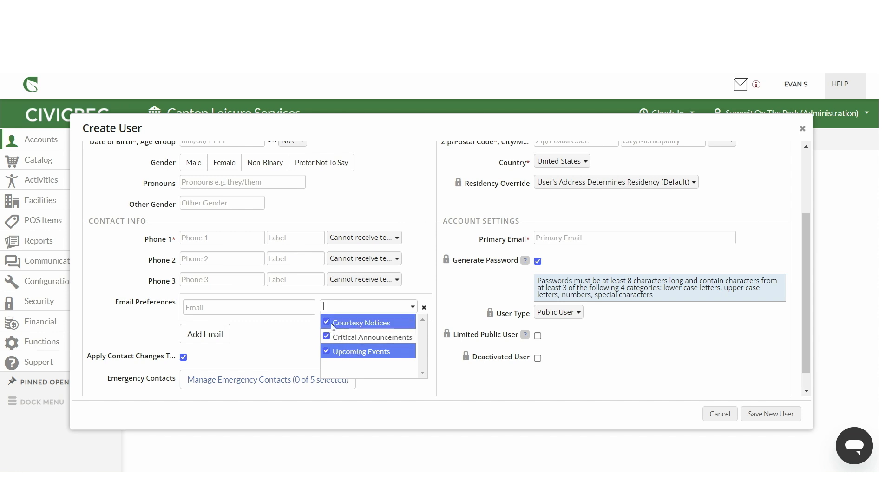
click(292, 334)
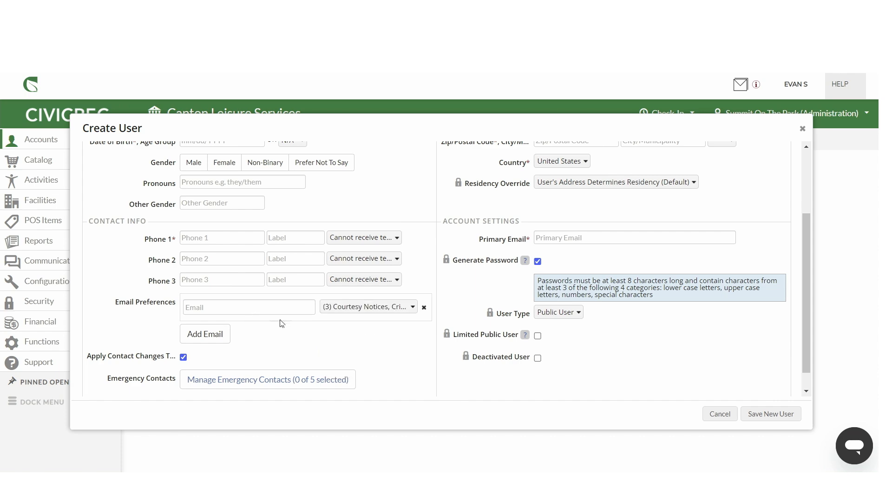
scroll(295, 322, down, 1)
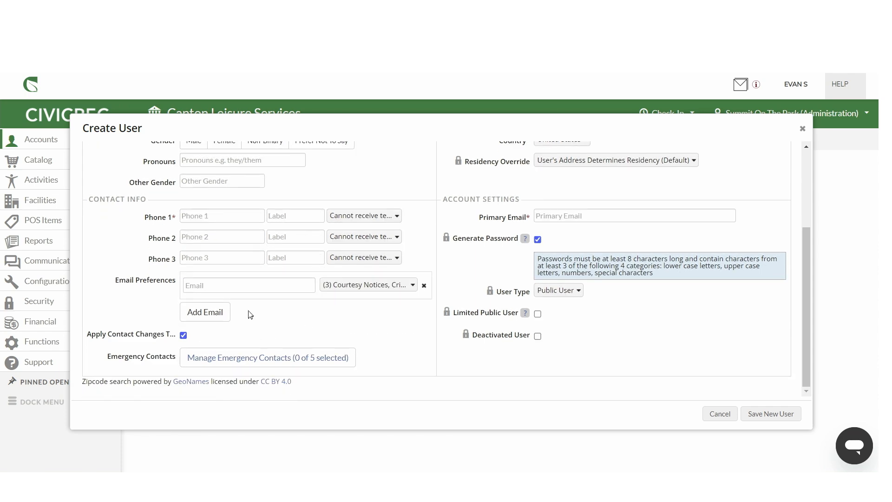
scroll(295, 335, up, 5)
scroll(294, 335, down, 5)
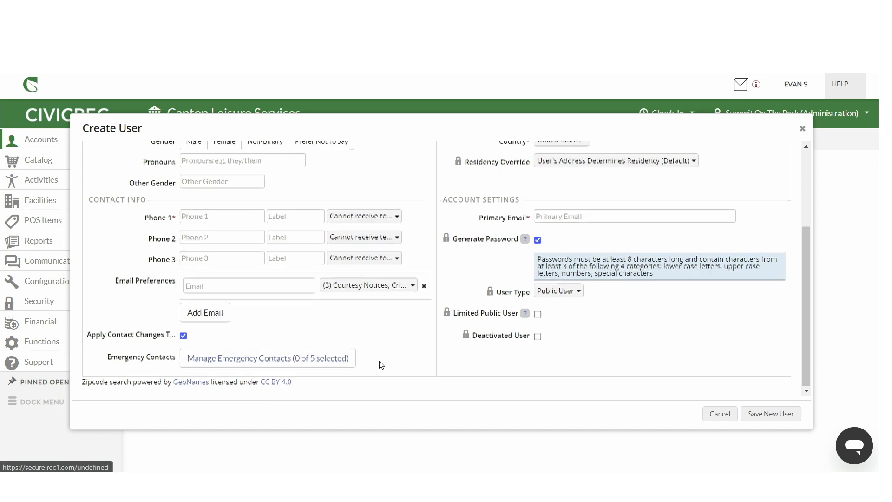
scroll(378, 362, up, 3)
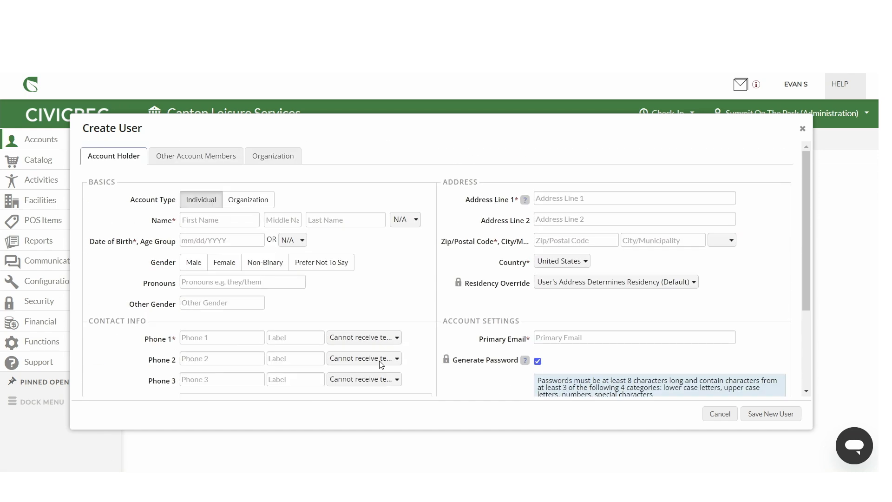
Step: Point out the required address, zip/city and primary email fields, then cancel the Create User form
click(583, 199)
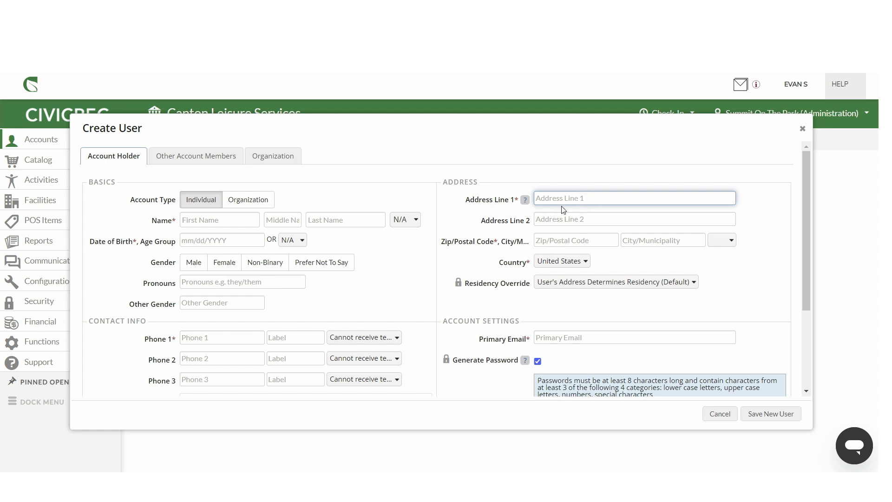
click(561, 239)
click(668, 241)
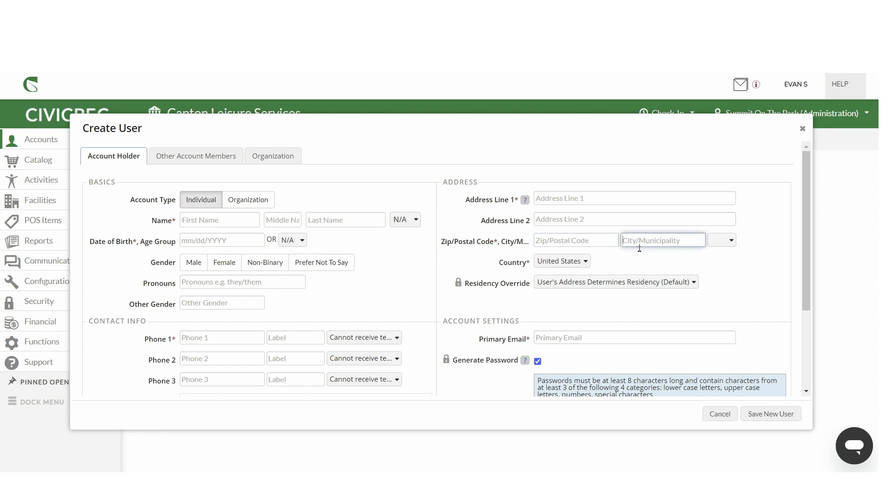
scroll(555, 297, down, 1)
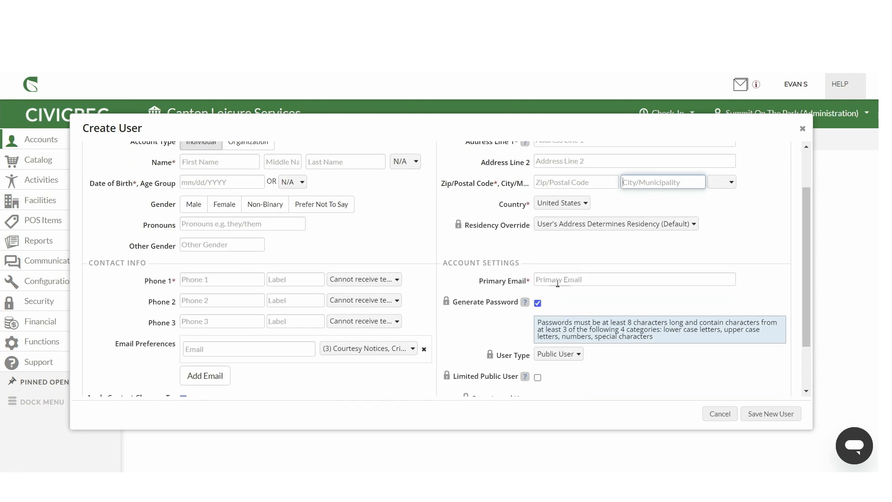
scroll(554, 274, down, 1)
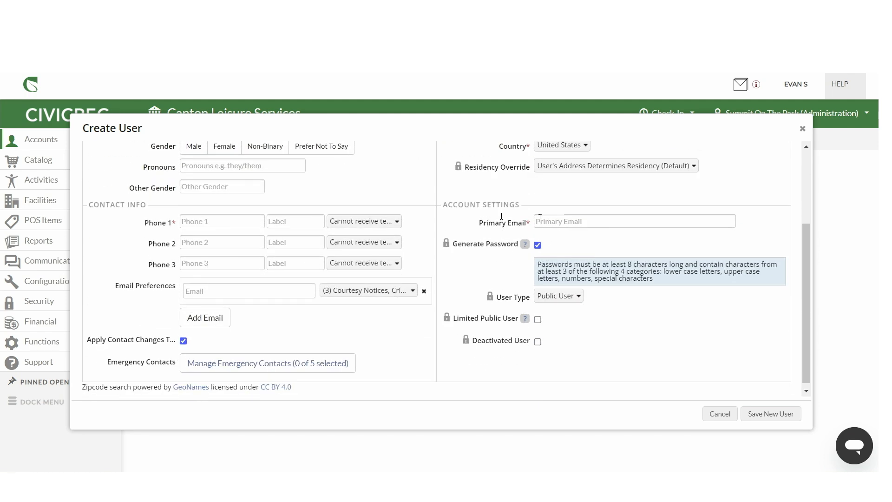
click(554, 220)
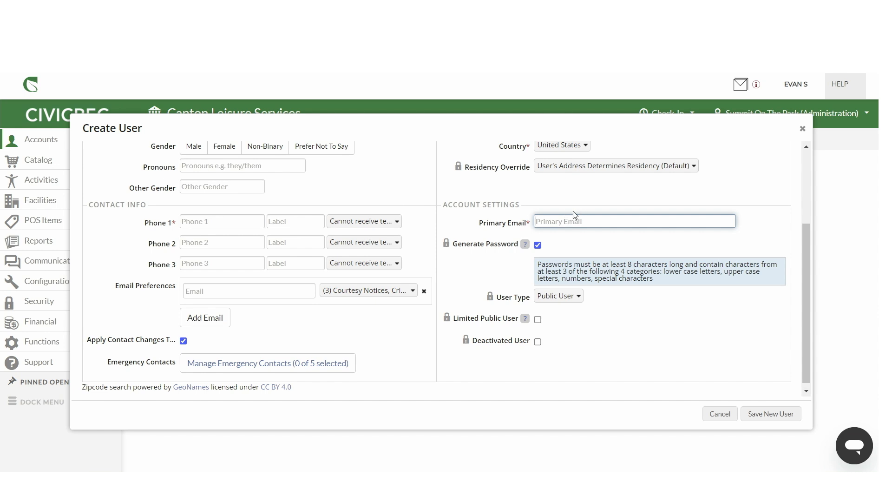
click(719, 414)
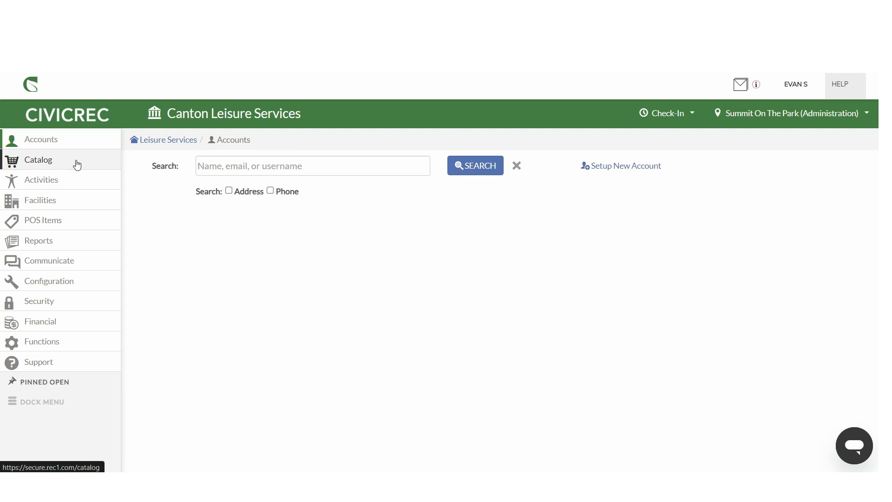
Step: Open the Catalog and read through the Account Creation & Login Info instructions
click(36, 161)
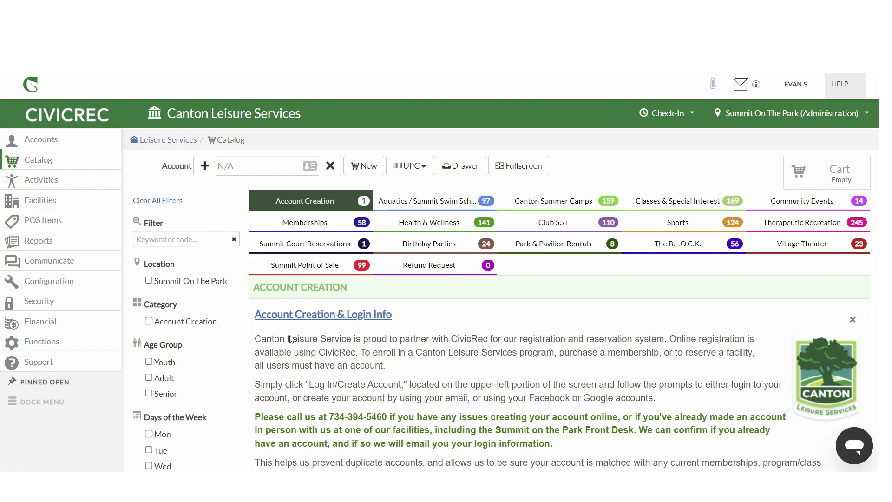
scroll(310, 325, down, 3)
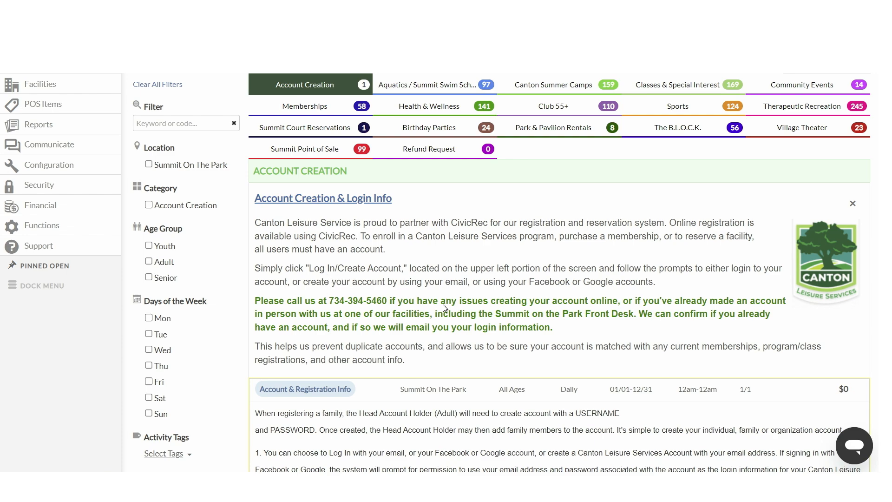
scroll(382, 318, down, 1)
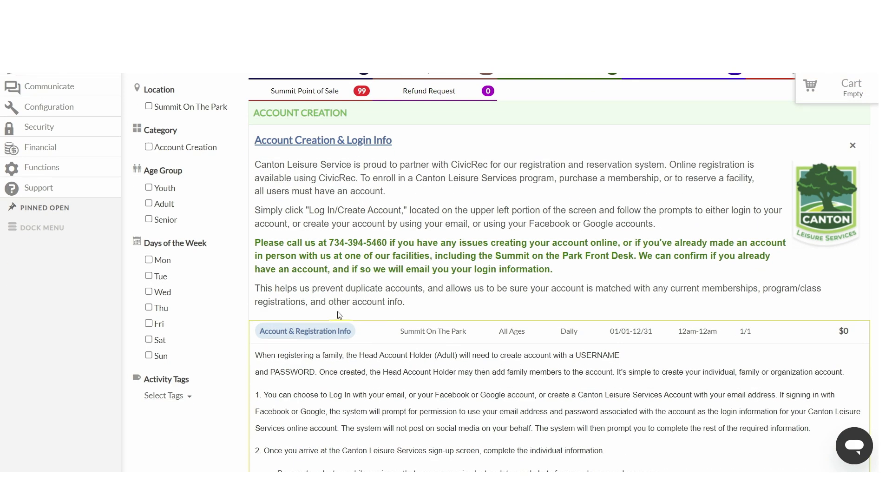
scroll(380, 323, down, 3)
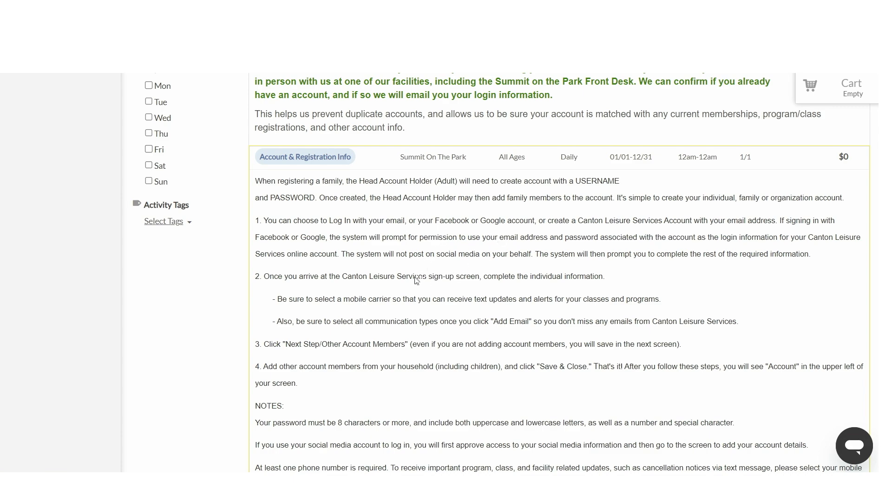
scroll(325, 297, down, 1)
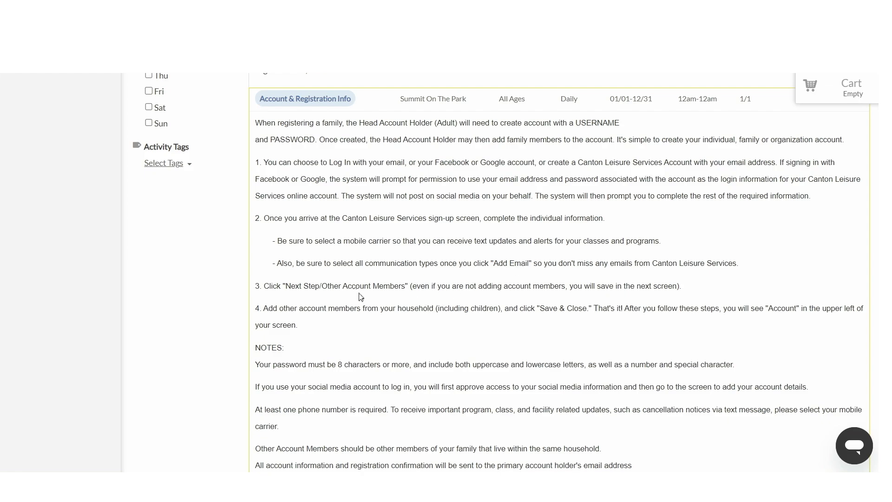
scroll(335, 299, down, 2)
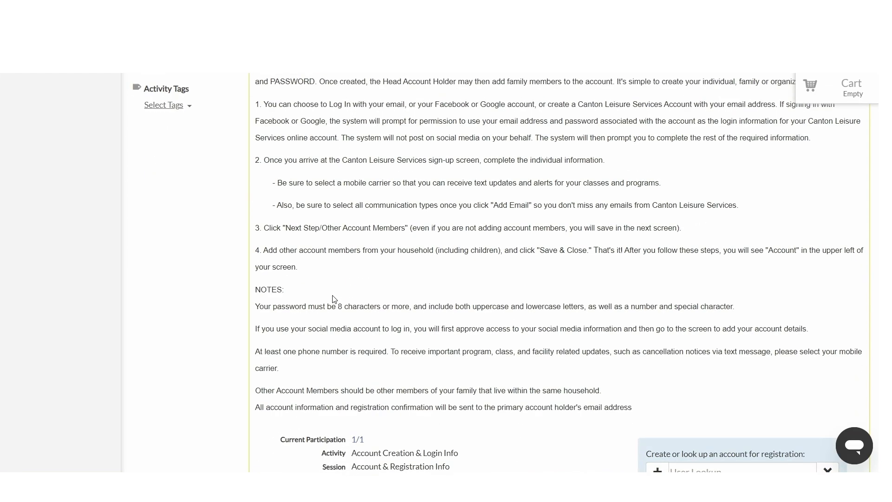
scroll(335, 302, up, 6)
scroll(335, 302, up, 3)
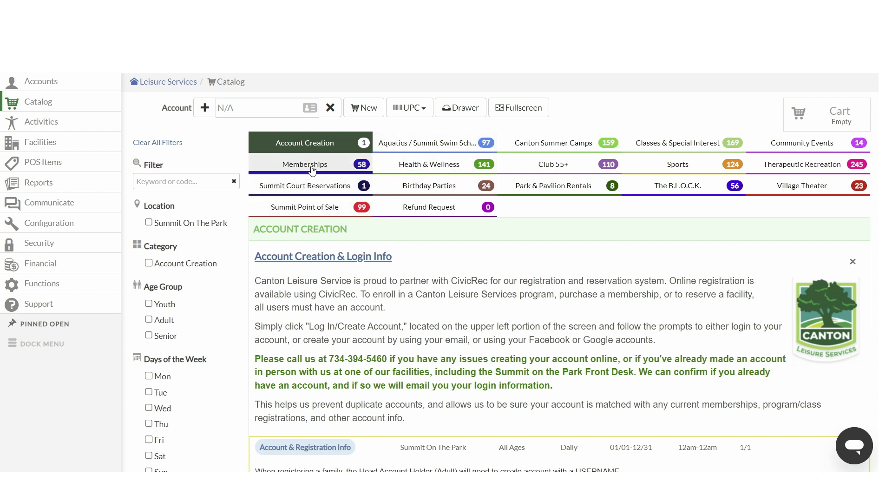
Step: Browse the activities listed under the Health & Wellness and Club 55+ catalog categories
click(410, 167)
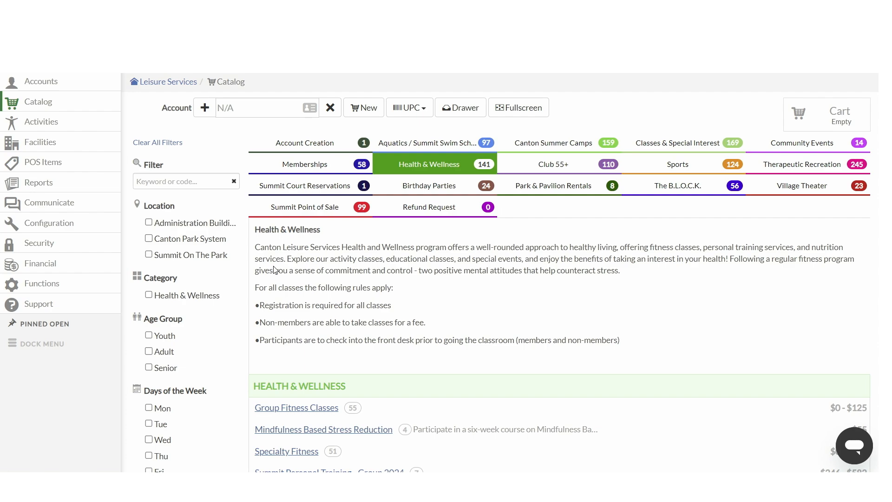
scroll(279, 267, down, 4)
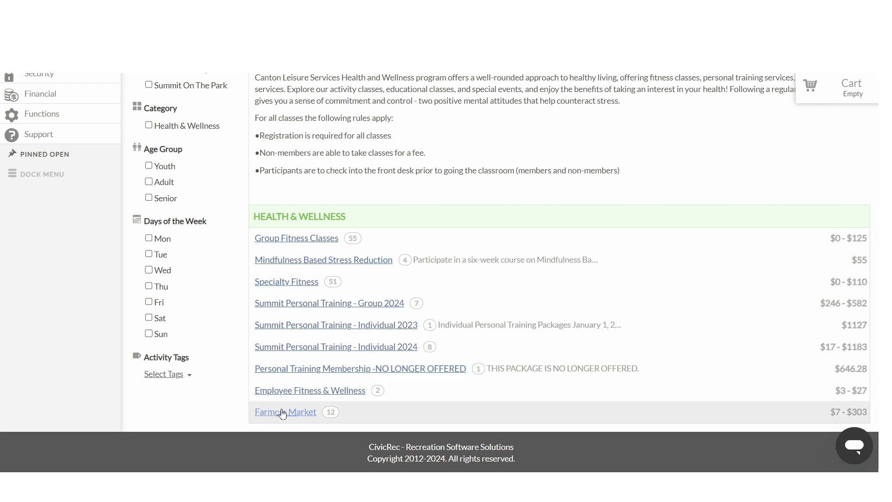
scroll(289, 301, up, 4)
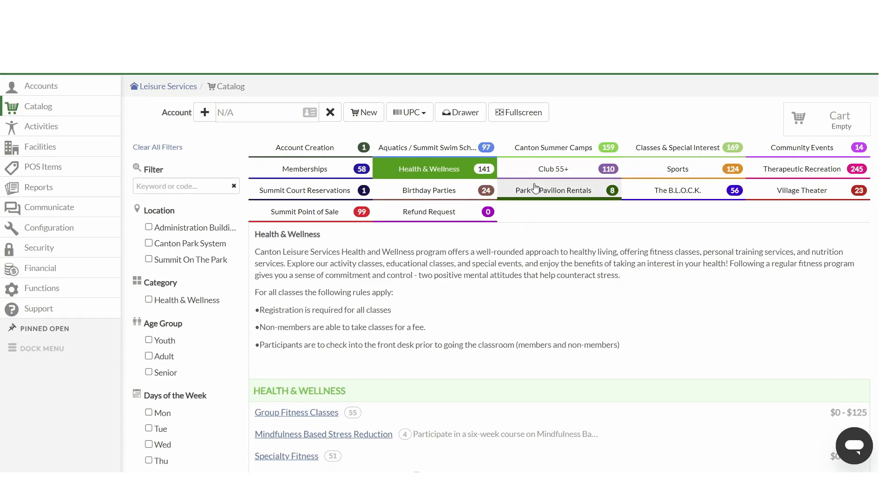
click(554, 168)
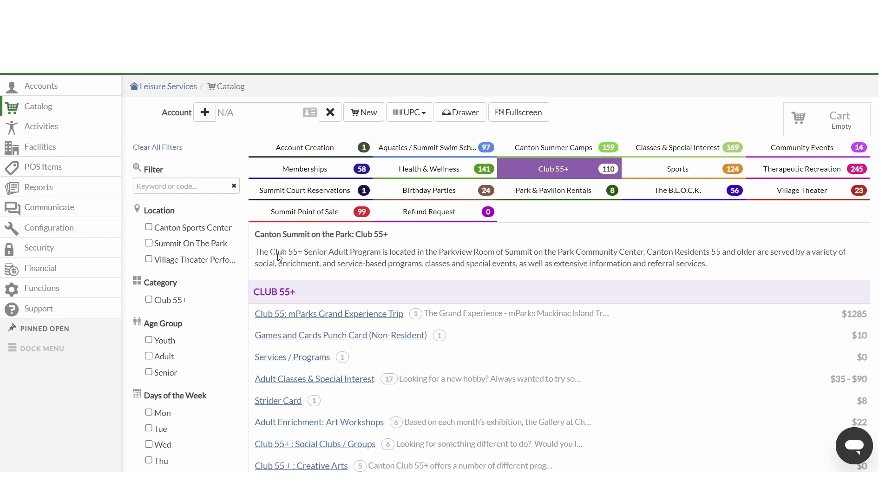
scroll(339, 265, down, 3)
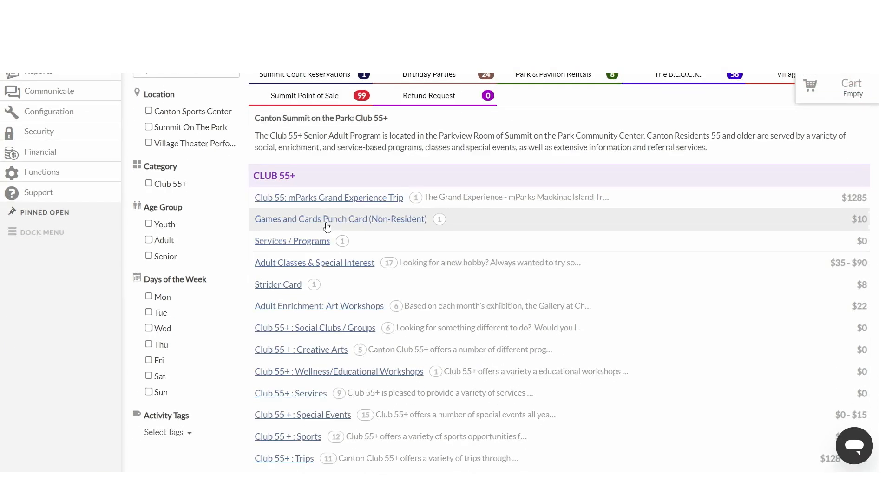
scroll(295, 306, down, 2)
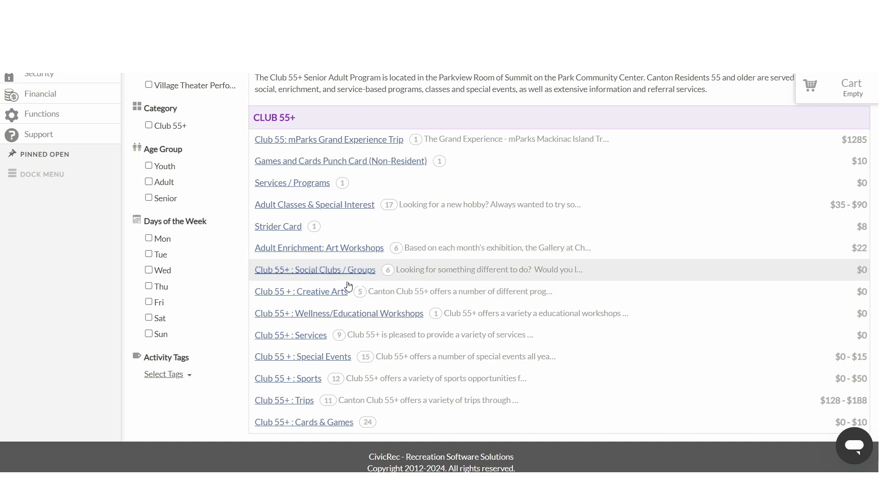
scroll(352, 288, up, 3)
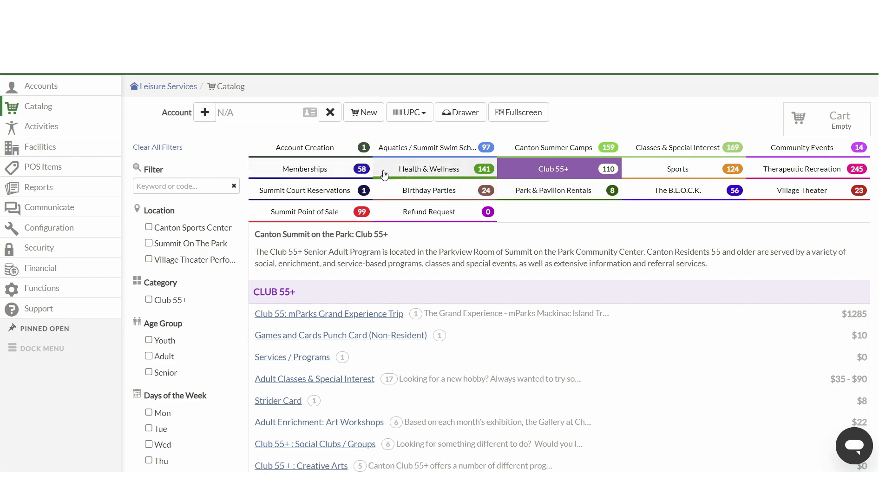
scroll(344, 259, down, 2)
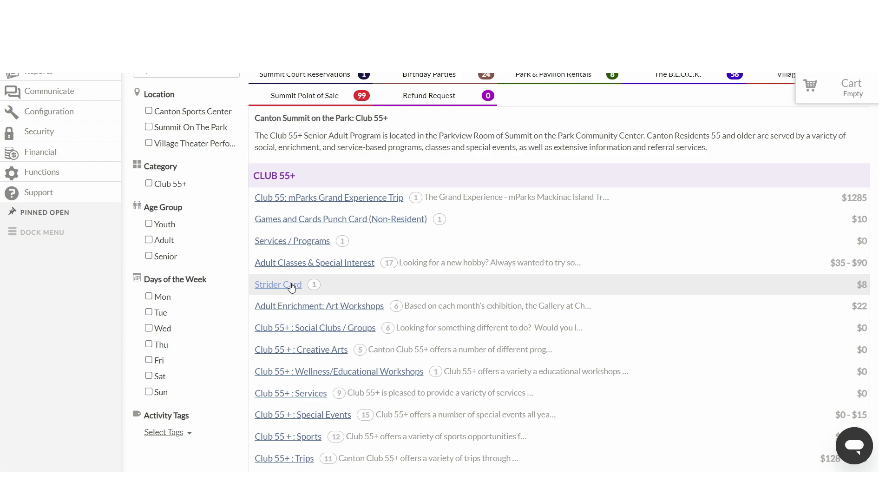
Step: Expand the Strider Card activity to view its session details and fees
click(292, 286)
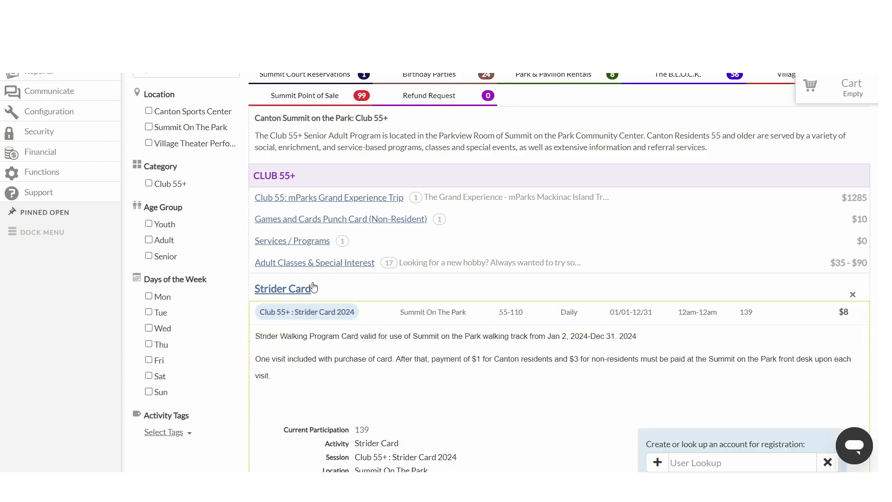
scroll(290, 288, down, 3)
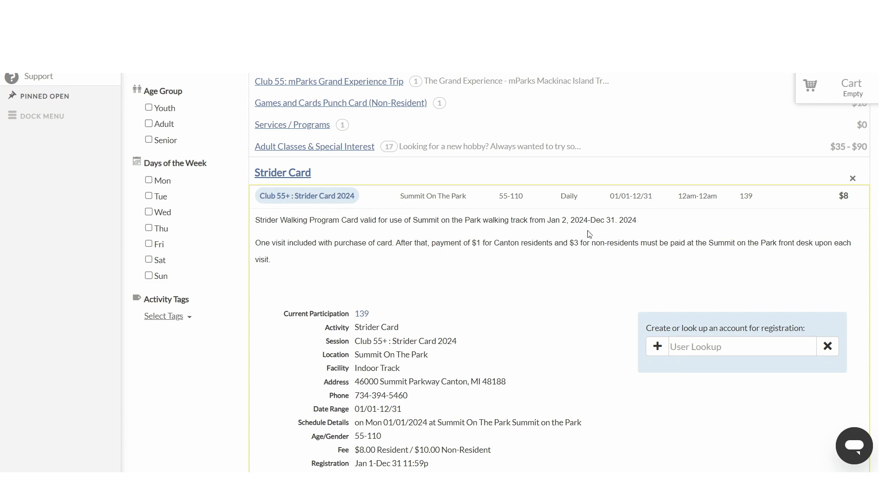
scroll(355, 274, down, 3)
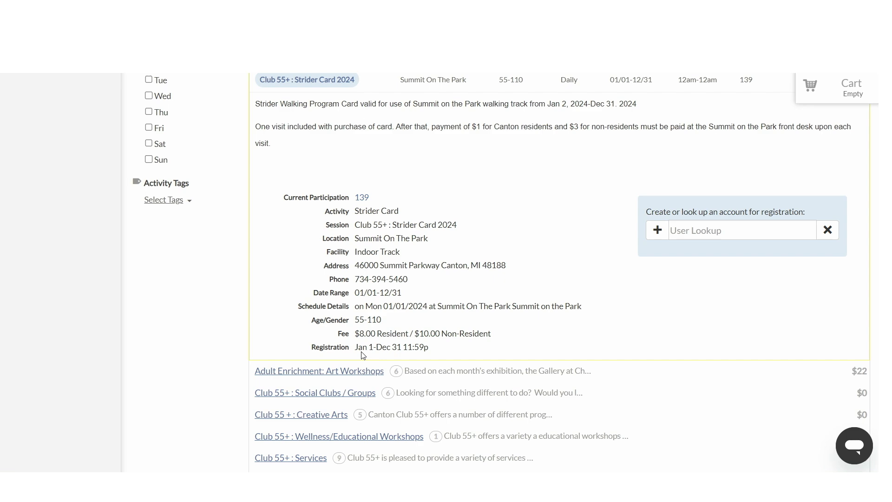
scroll(392, 274, up, 1)
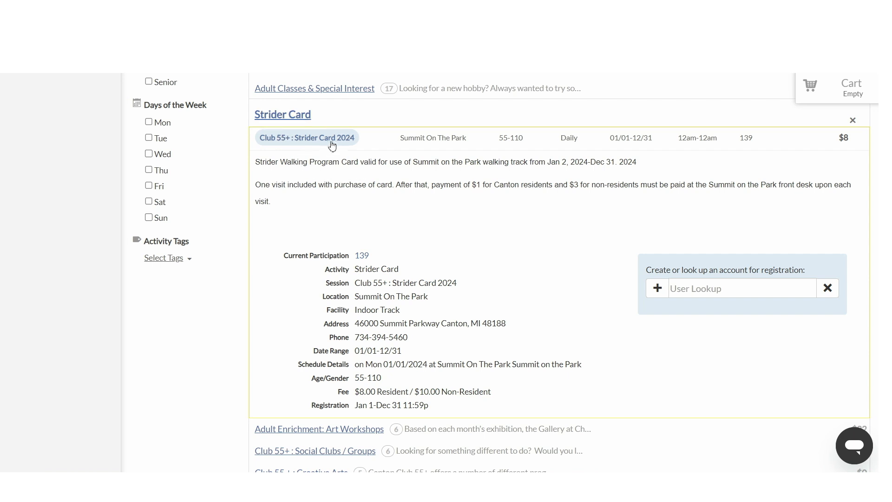
Step: Look up the account holder by name for Strider Card registration and select their account member
click(705, 289)
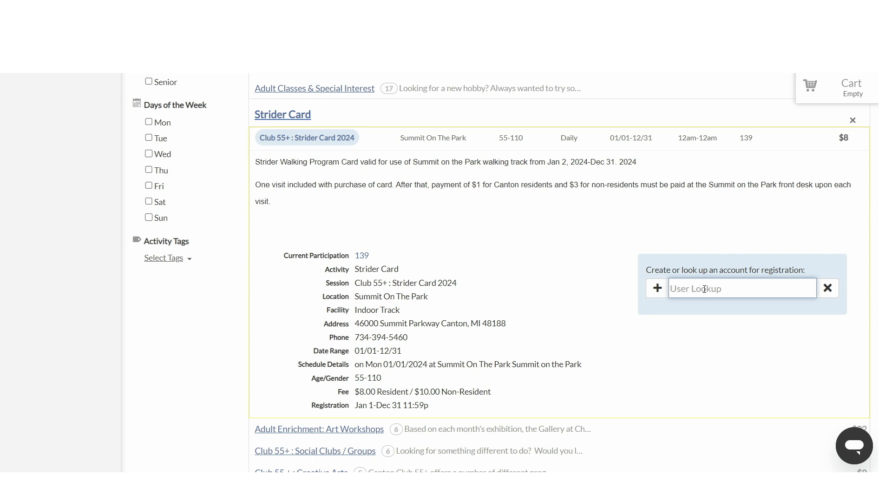
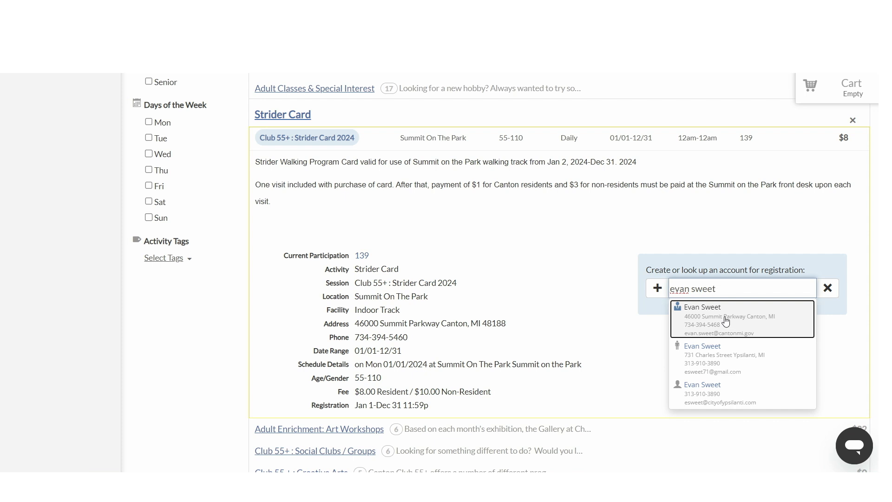
click(719, 360)
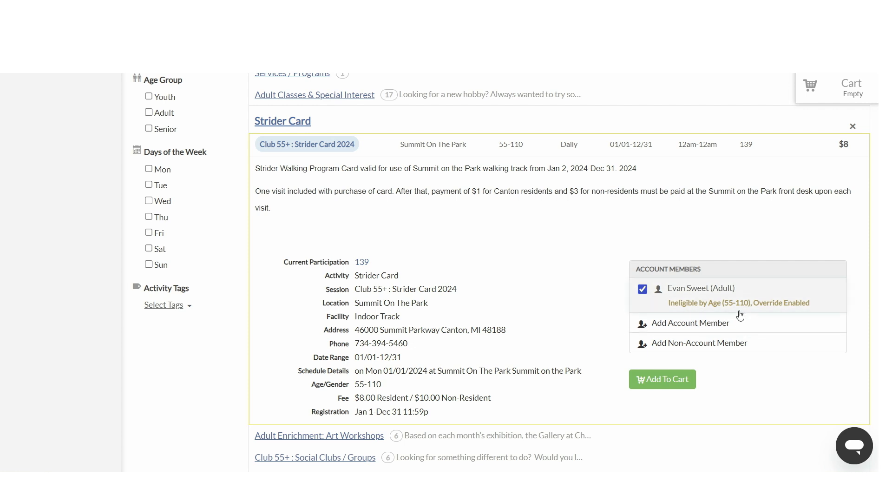
click(643, 290)
Step: Switch the catalog to the Health & Wellness category with the account loaded
scroll(542, 359, up, 6)
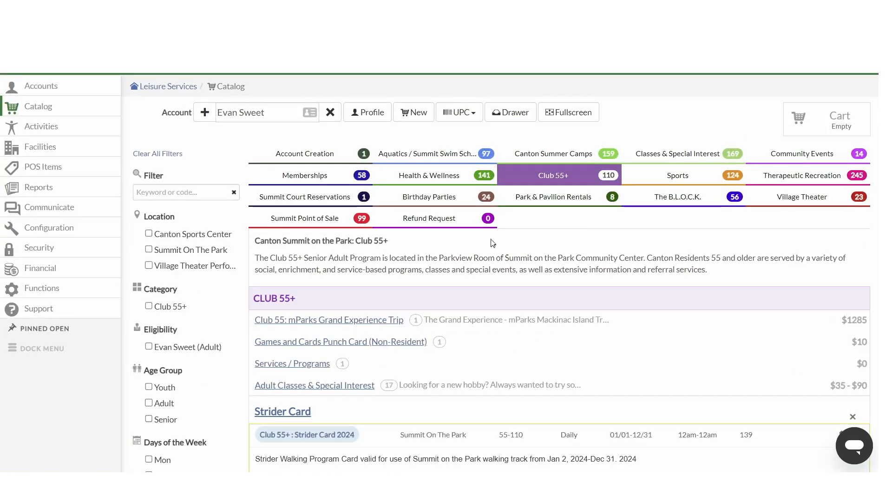
click(441, 174)
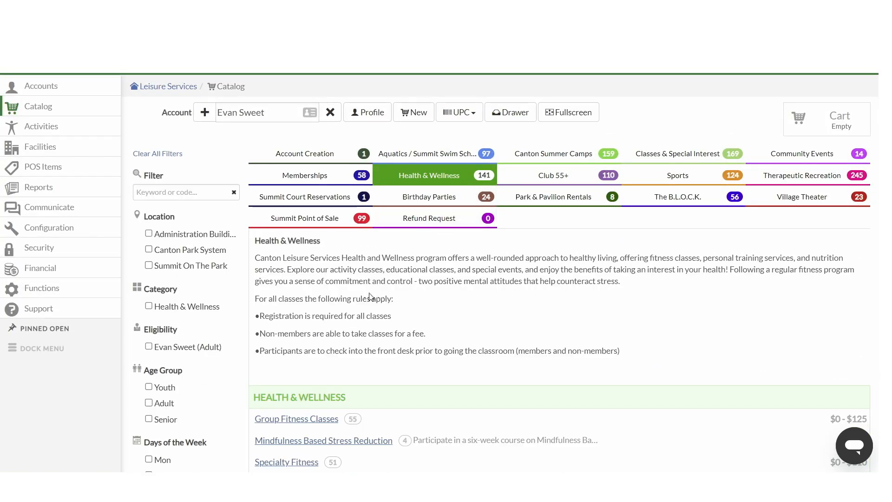
Step: Add the Monday 5:30pm Step & Sculpt Winter Session from Group Fitness Classes to the cart for the selected account member
scroll(370, 296, down, 3)
click(316, 307)
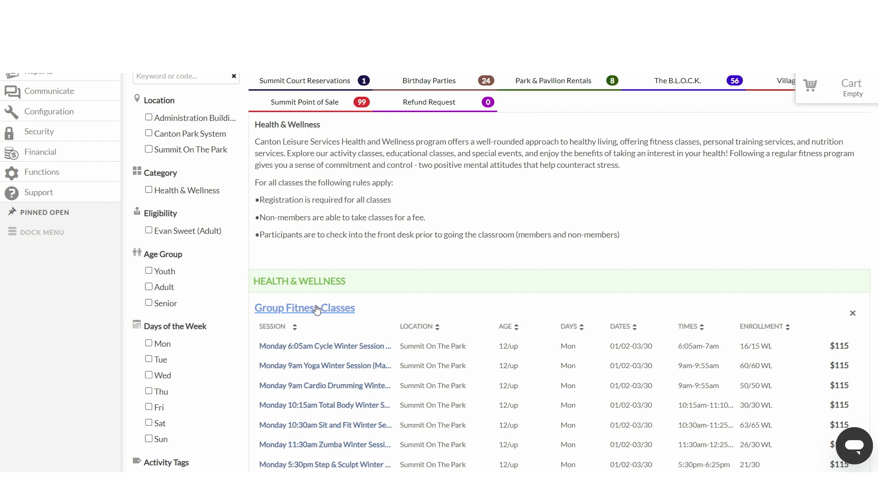
scroll(394, 297, down, 4)
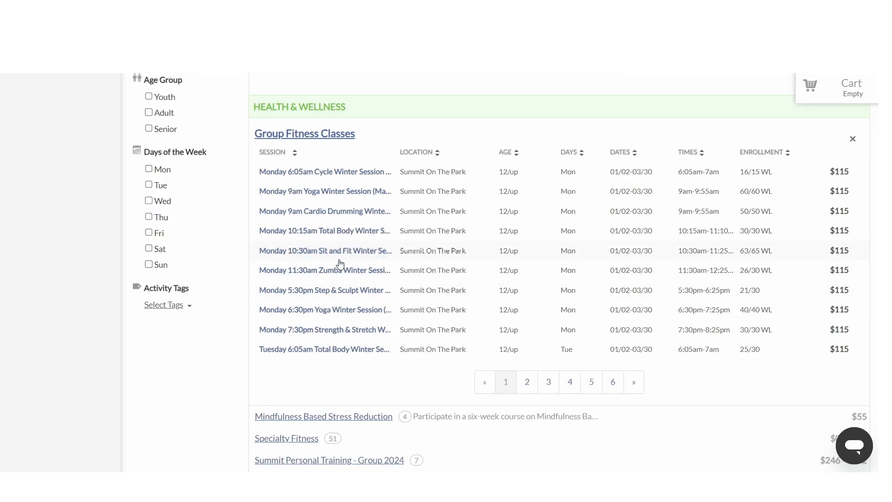
click(327, 290)
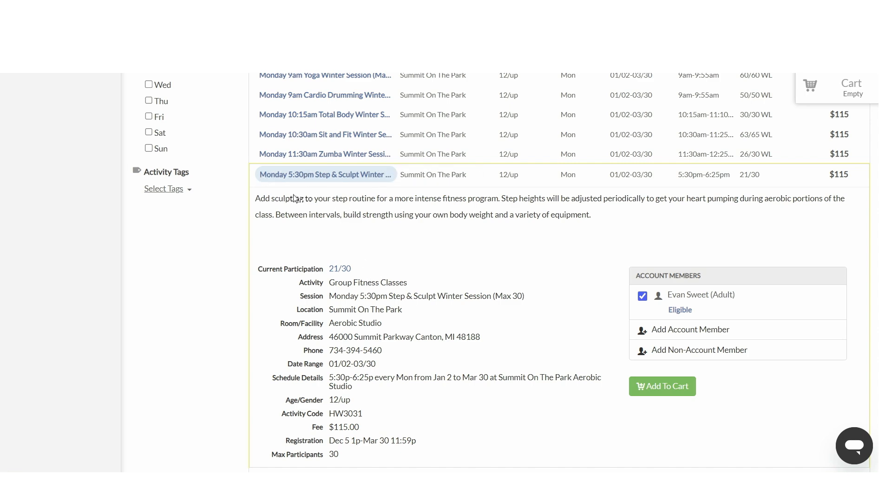
scroll(458, 235, down, 1)
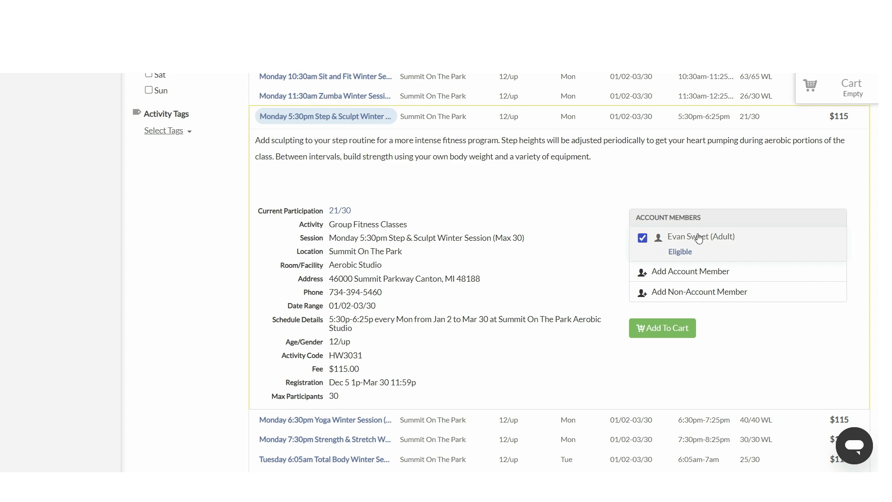
click(650, 333)
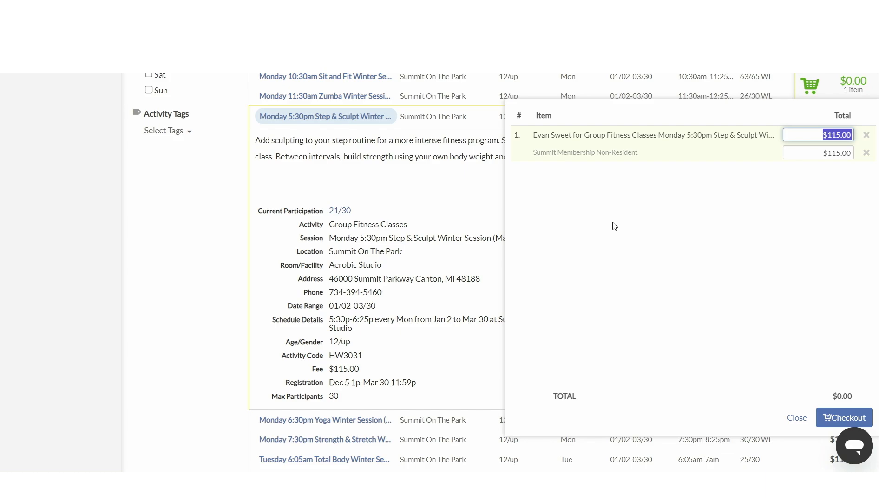
click(436, 202)
Step: Add the Individual : 3 Month package from Individual Memberships to the cart for the same account member
scroll(436, 238, up, 5)
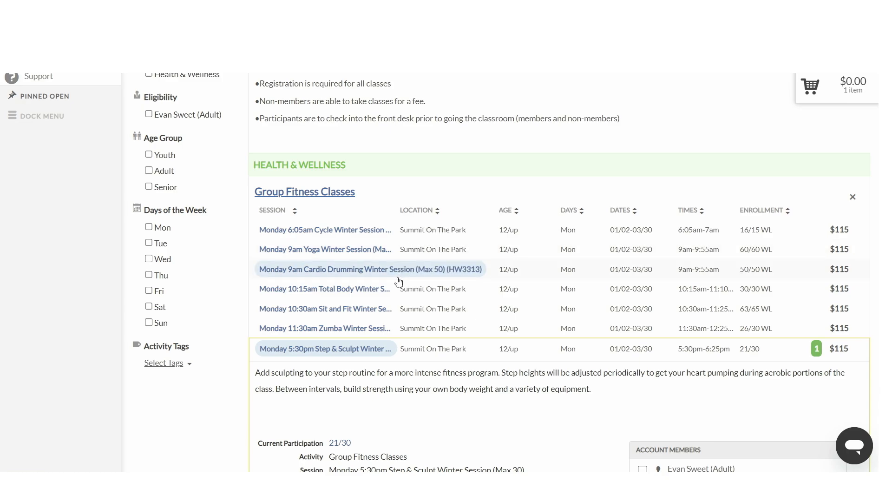
scroll(400, 276, up, 4)
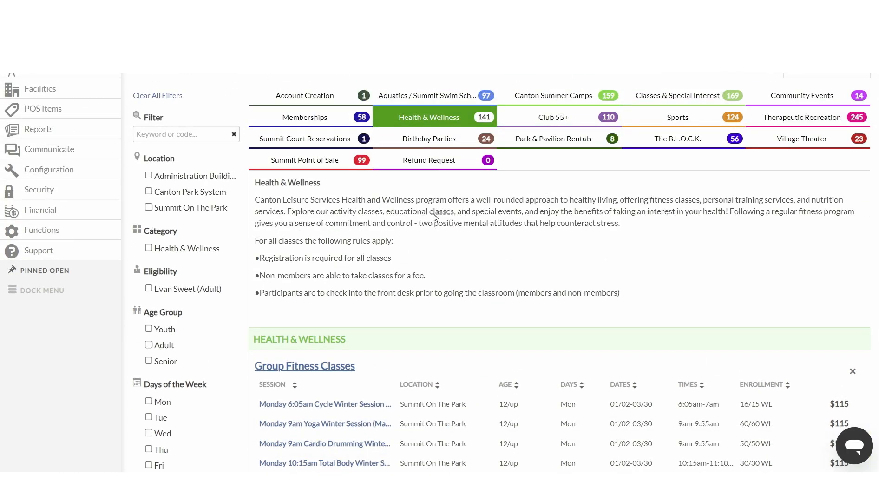
scroll(442, 212, up, 2)
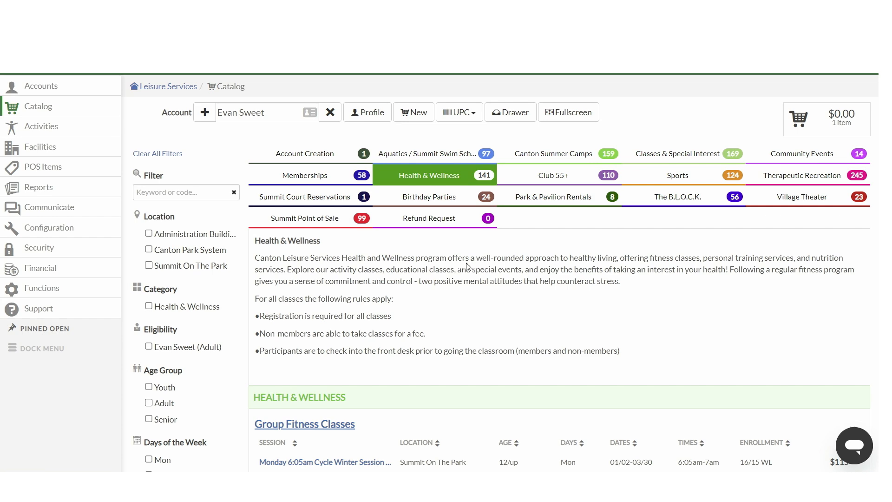
click(318, 178)
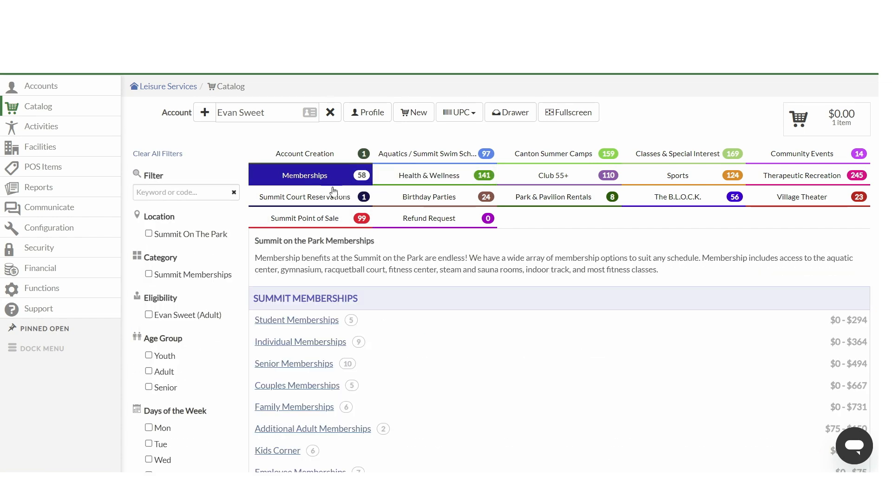
scroll(375, 288, down, 2)
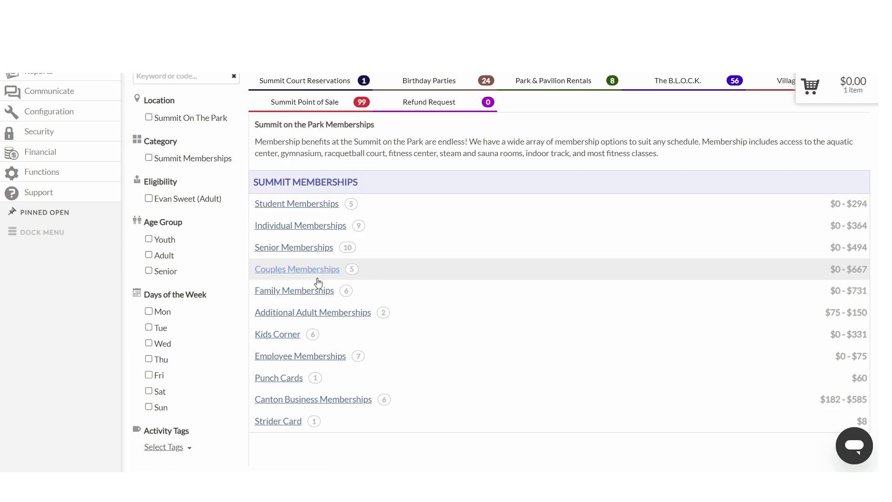
click(312, 227)
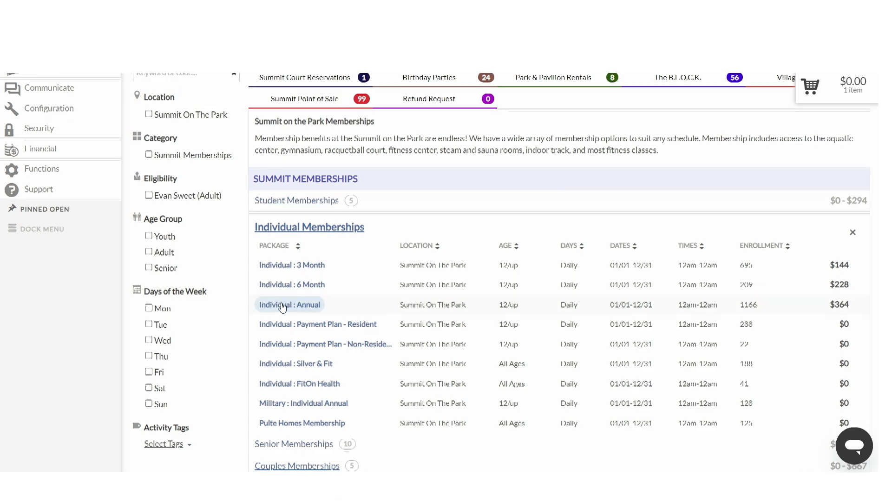
scroll(276, 308, down, 1)
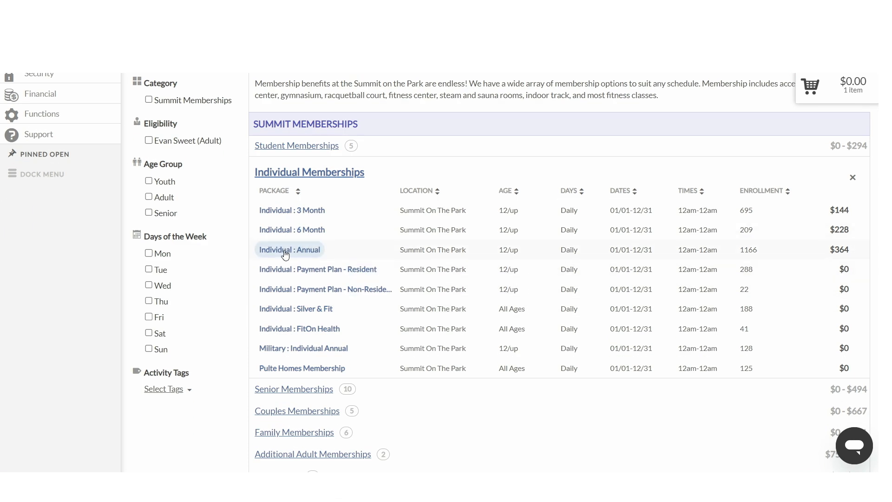
click(293, 211)
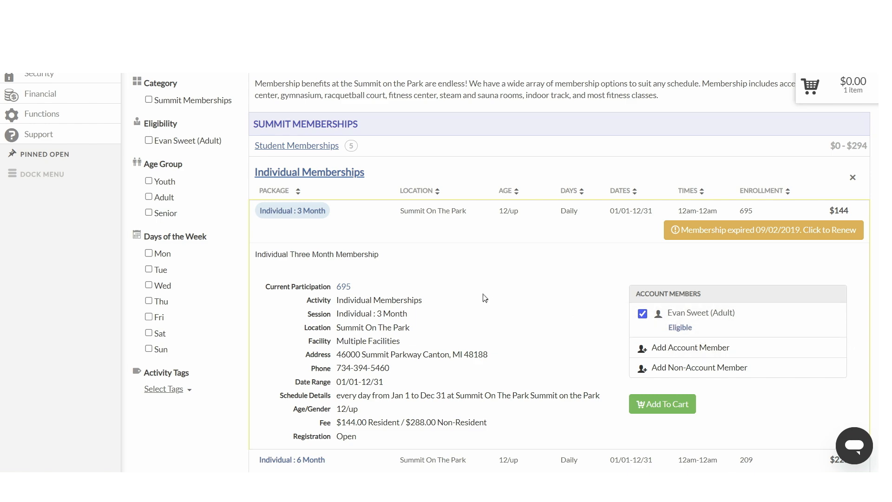
scroll(469, 291, down, 1)
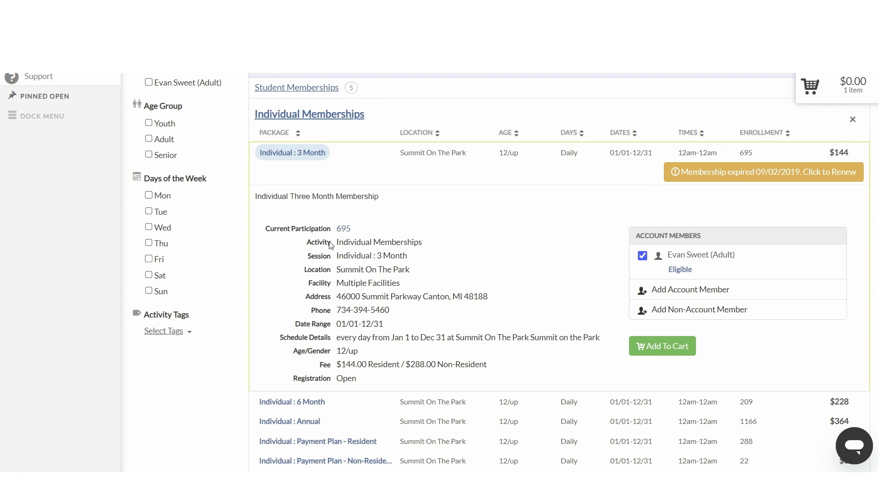
click(655, 352)
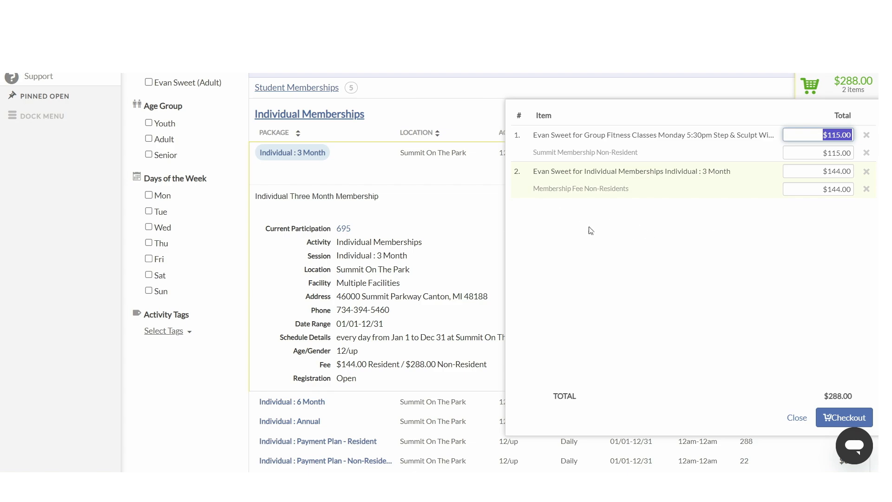
click(461, 230)
Step: Search the catalog with the keyword tennis and review the matching activity's details
scroll(466, 274, up, 5)
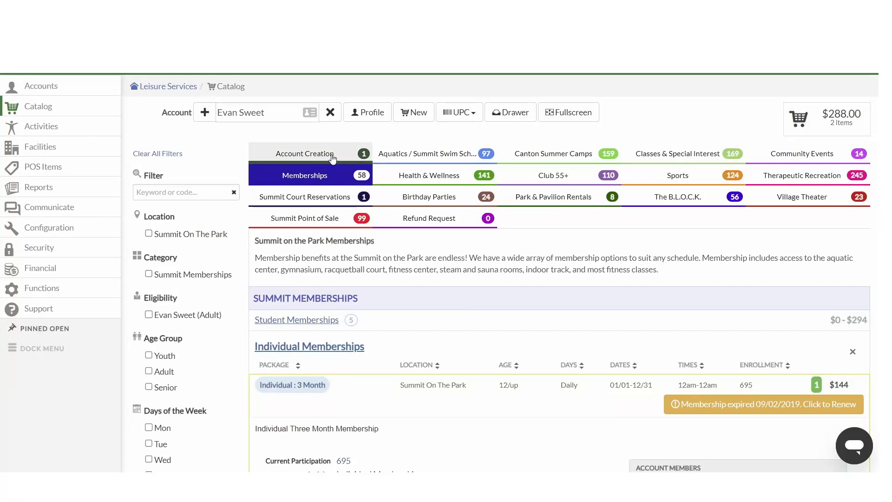
click(316, 155)
click(426, 193)
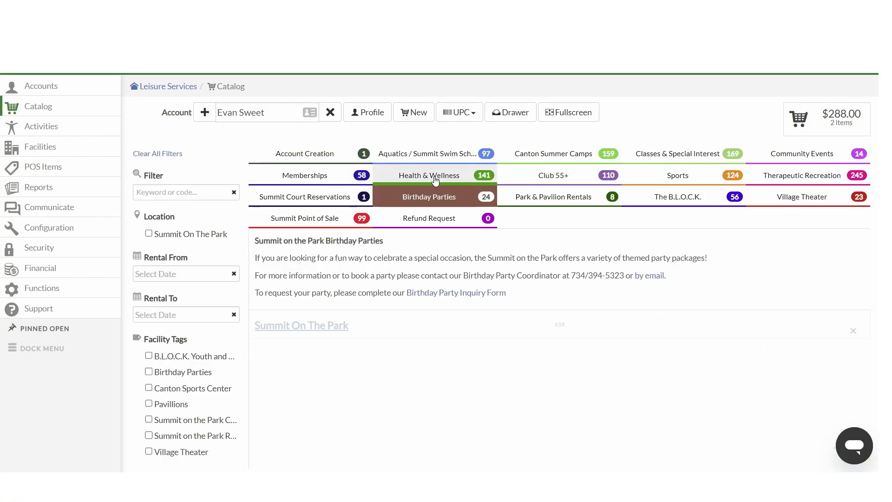
click(438, 181)
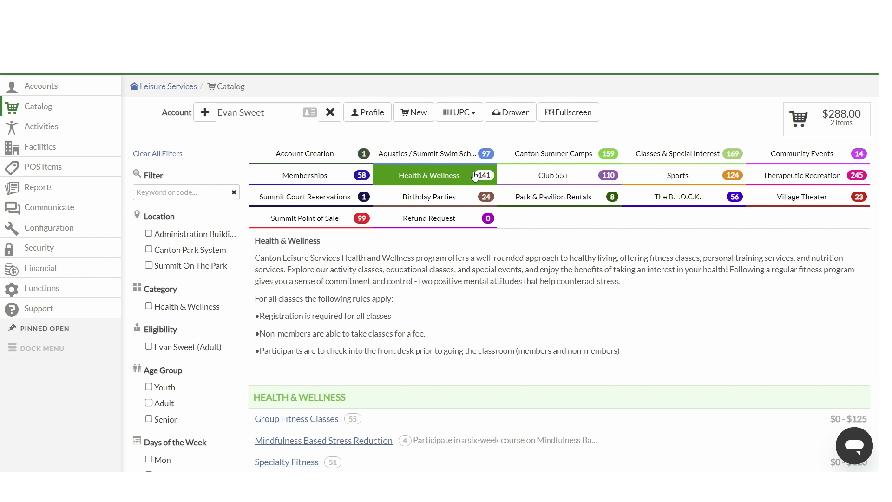
click(178, 194)
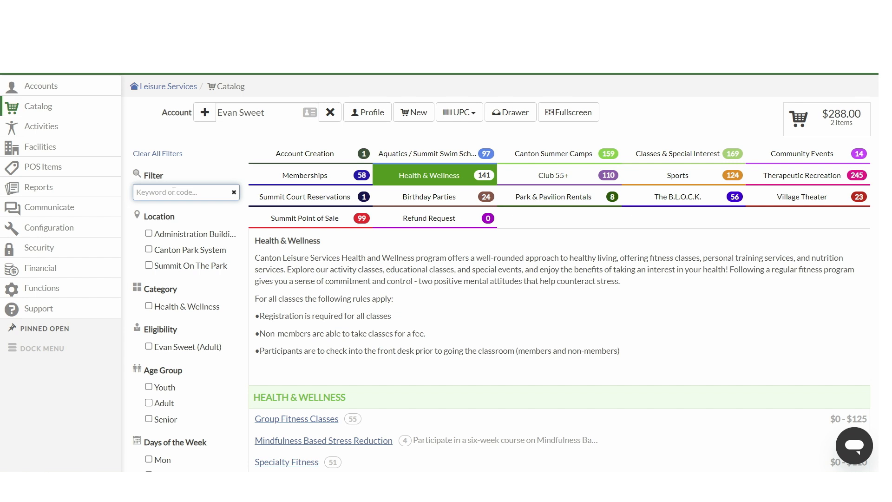
text(tennis)
key(Return)
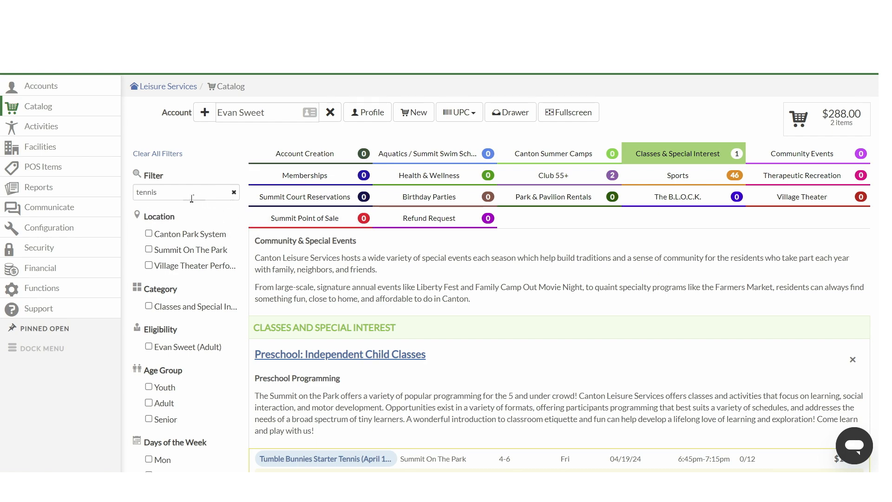
scroll(259, 243, down, 1)
scroll(258, 243, down, 2)
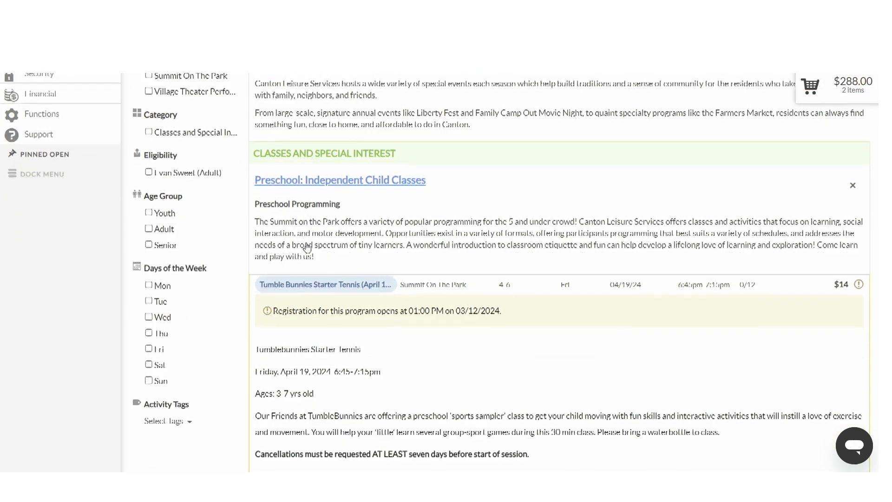
scroll(299, 282, down, 1)
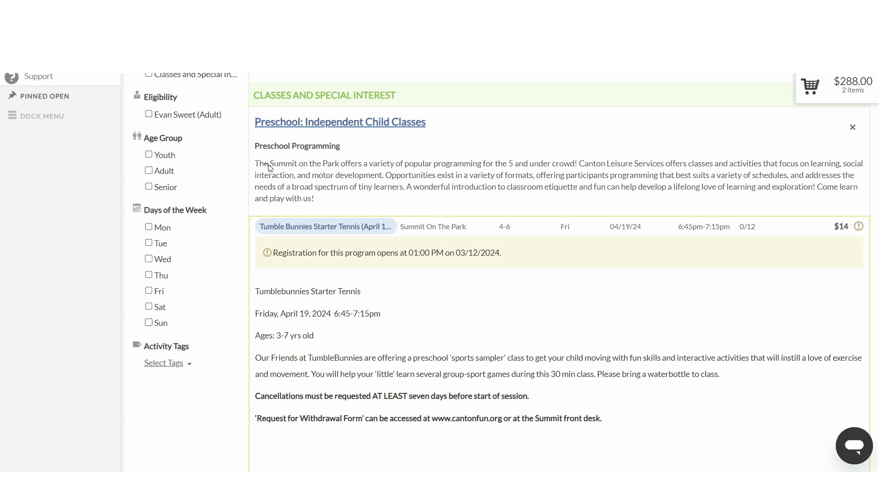
scroll(325, 268, up, 3)
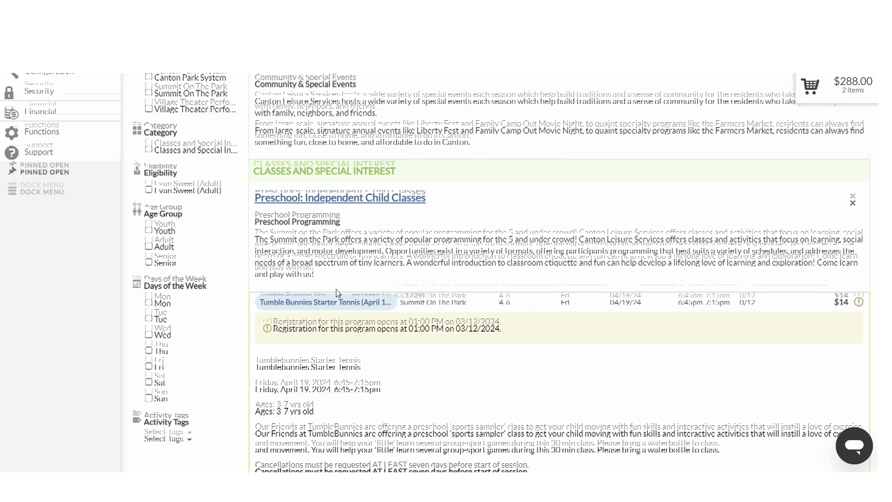
scroll(274, 210, up, 1)
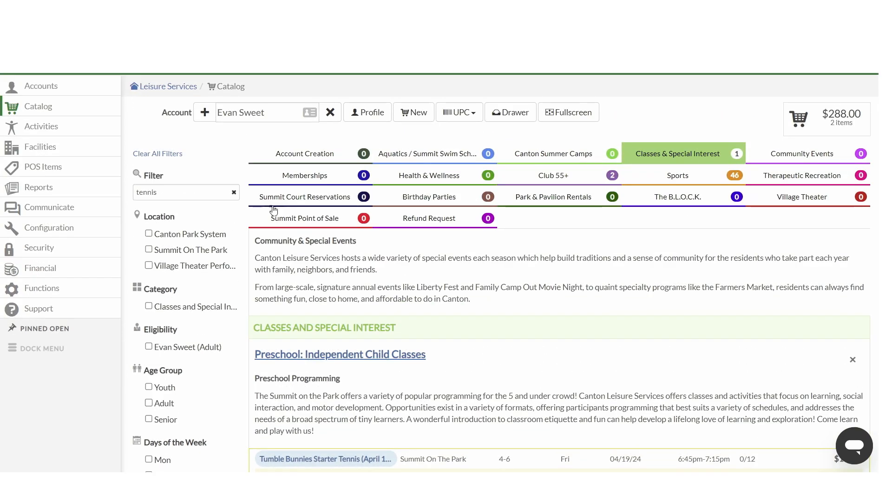
Step: Clear the keyword filter and look through the available Activity Tags options
click(234, 192)
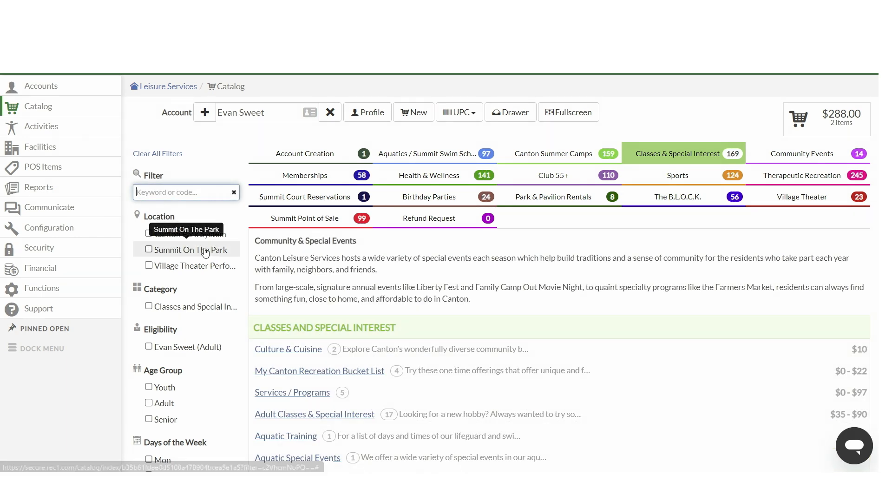
scroll(216, 217, down, 1)
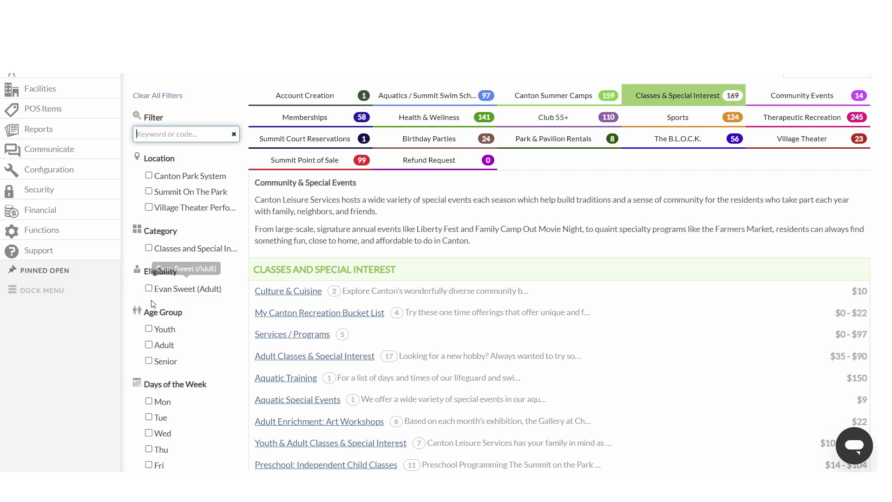
scroll(200, 304, down, 1)
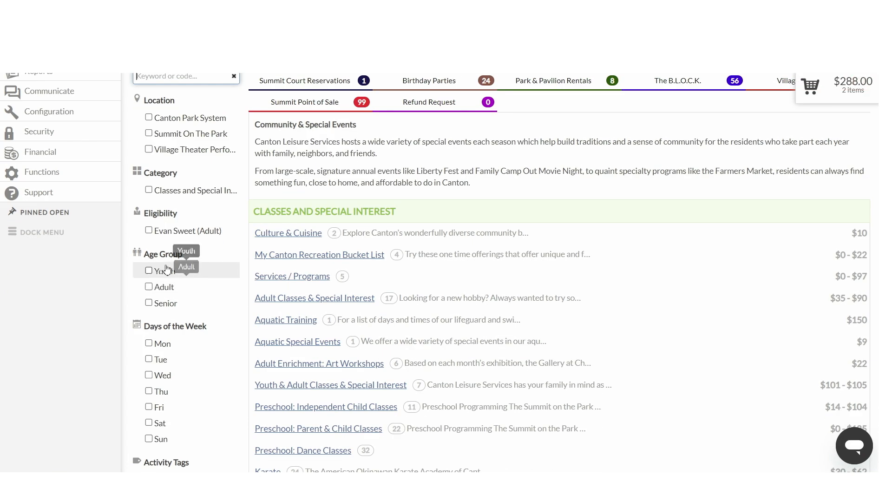
scroll(156, 274, down, 1)
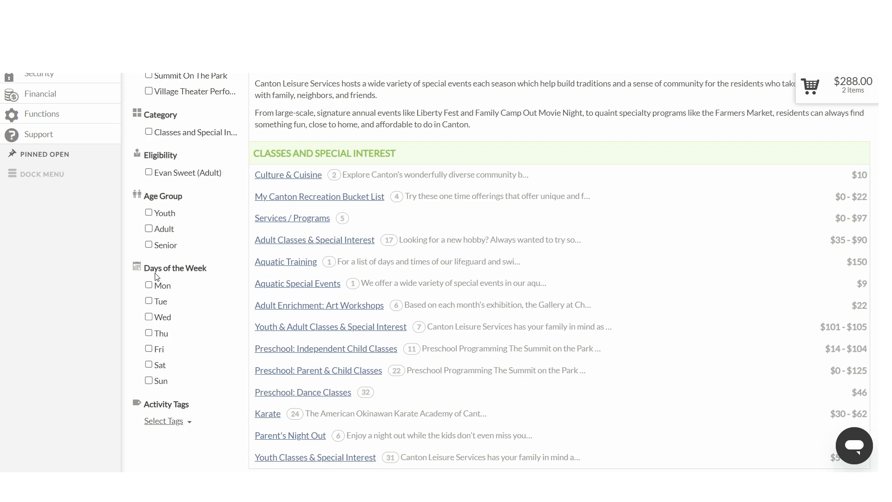
scroll(156, 275, down, 1)
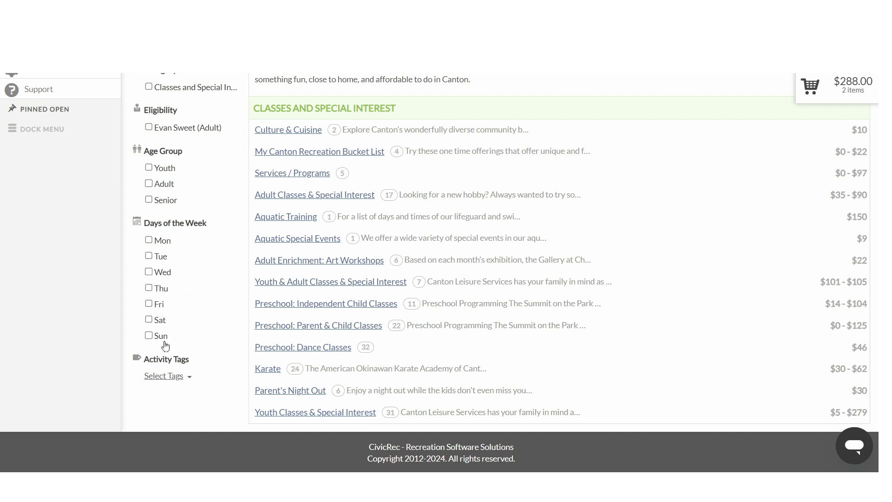
click(166, 377)
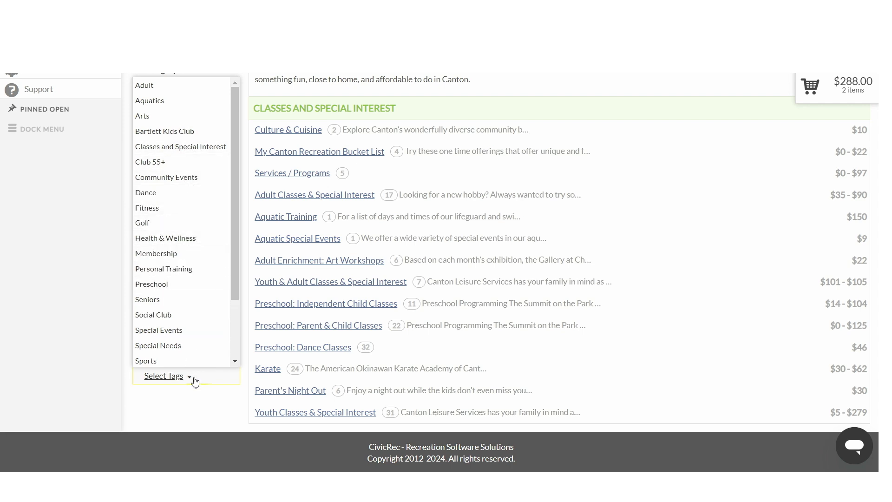
click(180, 377)
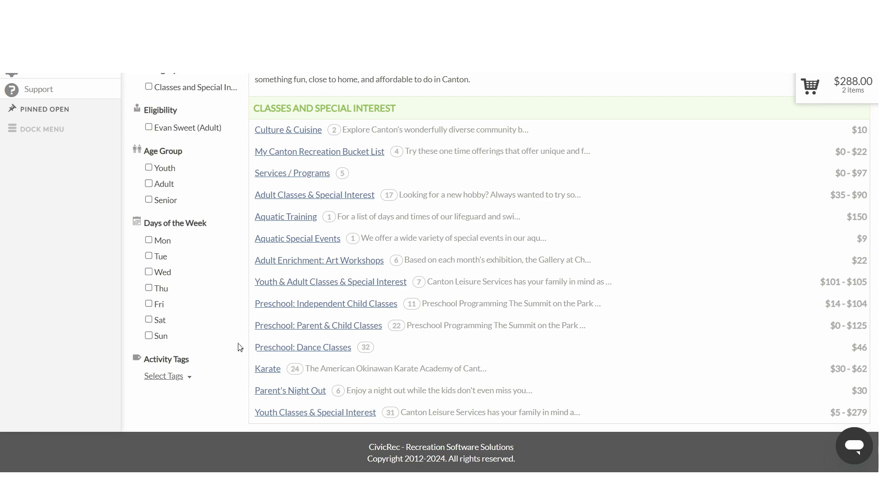
scroll(236, 343, up, 3)
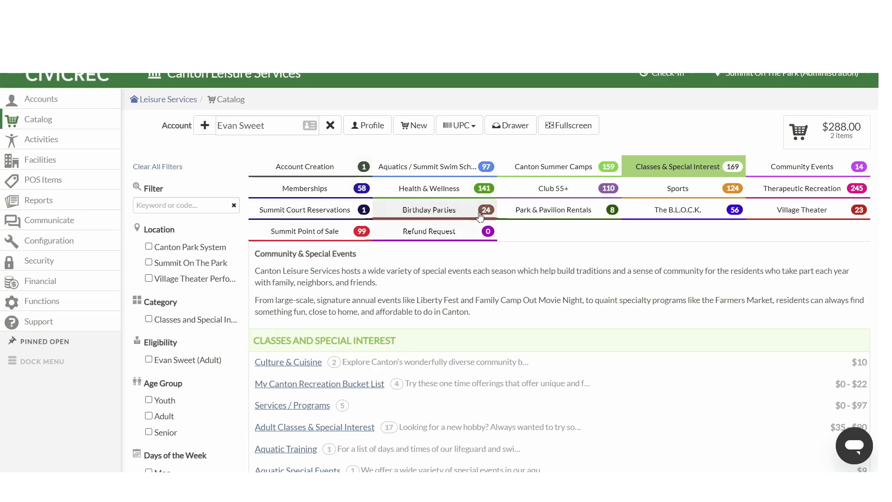
Step: Open the cart and proceed to checkout for the account
click(818, 138)
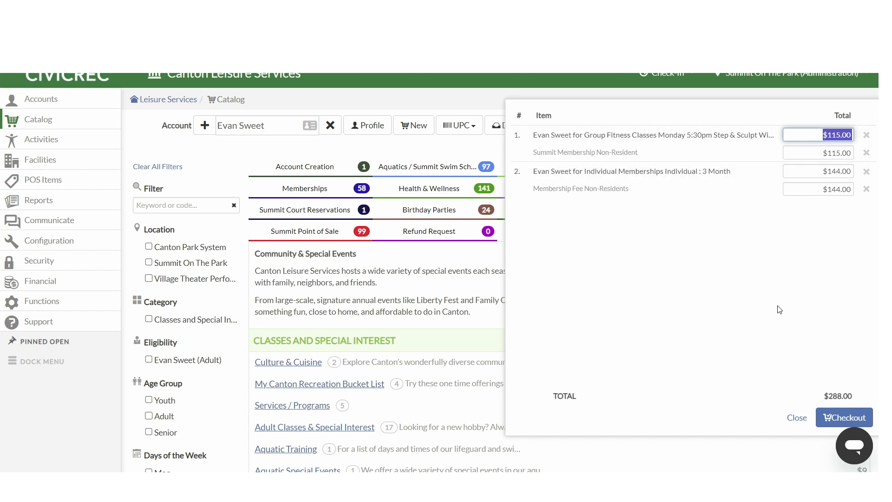
click(834, 414)
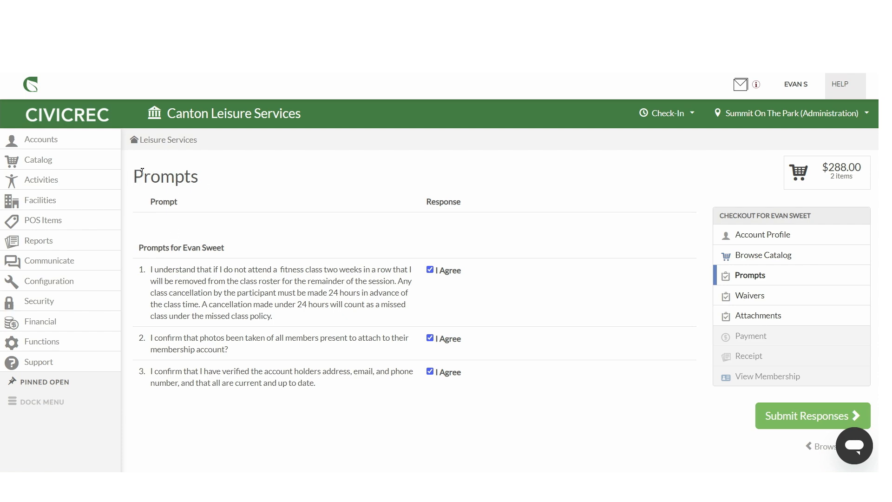
scroll(195, 231, down, 1)
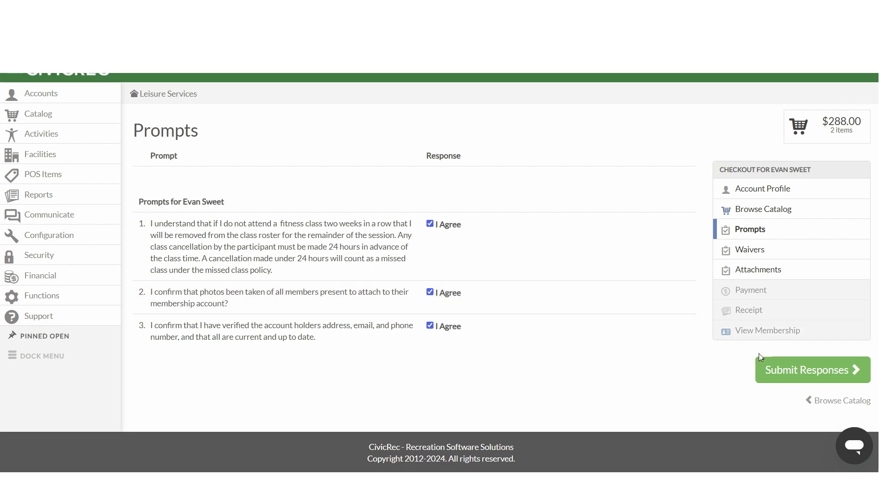
Step: Submit the checkout prompt responses and confirm the General Liability waiver agreement
click(800, 369)
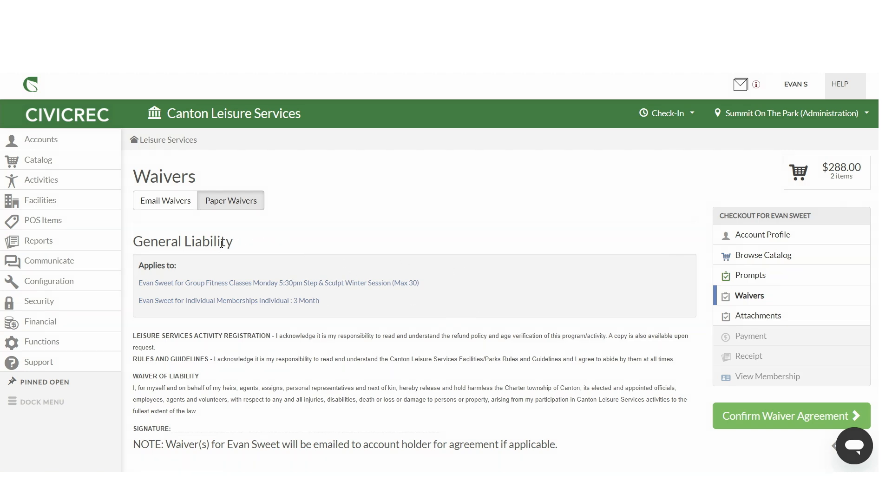
scroll(193, 289, down, 1)
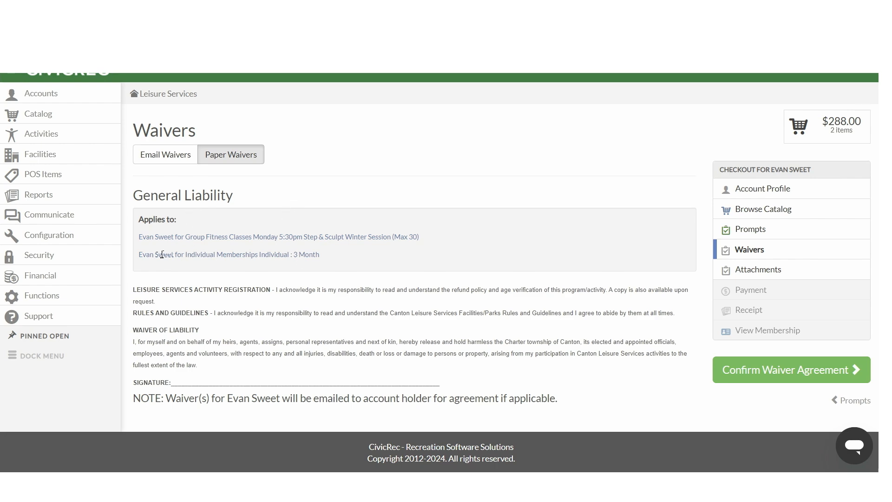
click(754, 372)
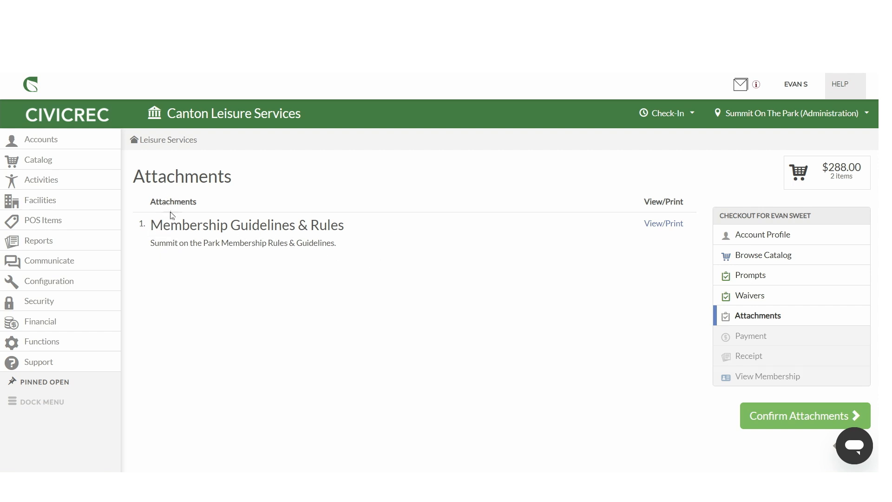
Step: Open the Membership Guidelines & Rules attachment, close it, and confirm the attachments
click(663, 225)
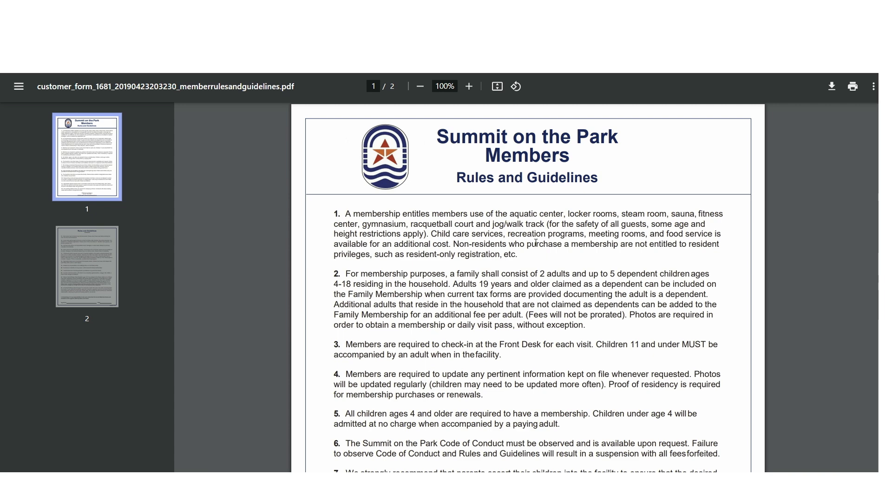
key(ctrl+w)
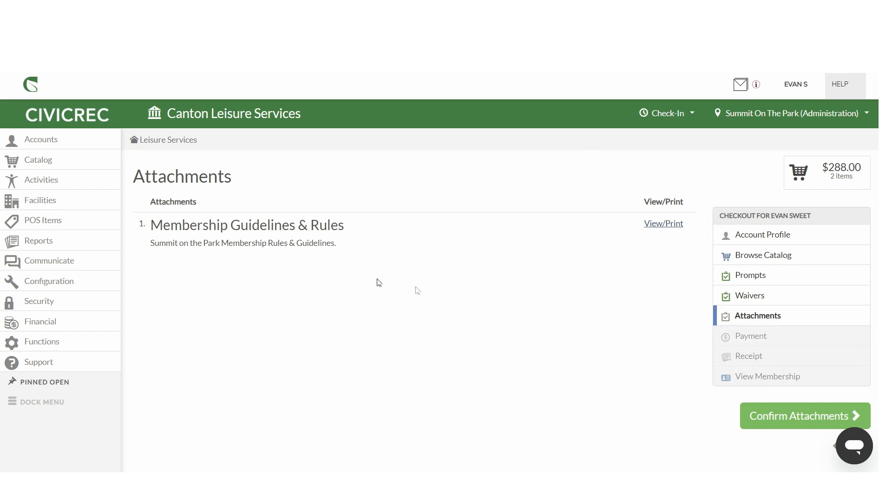
click(770, 417)
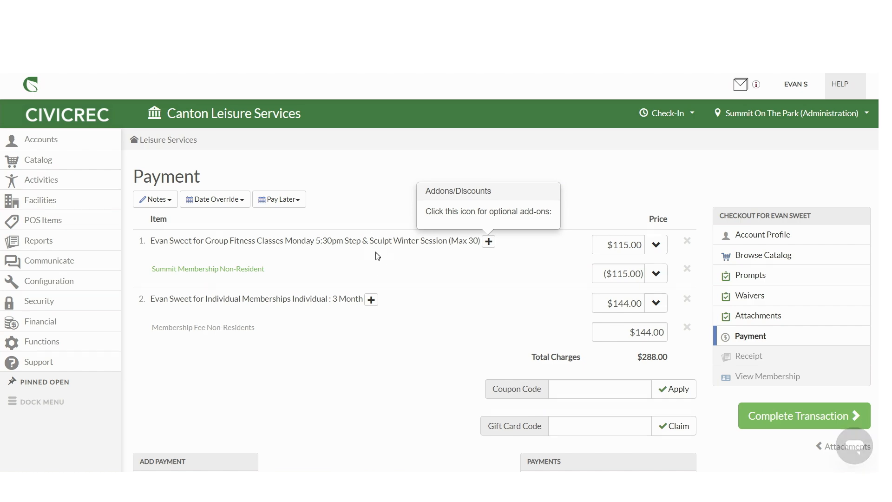
Step: Review the payment page and open the cash and check payment forms to see their fields
scroll(326, 265, down, 1)
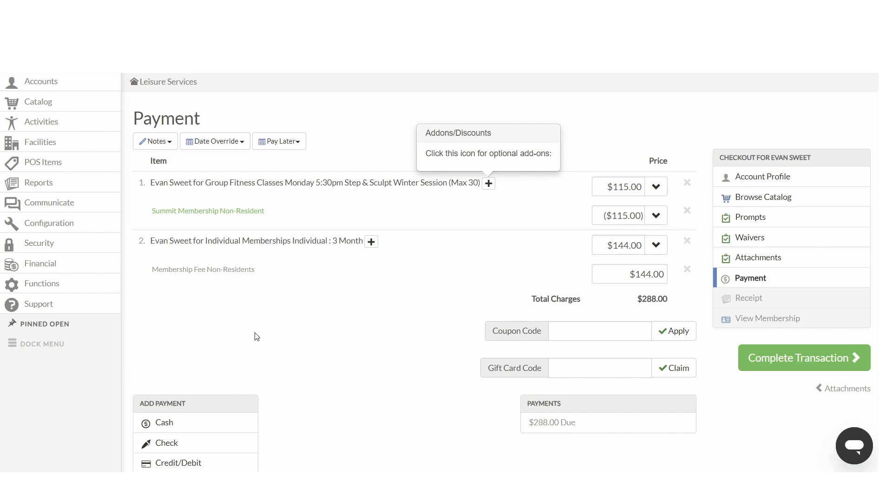
scroll(255, 336, down, 1)
scroll(312, 307, down, 1)
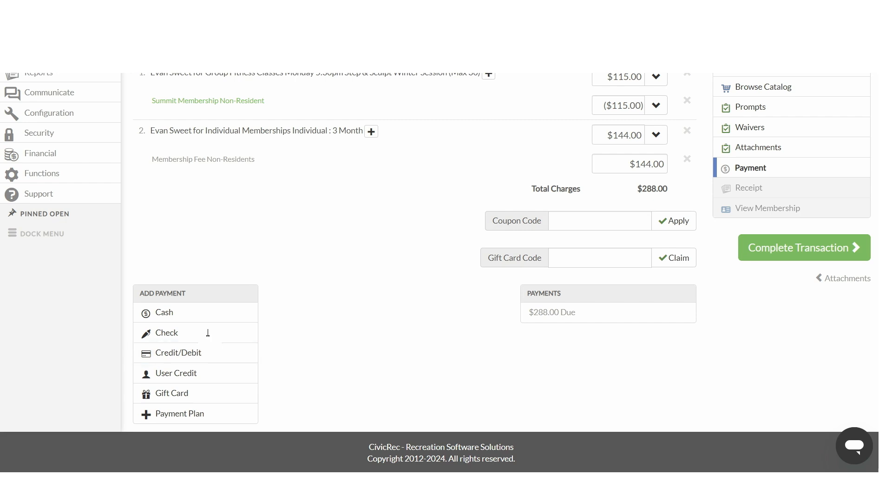
click(212, 318)
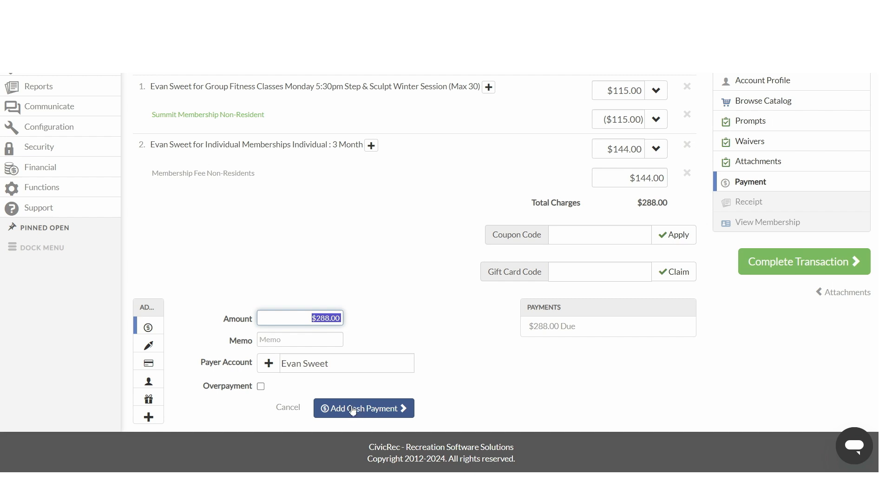
click(151, 346)
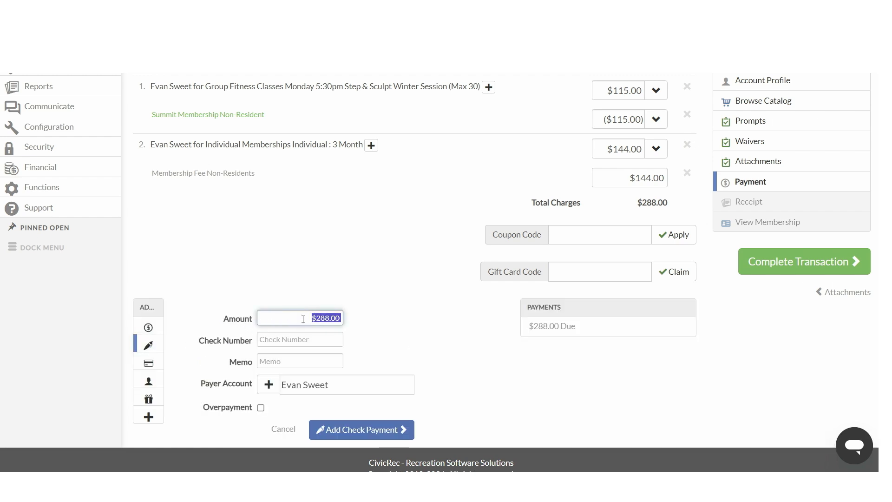
click(272, 339)
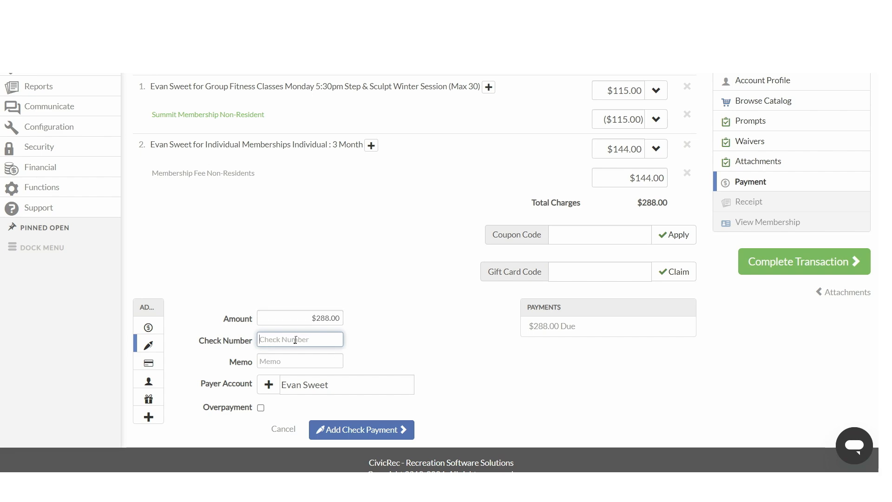
scroll(313, 386, down, 1)
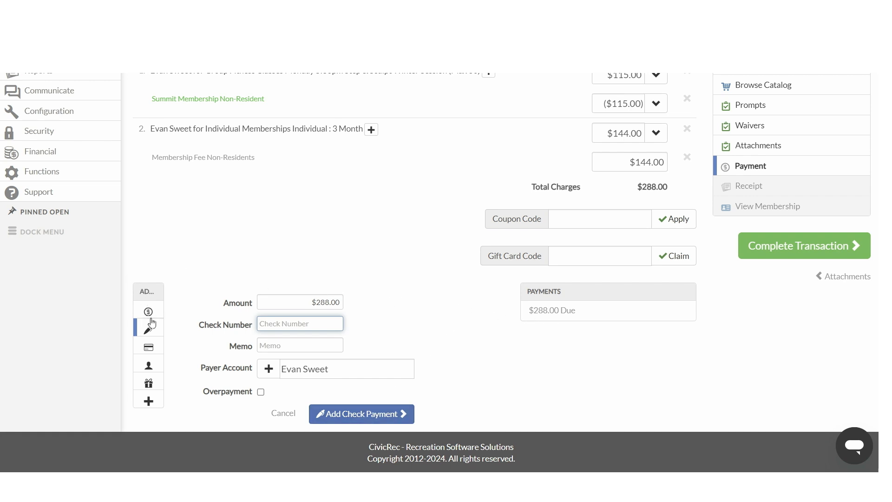
Step: Start a credit/debit payment with a new payment method, enable Use Hand Key, and continue to payment
click(149, 346)
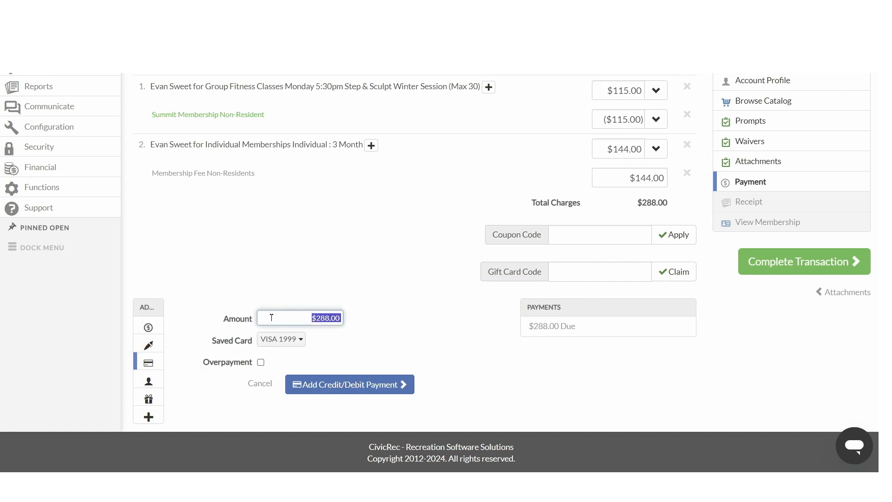
click(363, 332)
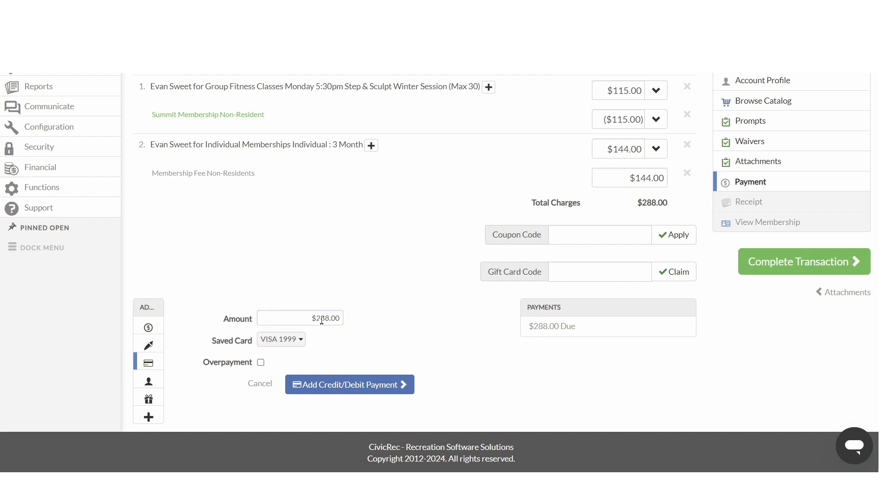
click(278, 339)
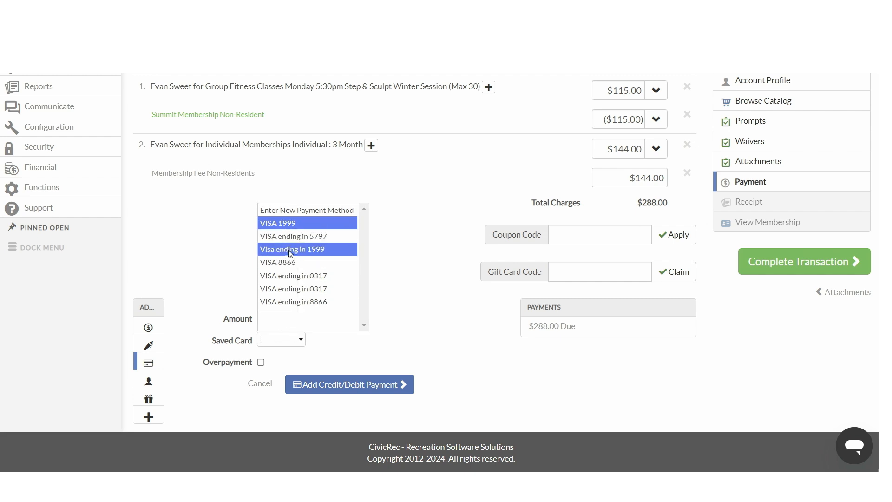
click(321, 212)
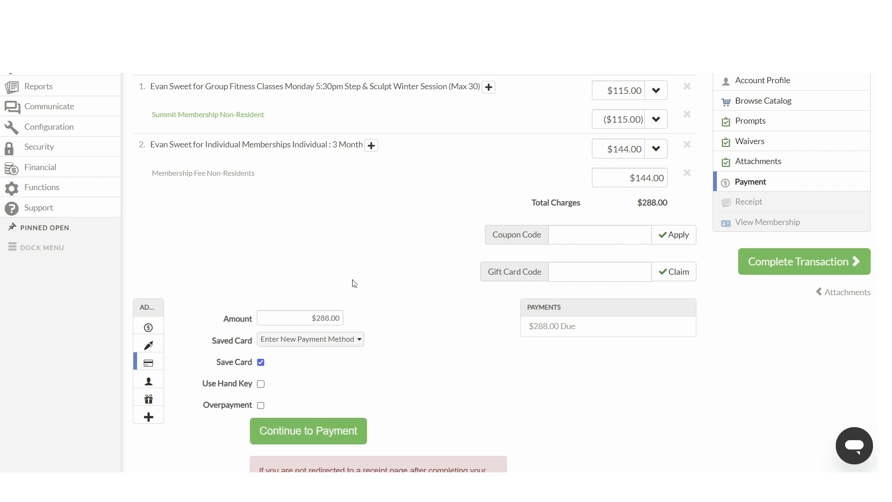
scroll(354, 282, down, 2)
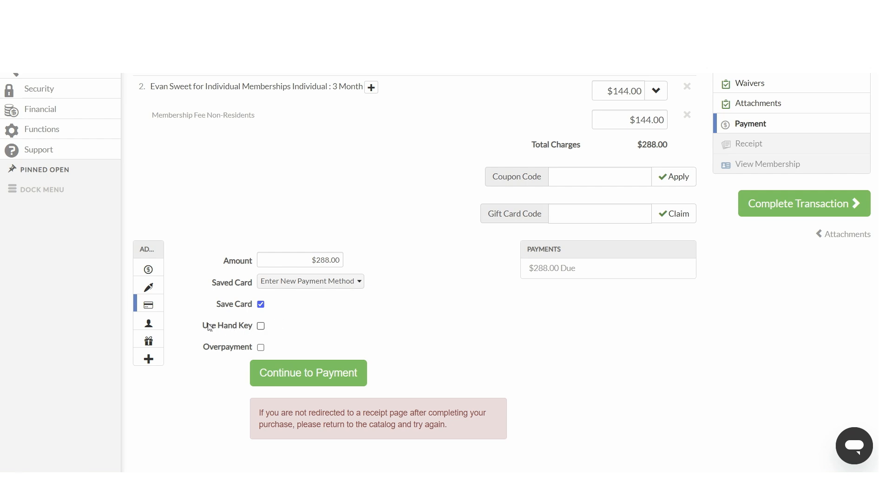
click(261, 326)
click(300, 373)
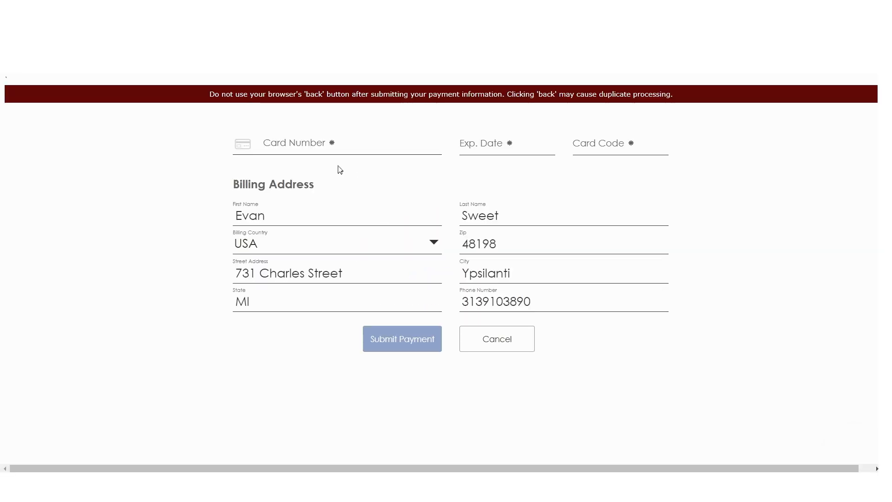
Step: Try entering the card number on the card payment form, then cancel it and return to the payment page
click(277, 143)
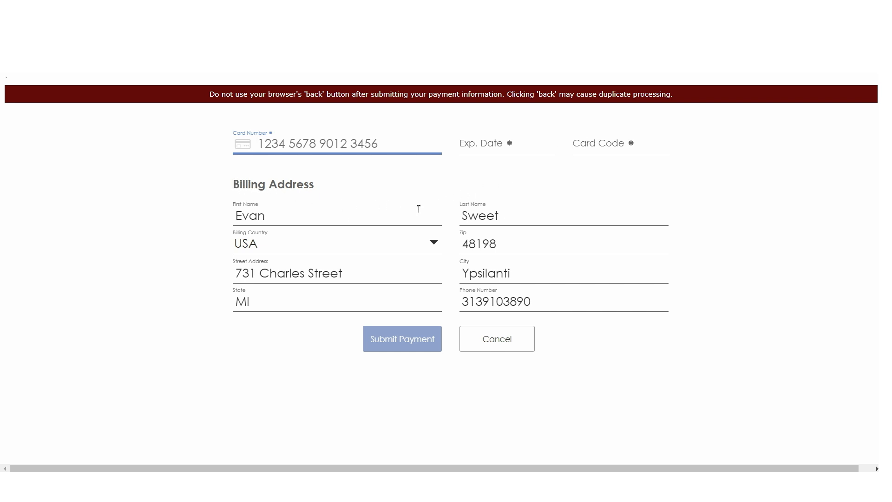
click(501, 241)
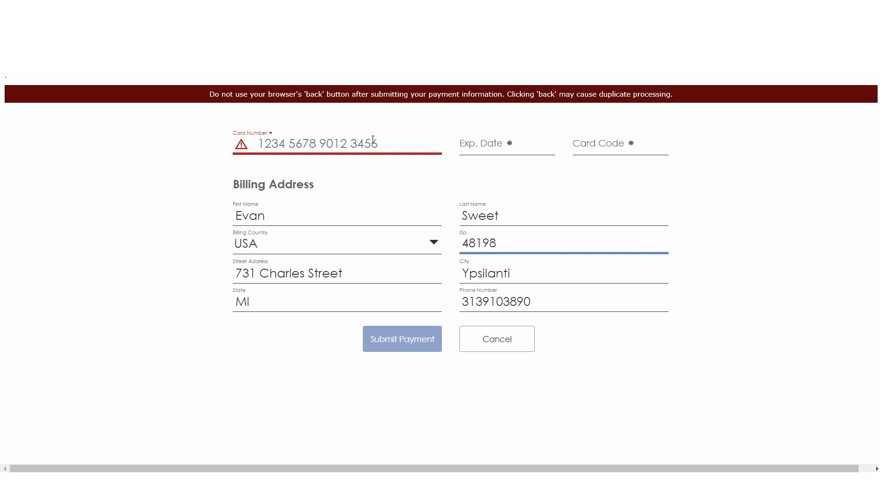
click(353, 143)
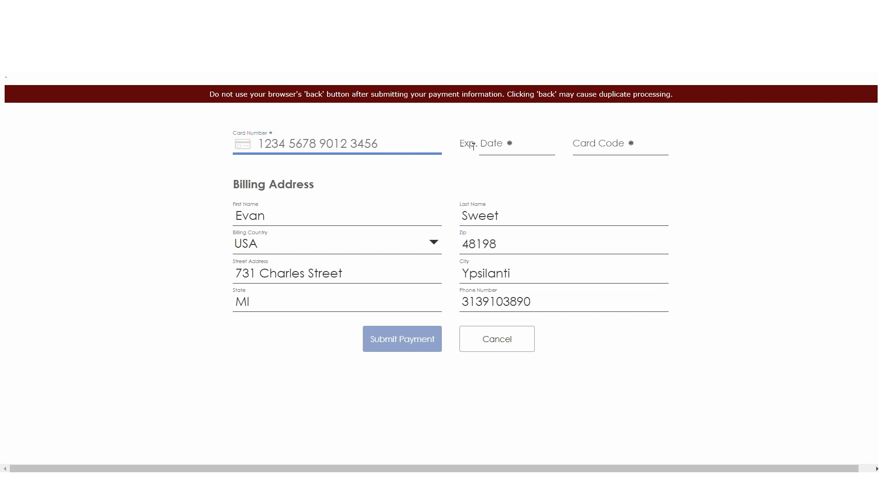
click(508, 244)
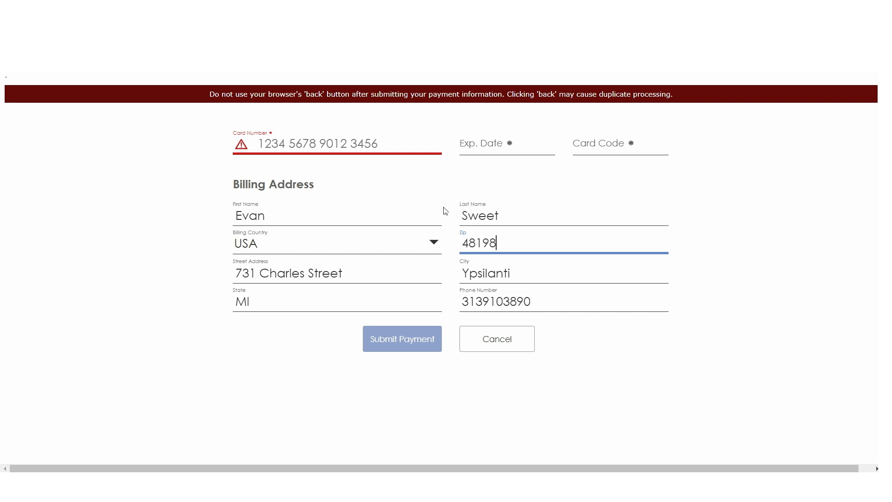
click(502, 344)
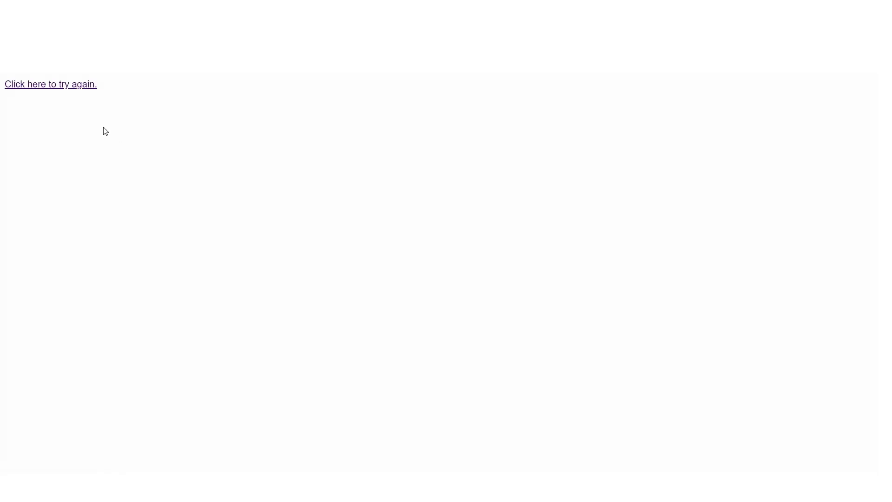
click(74, 88)
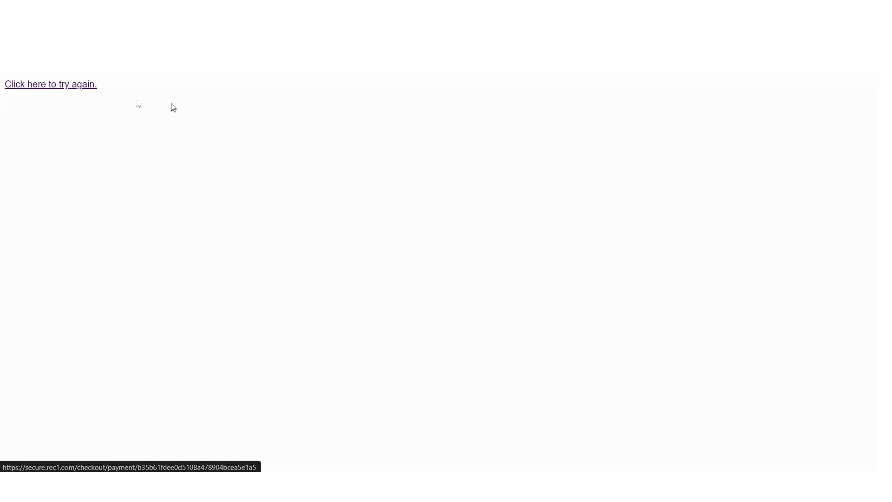
Step: Add a cash payment of $288.00 covering the full amount due
scroll(319, 238, down, 3)
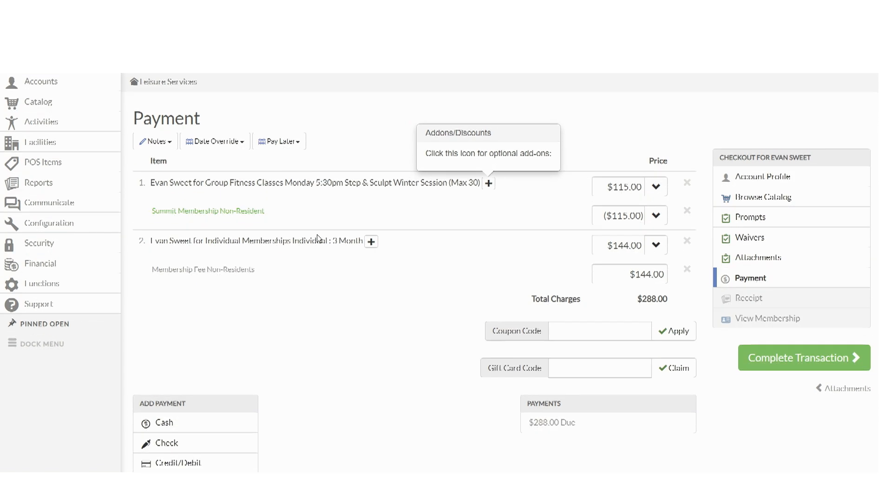
scroll(293, 239, down, 1)
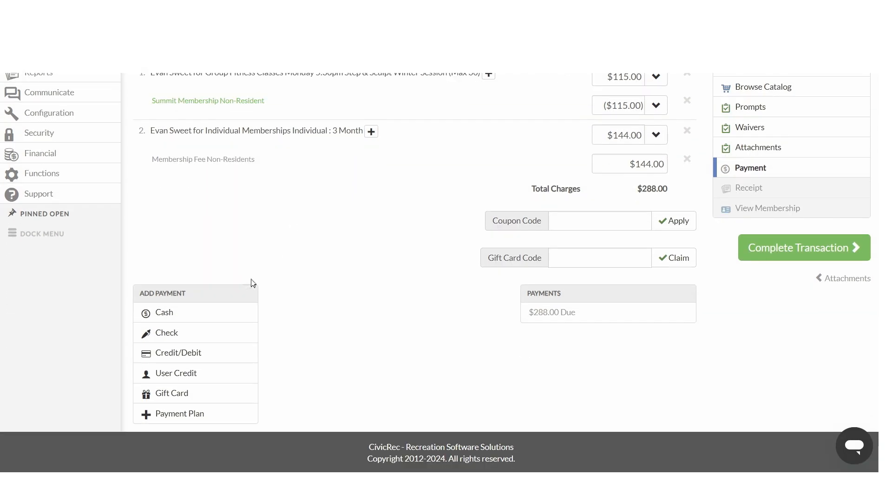
click(207, 314)
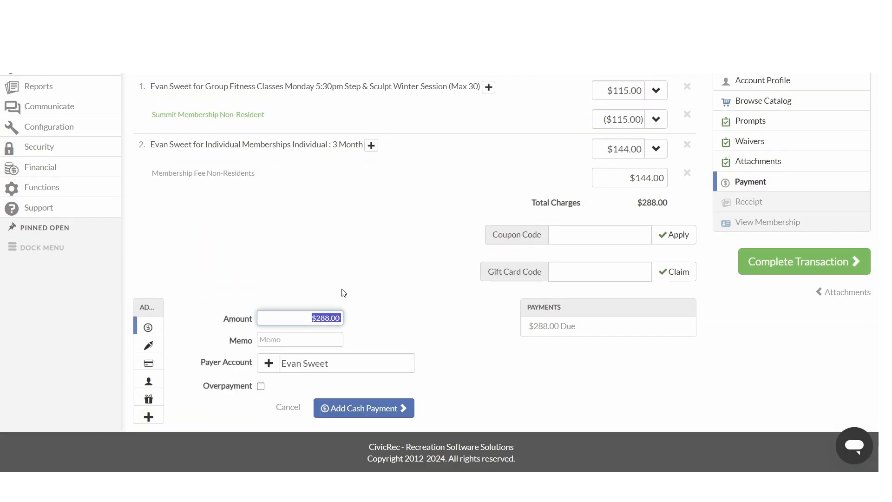
click(356, 327)
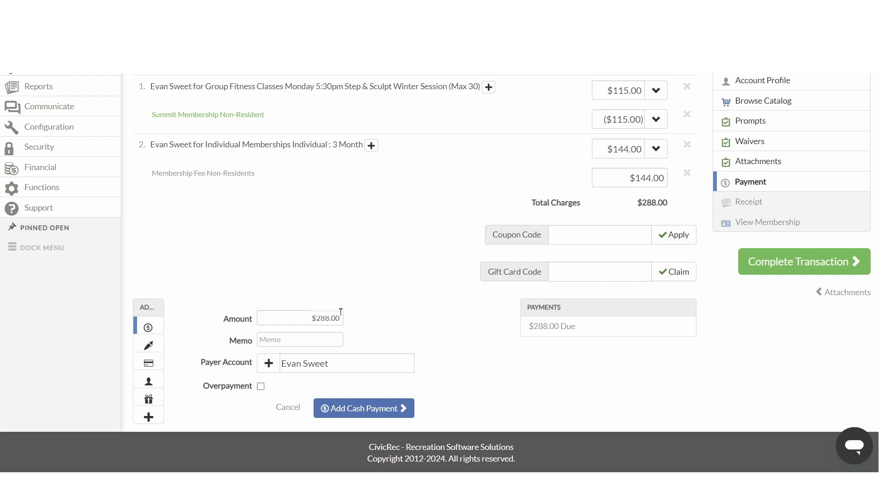
click(347, 409)
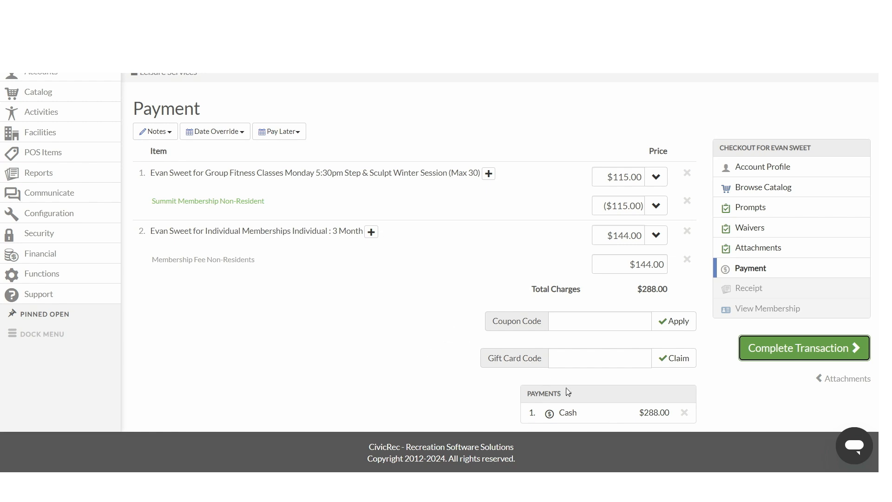
Step: Complete the transaction and scroll through the transaction receipt
click(779, 349)
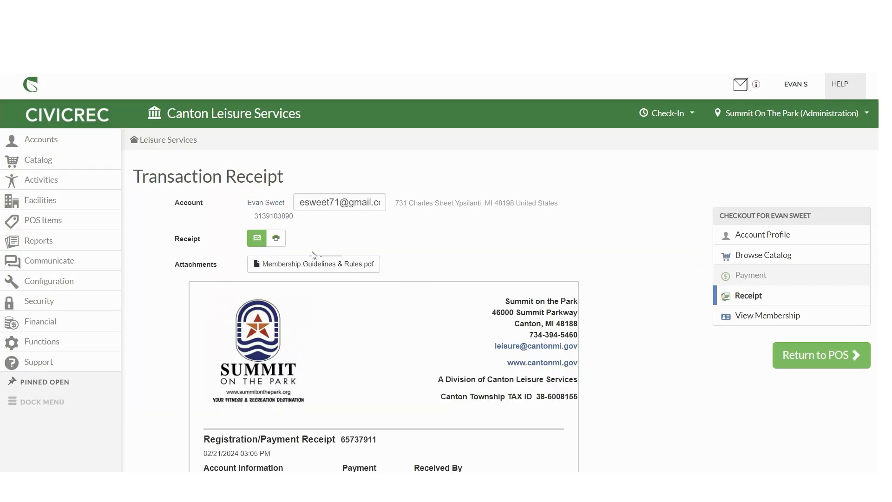
scroll(232, 290, down, 4)
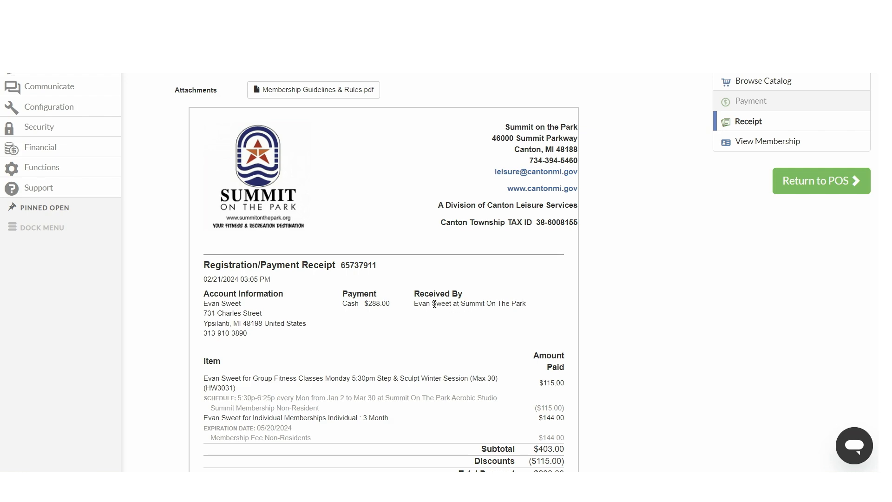
scroll(332, 325, down, 3)
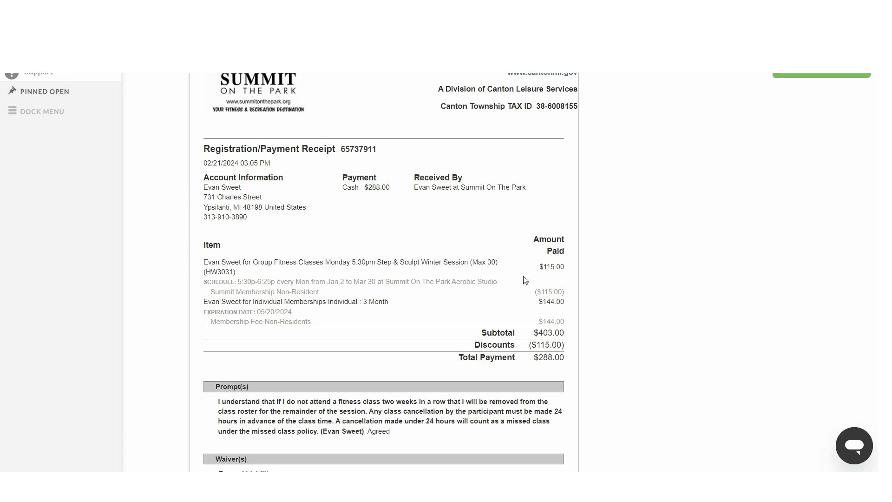
scroll(539, 346, down, 3)
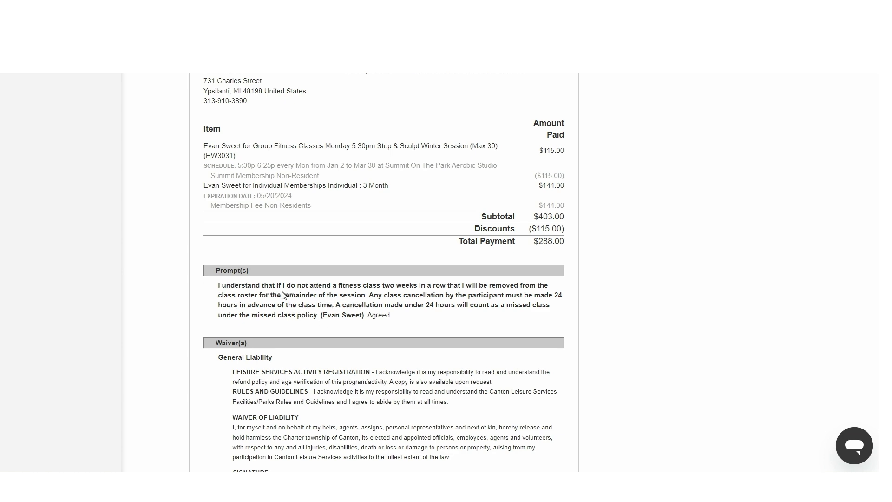
scroll(342, 342, down, 3)
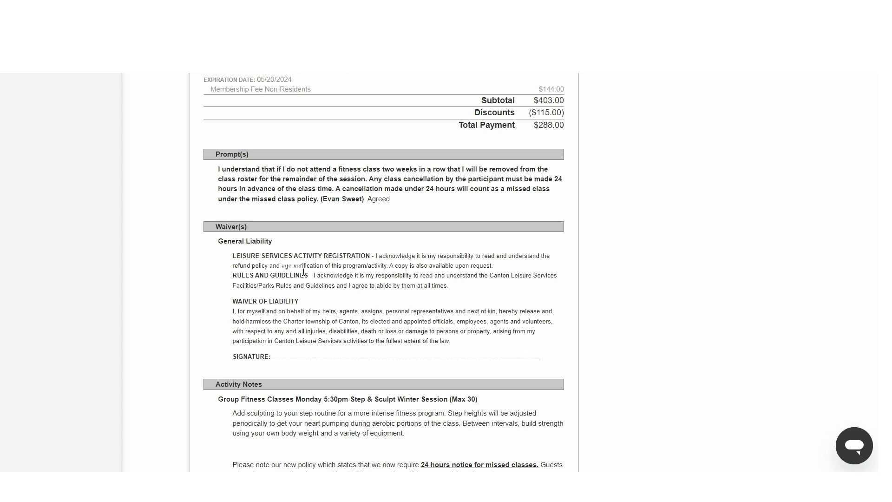
scroll(420, 306, down, 3)
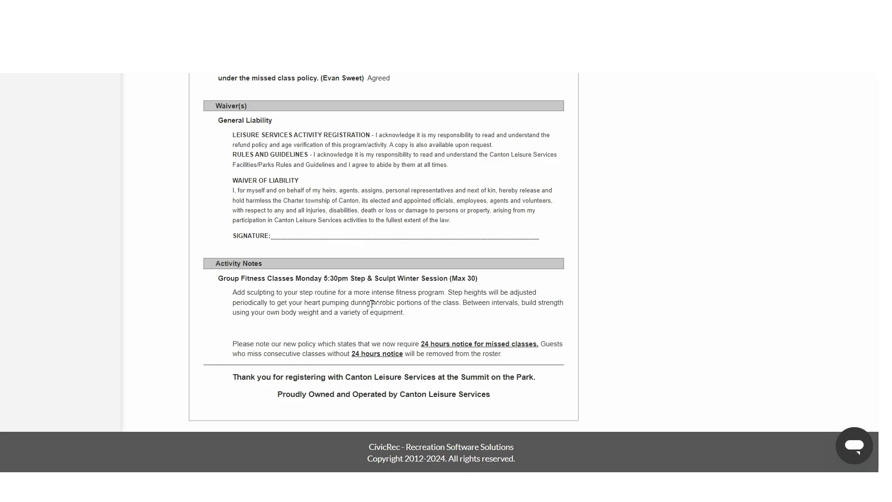
Step: Scroll back to the top of the transaction receipt
scroll(294, 345, up, 4)
scroll(293, 344, down, 4)
scroll(379, 377, up, 15)
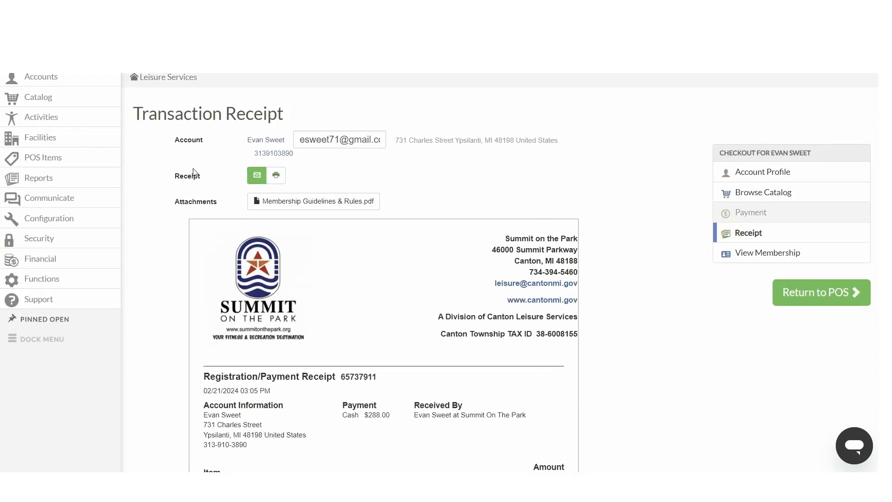
scroll(91, 175, up, 2)
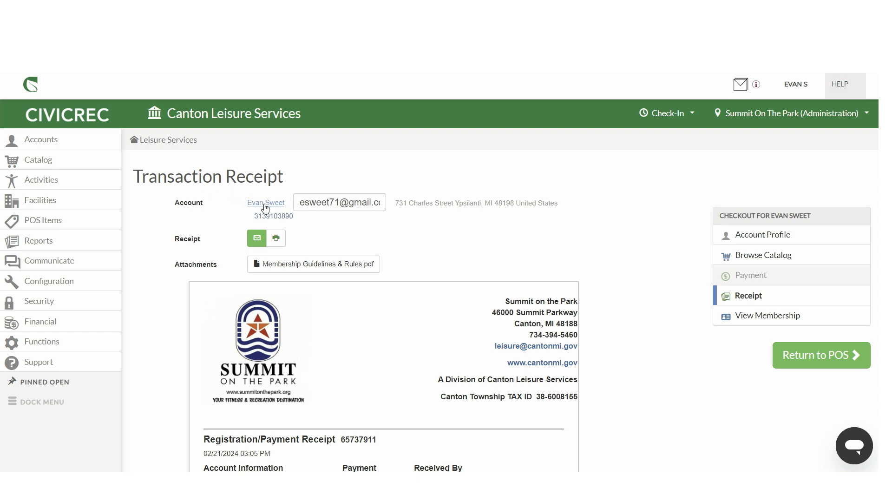
Step: Navigate through the Catalog to the Activities section's Activity List
click(55, 167)
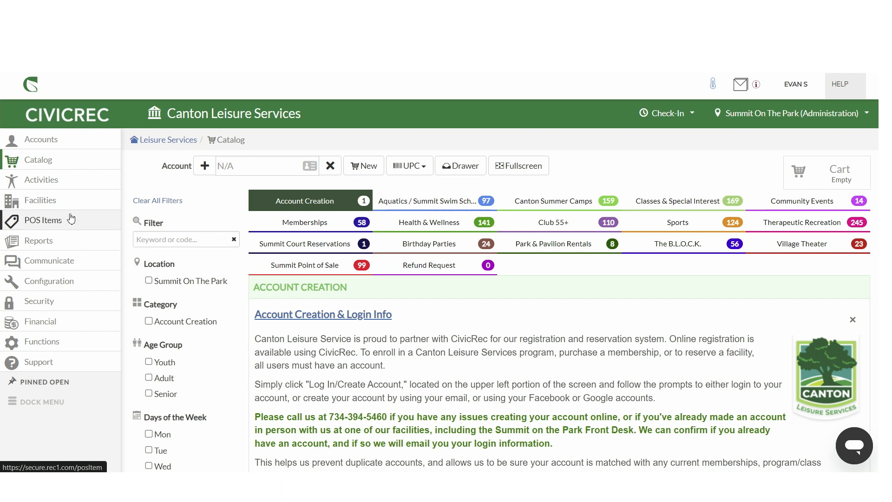
click(60, 181)
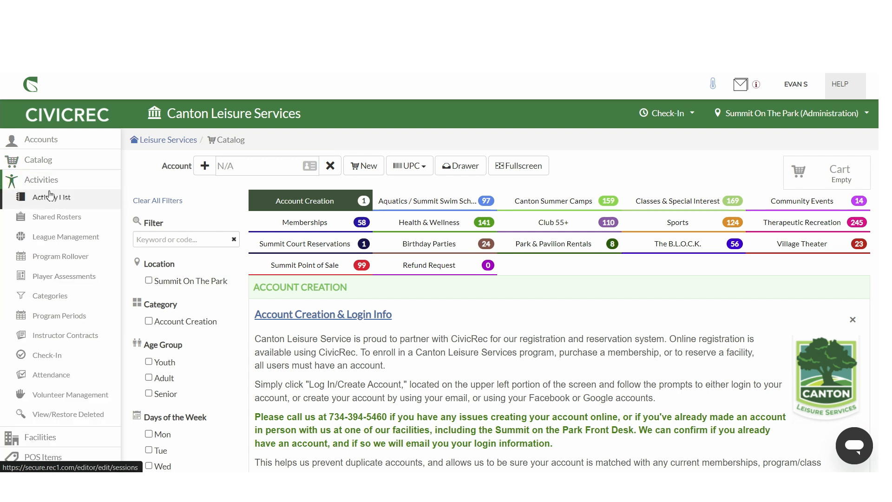
click(50, 181)
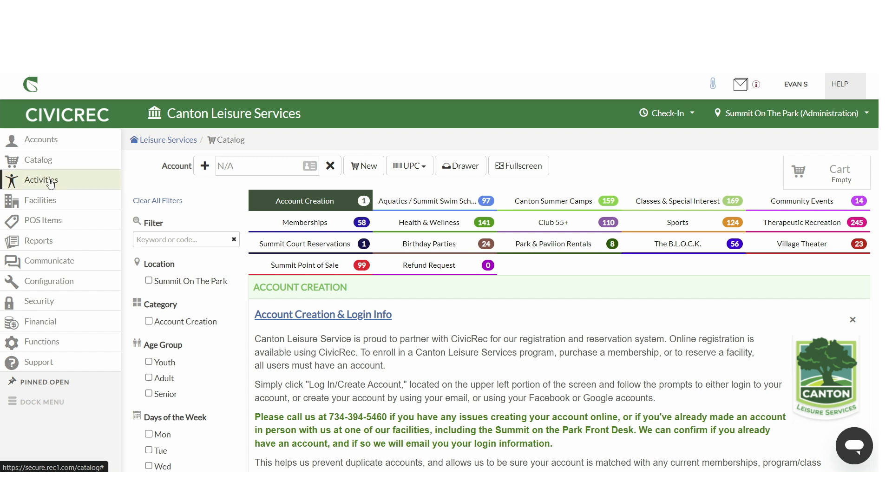
click(50, 184)
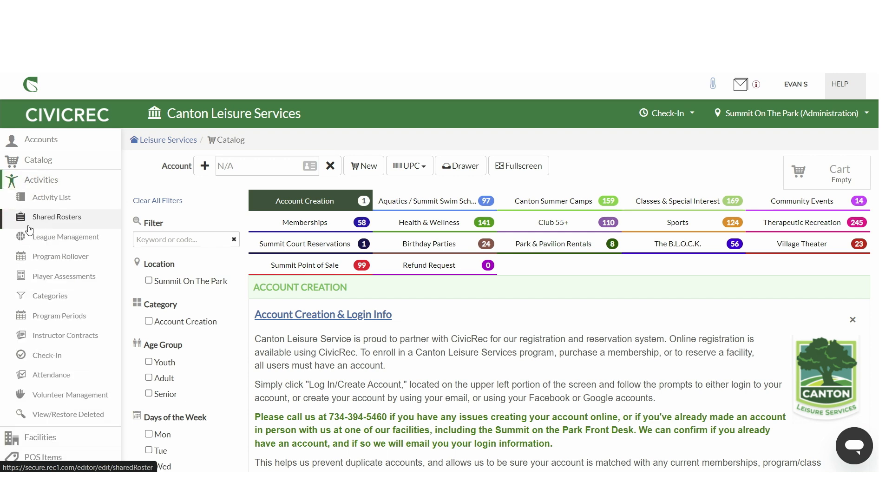
click(73, 203)
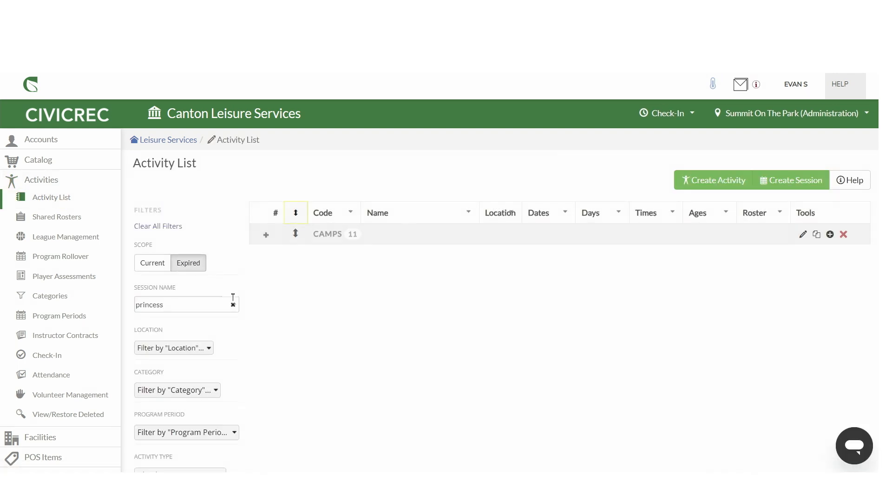
Step: Clear the session name filter and search the expired activities for memberships
click(232, 306)
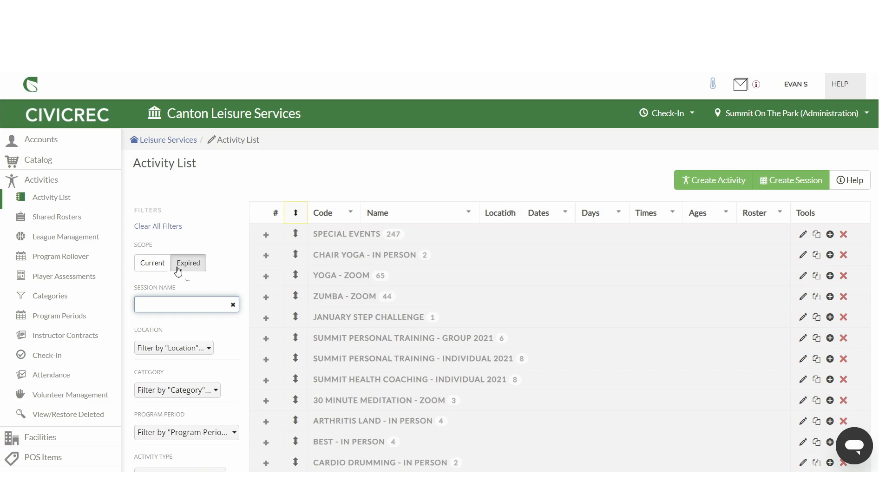
scroll(310, 301, down, 3)
scroll(310, 301, down, 5)
scroll(302, 297, up, 7)
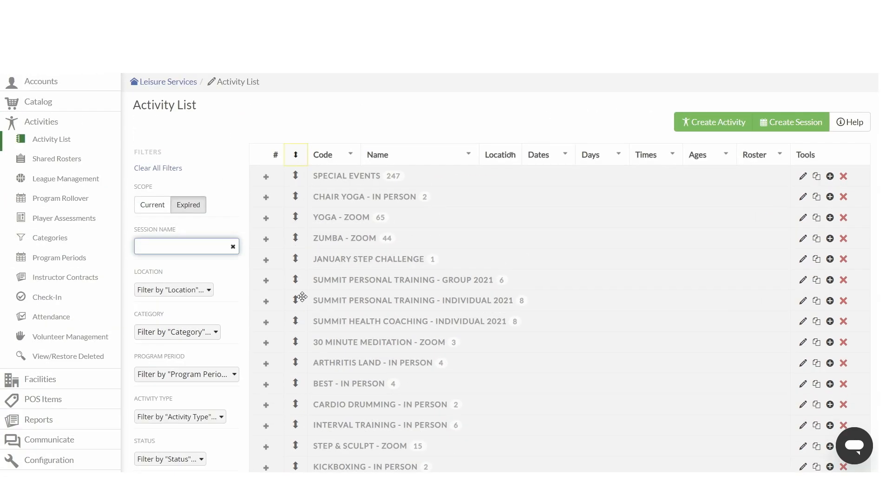
scroll(302, 297, up, 2)
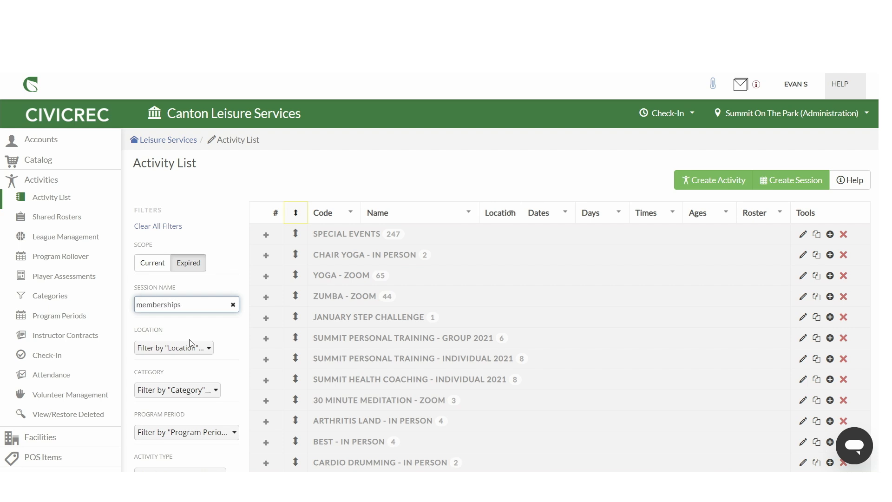
key(Return)
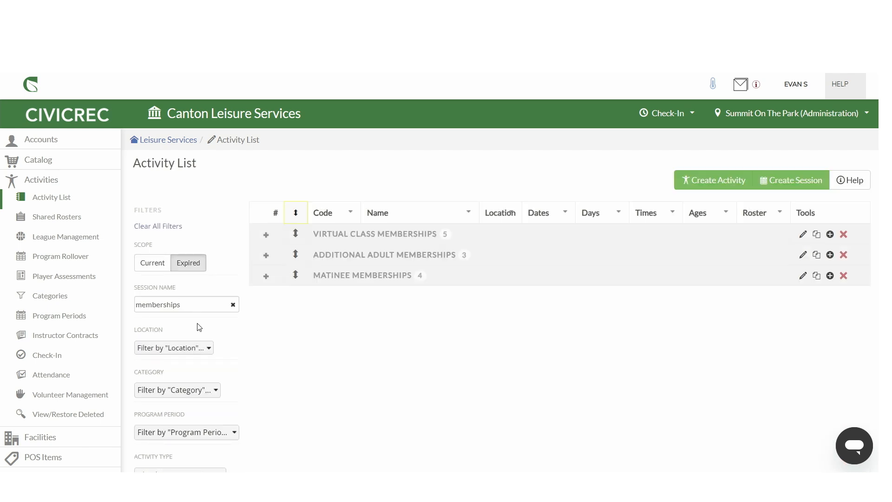
Step: Change the session name filter to membership and switch the scope to Current activities
click(200, 304)
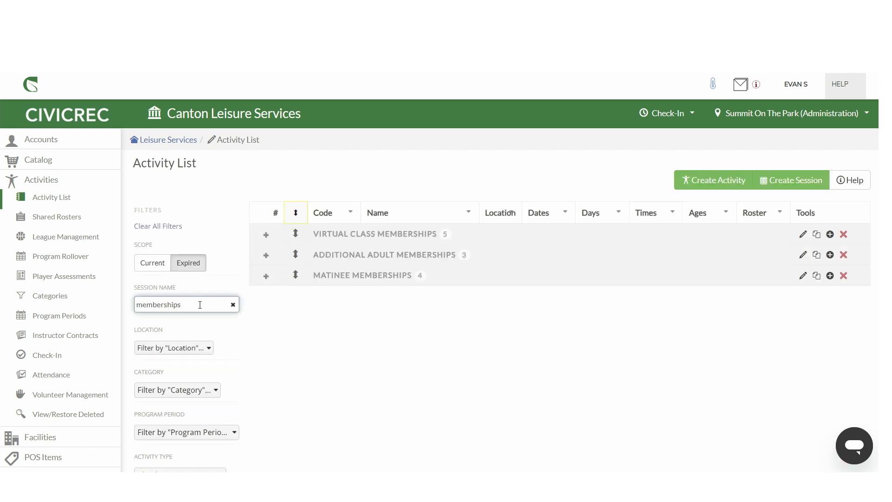
key(Return)
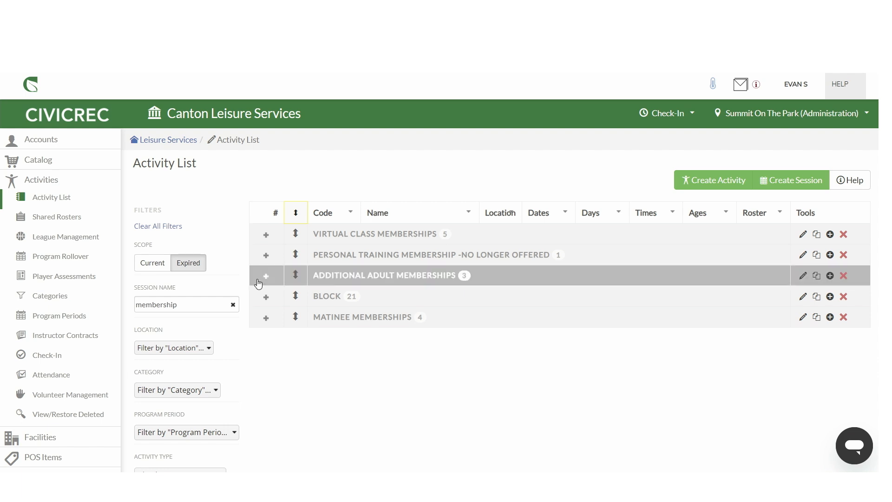
click(164, 269)
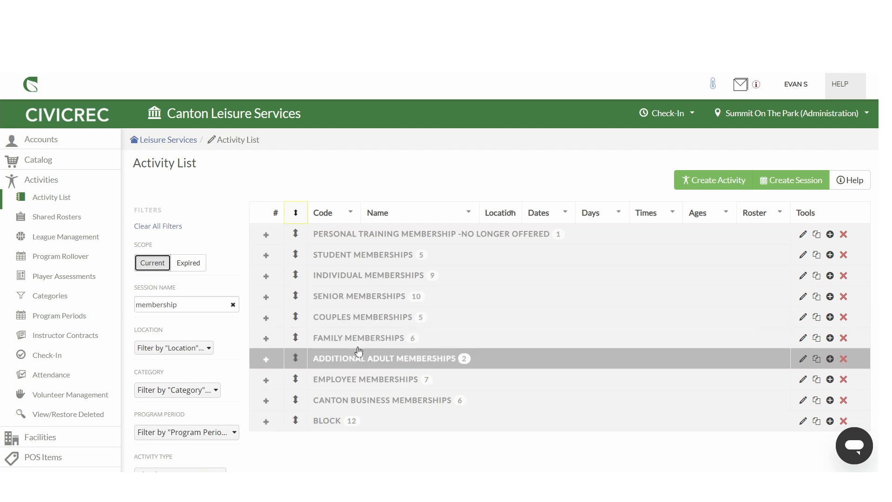
Step: Expand the Senior Memberships activity and scroll through its sessions
click(266, 299)
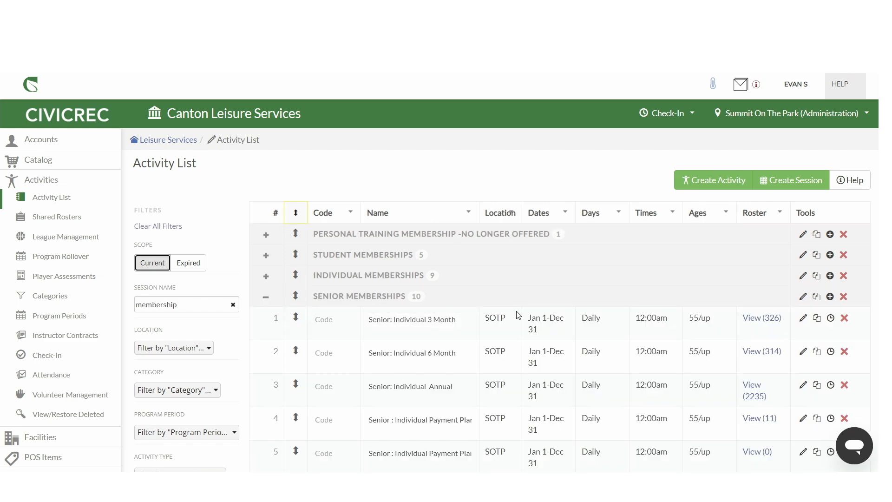
scroll(518, 315, down, 1)
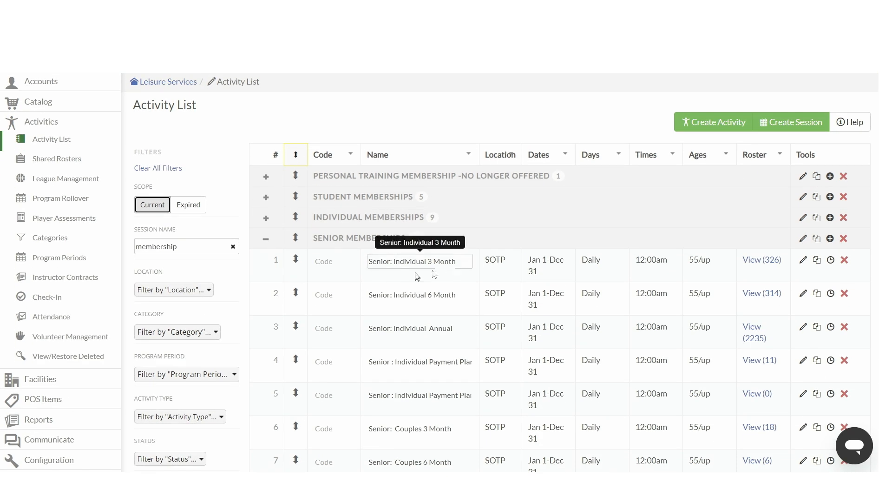
scroll(416, 274, down, 1)
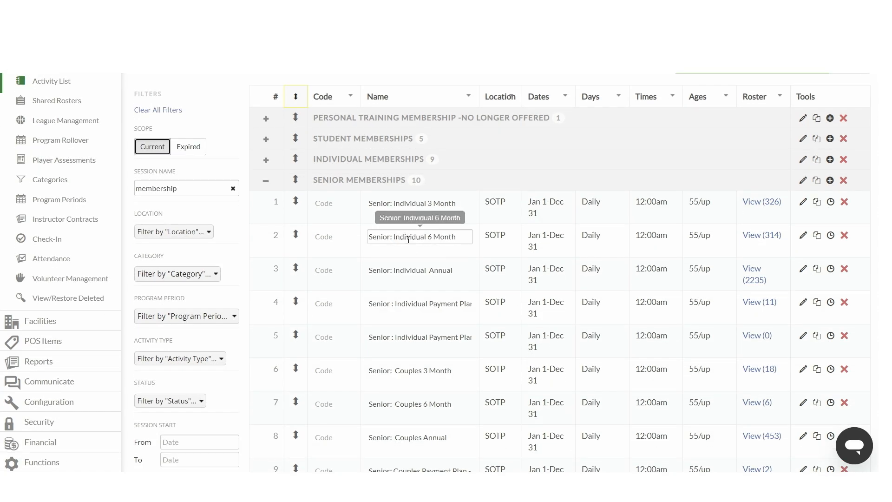
scroll(420, 334, down, 1)
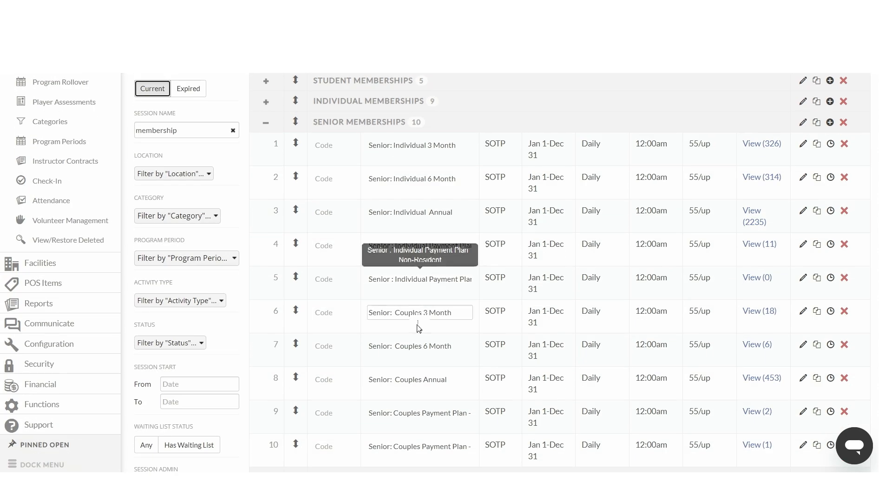
scroll(415, 344, up, 1)
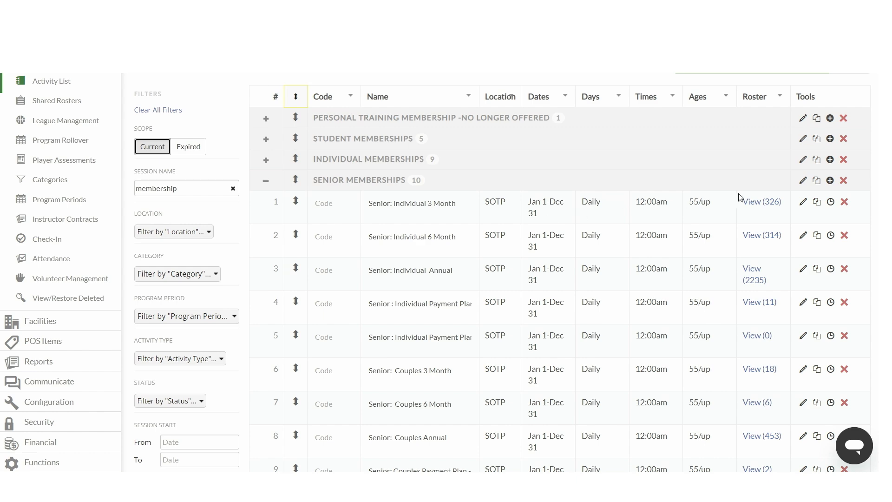
Step: Open the Senior: Individual 3 Month session for editing and review its Advanced settings
click(802, 203)
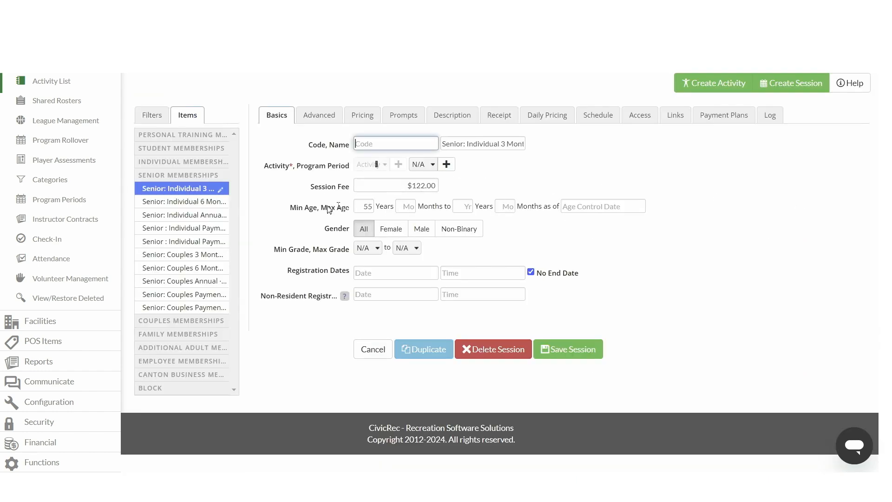
scroll(310, 206, up, 1)
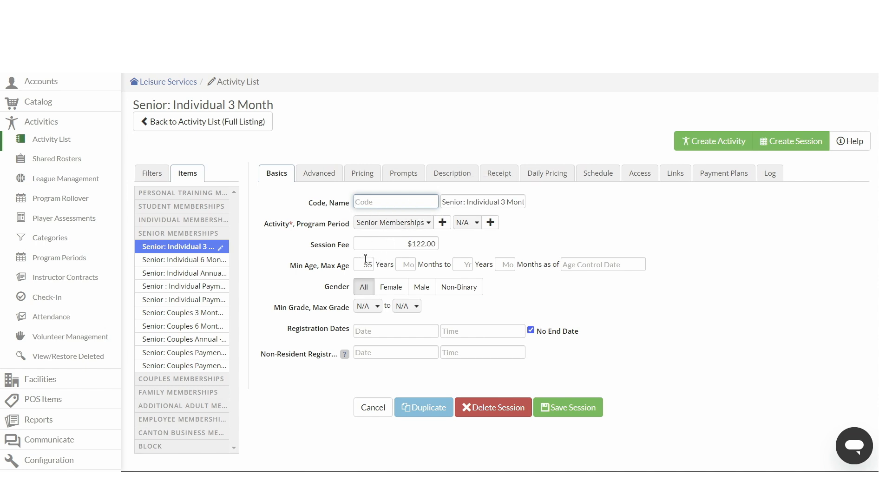
click(333, 177)
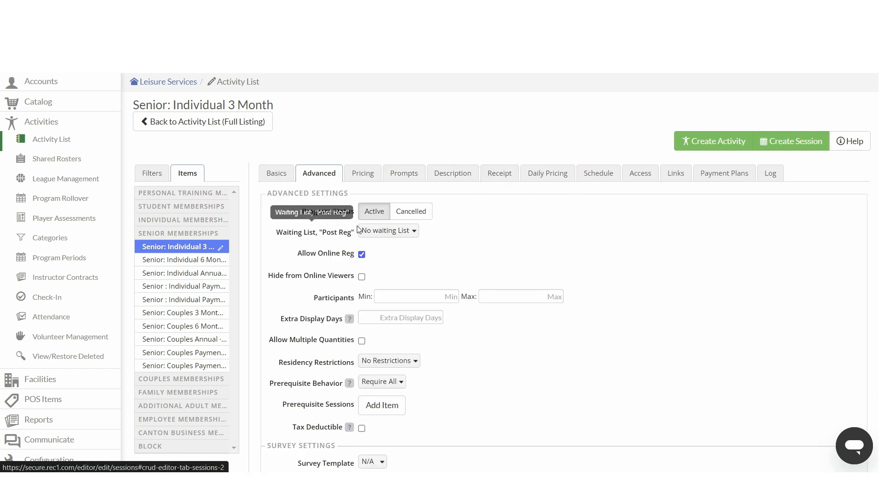
scroll(463, 269, down, 1)
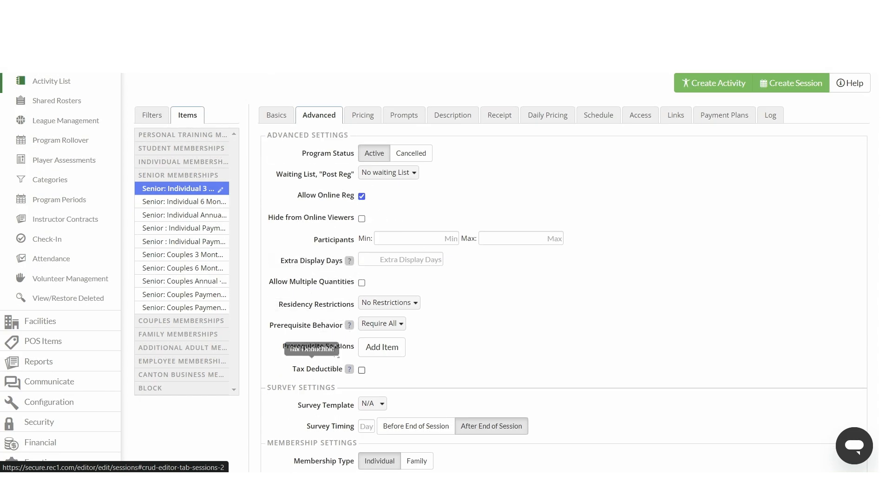
scroll(517, 324, down, 1)
scroll(518, 324, up, 2)
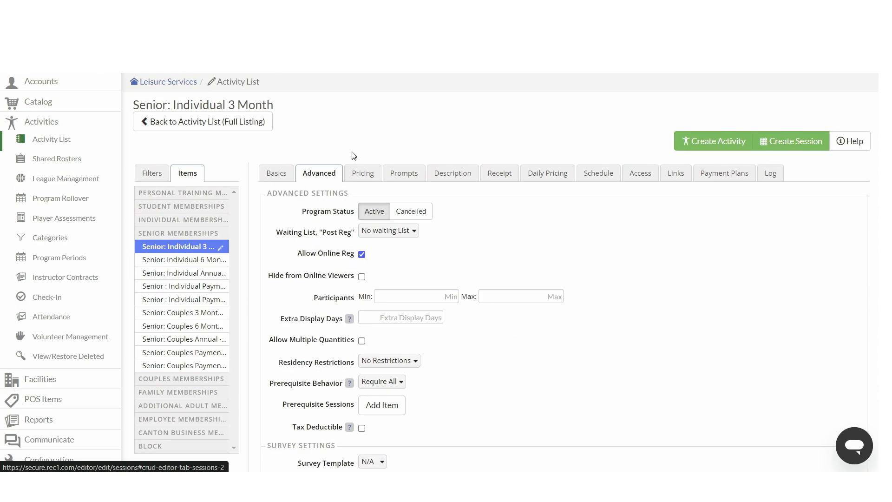
Step: Review the session's Pricing settings, including add-ons and discounts
click(360, 175)
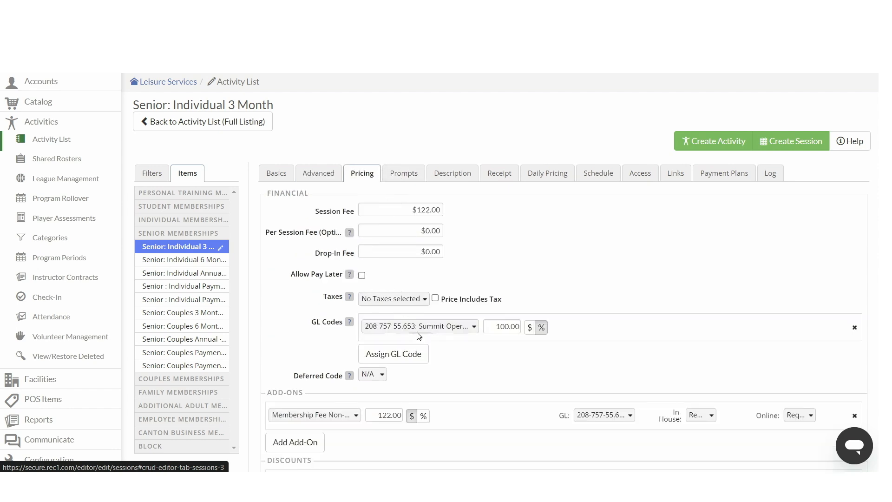
scroll(467, 343, down, 1)
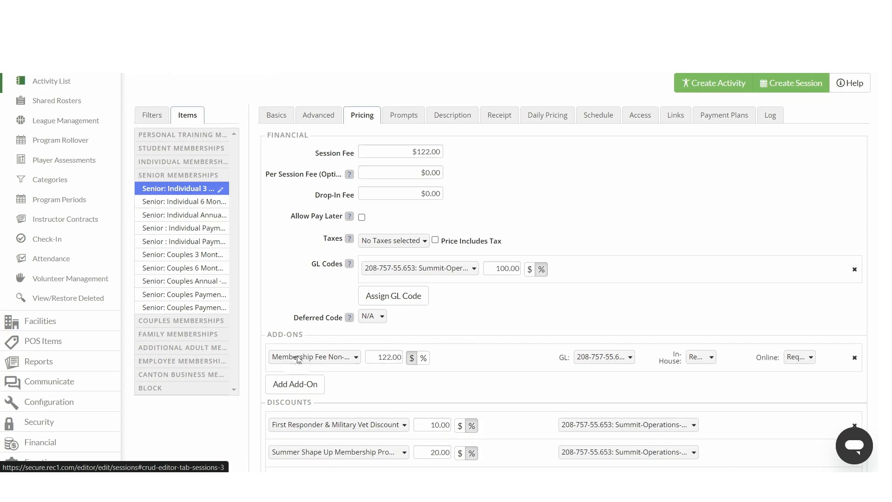
scroll(328, 371, down, 1)
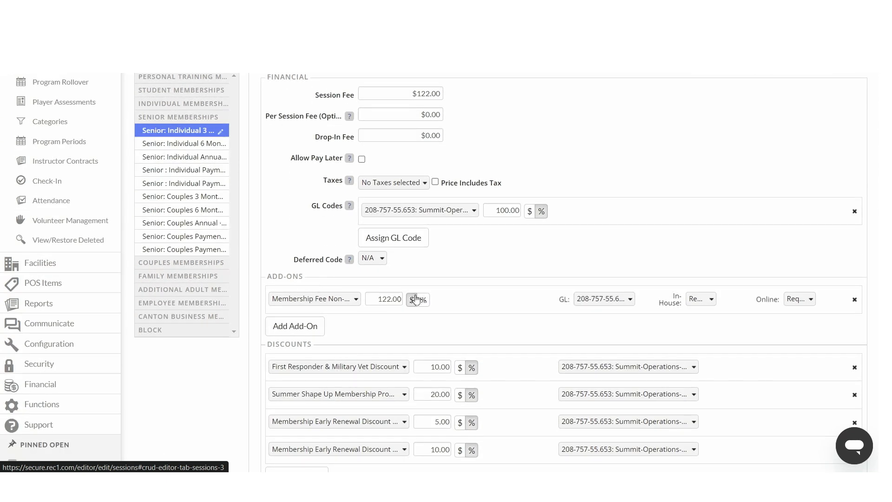
scroll(365, 326, down, 1)
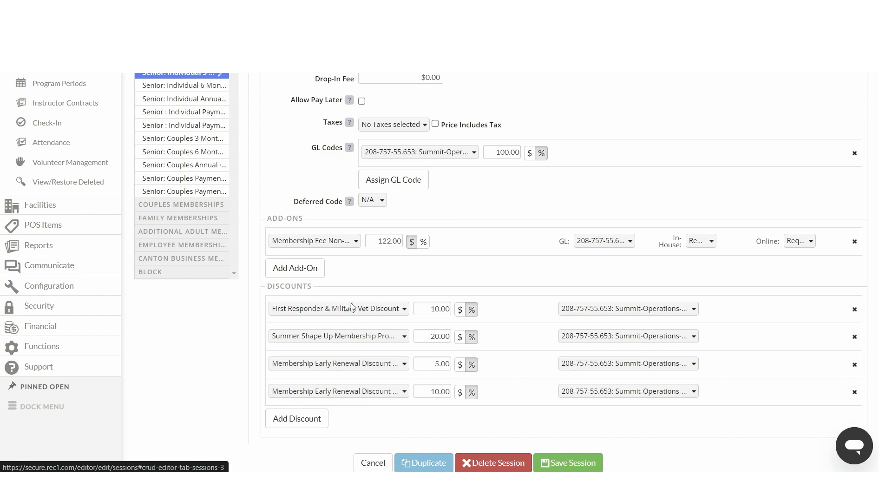
scroll(344, 309, up, 4)
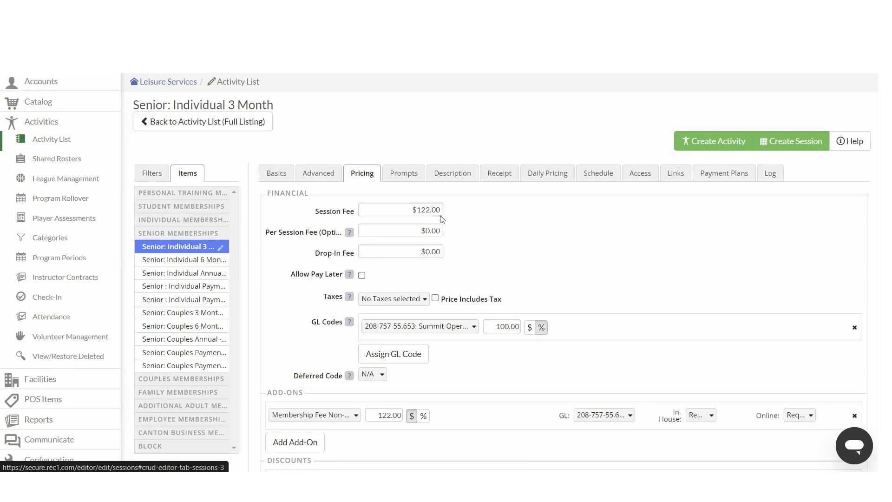
Step: Browse the session's Prompts, Description, Receipt, Daily Pricing and Schedule settings
click(406, 176)
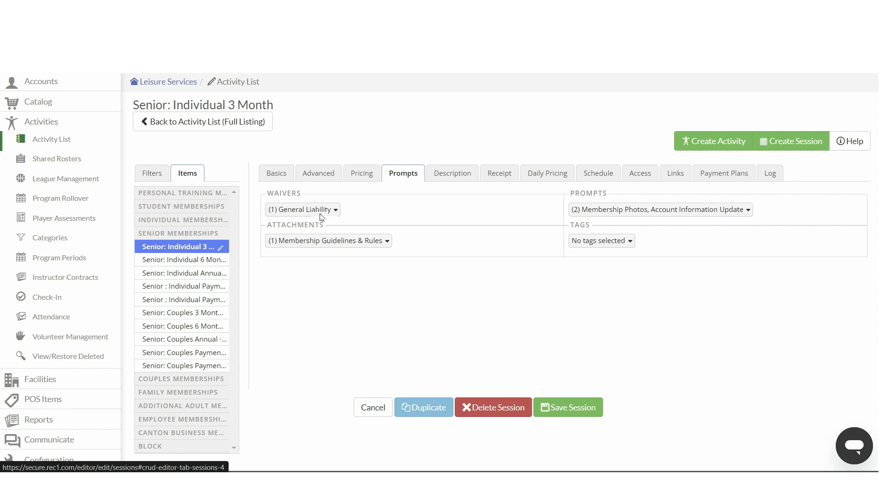
click(460, 175)
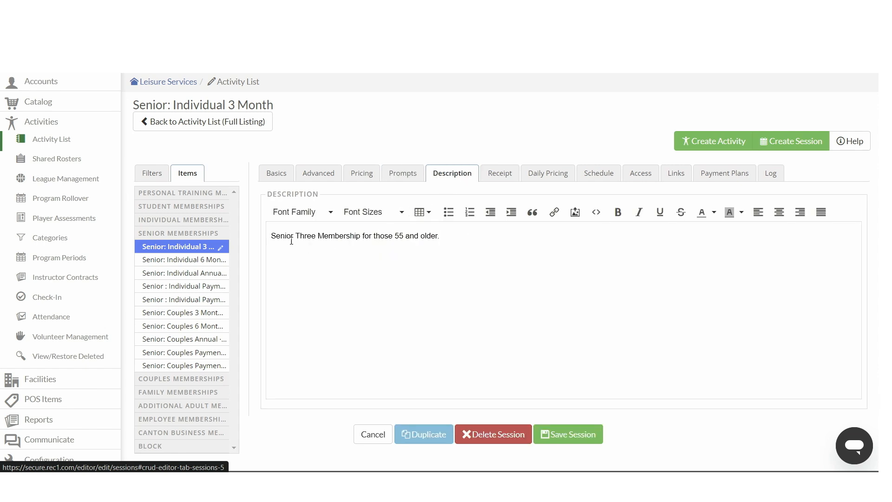
click(501, 179)
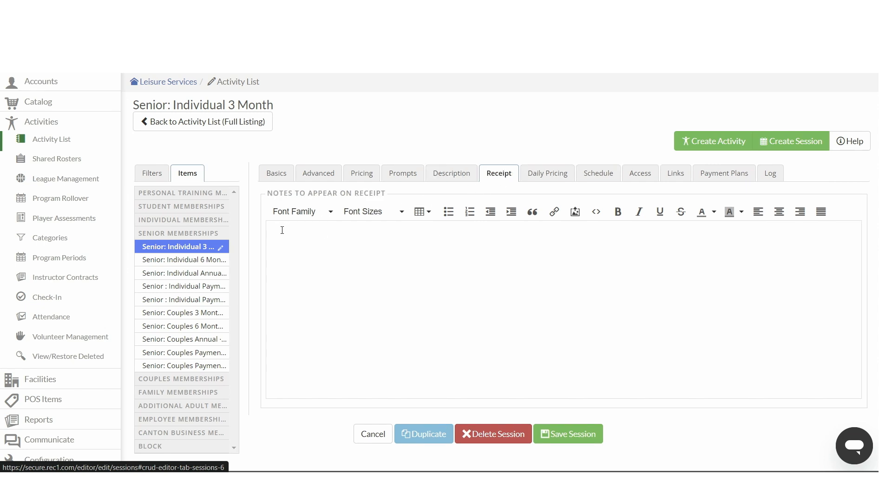
click(545, 179)
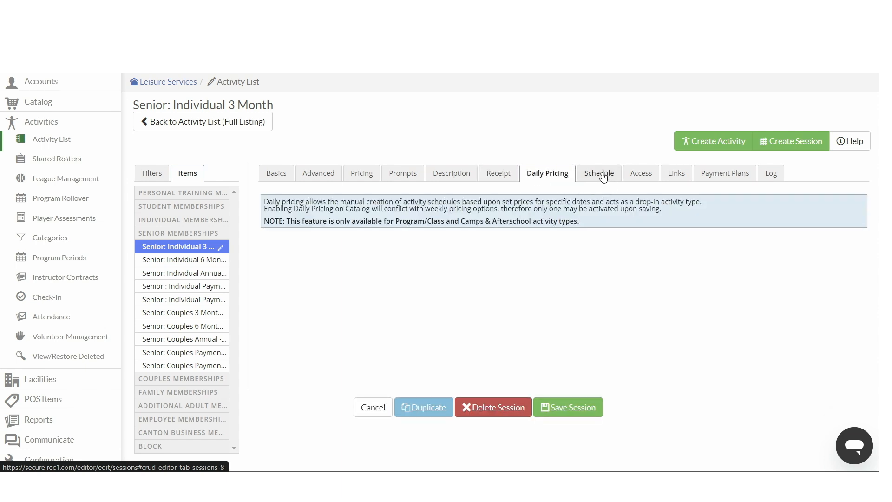
click(594, 174)
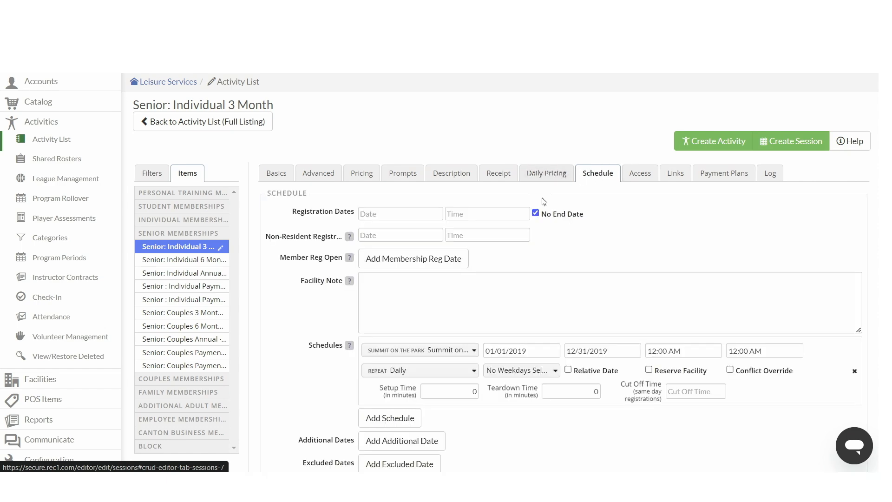
scroll(300, 261, down, 2)
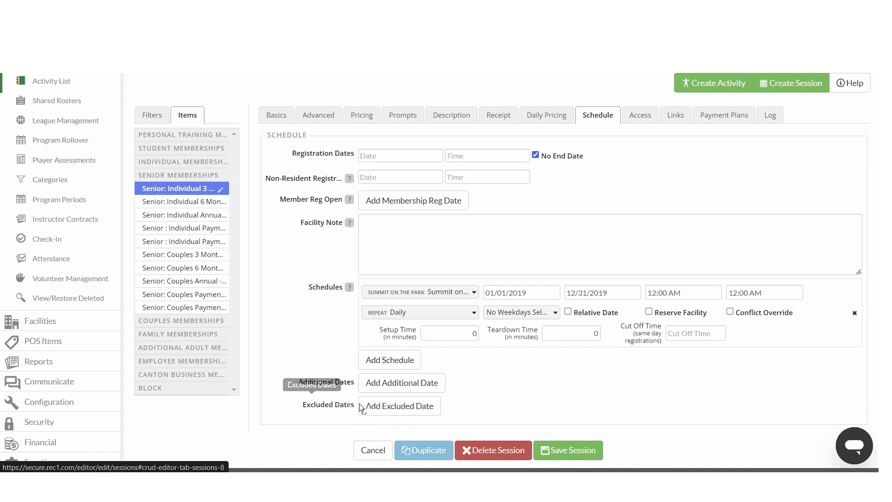
Step: Review the session's Access settings, adding an admin item row and removing it again
click(640, 120)
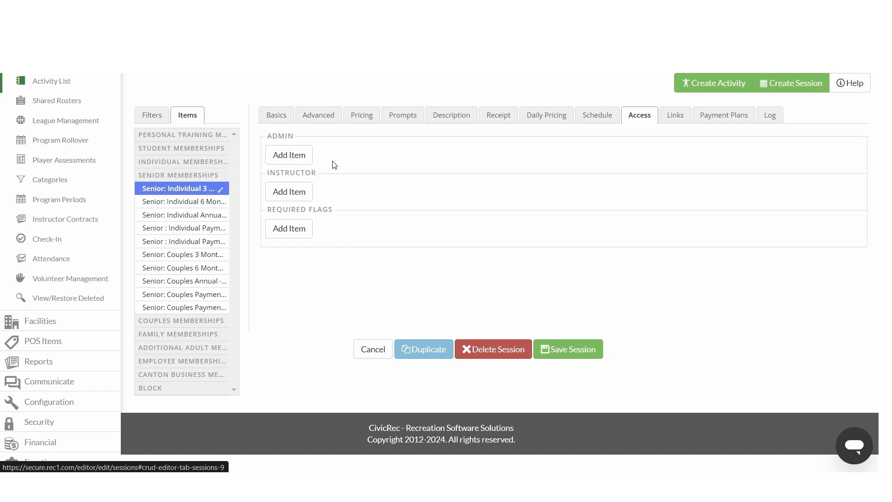
click(285, 156)
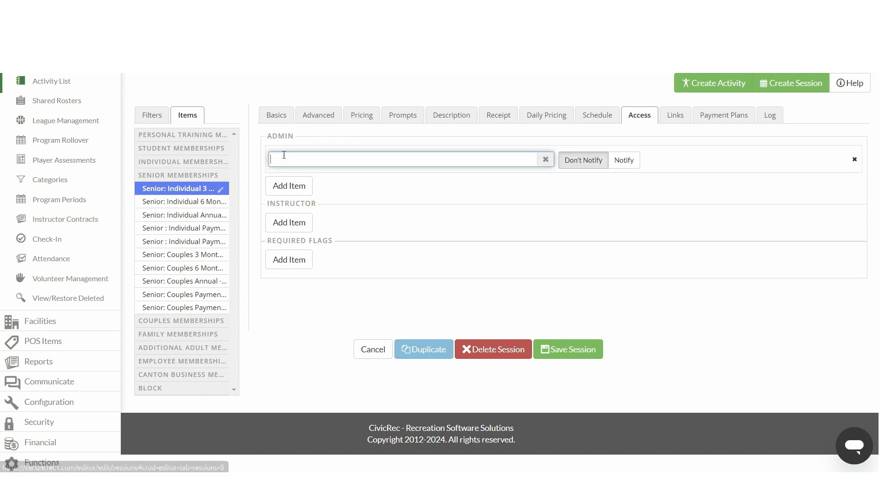
click(854, 160)
Step: Review the session's Links, Payment Plans and action Log settings
click(678, 120)
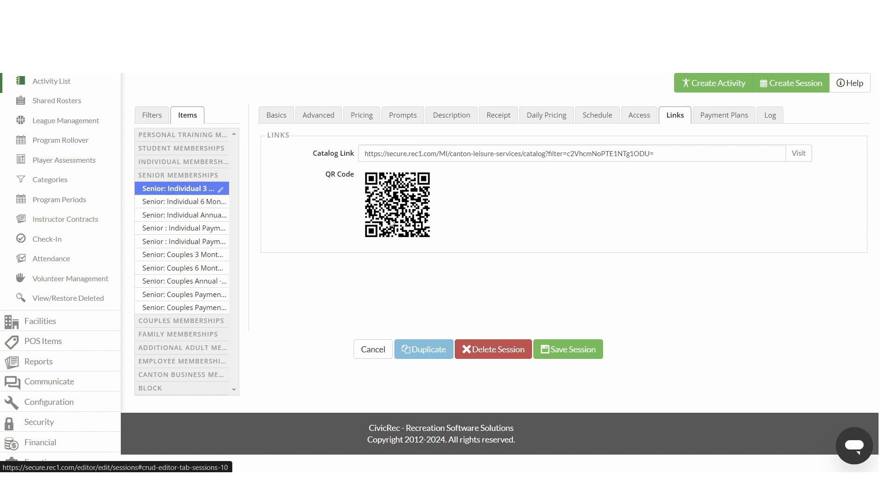
click(726, 122)
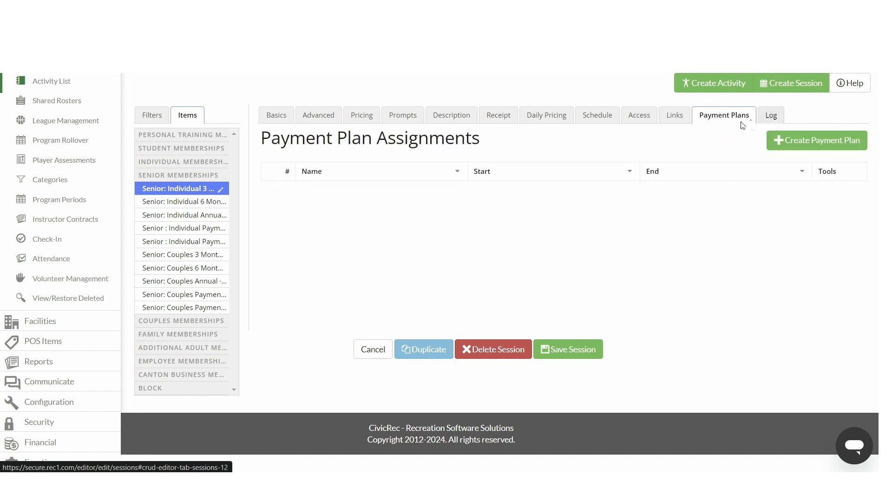
click(767, 119)
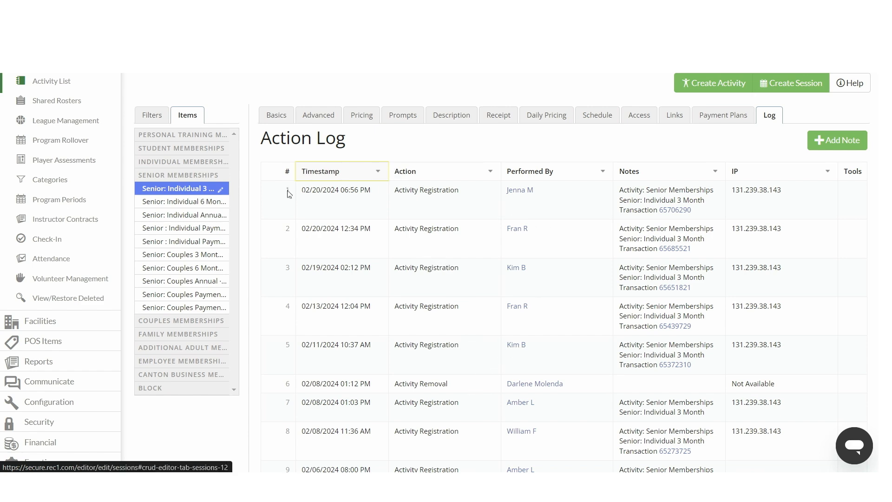
scroll(288, 192, up, 3)
scroll(306, 205, down, 1)
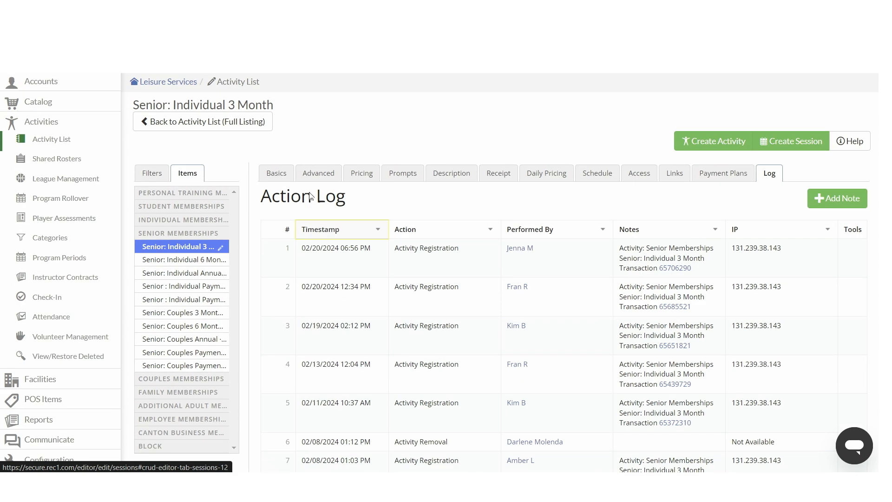
Step: Switch back and forth between the session's Basics and Advanced settings
click(276, 174)
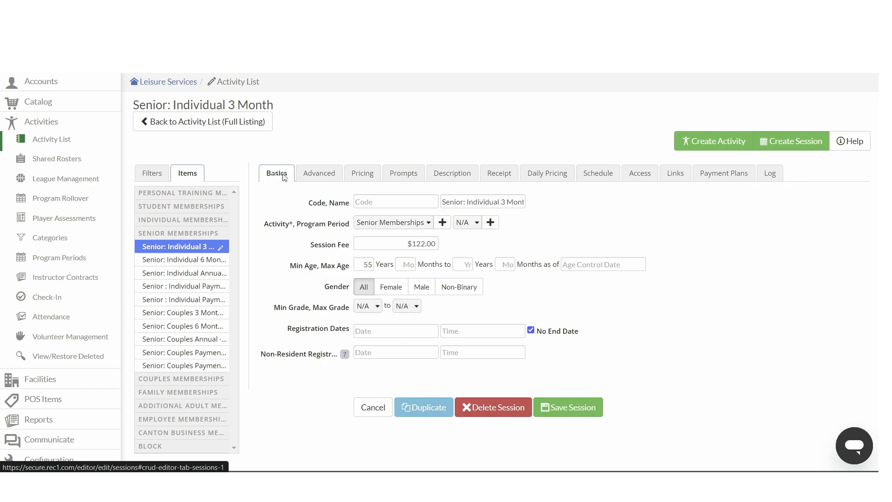
click(323, 176)
click(275, 174)
click(322, 179)
click(279, 177)
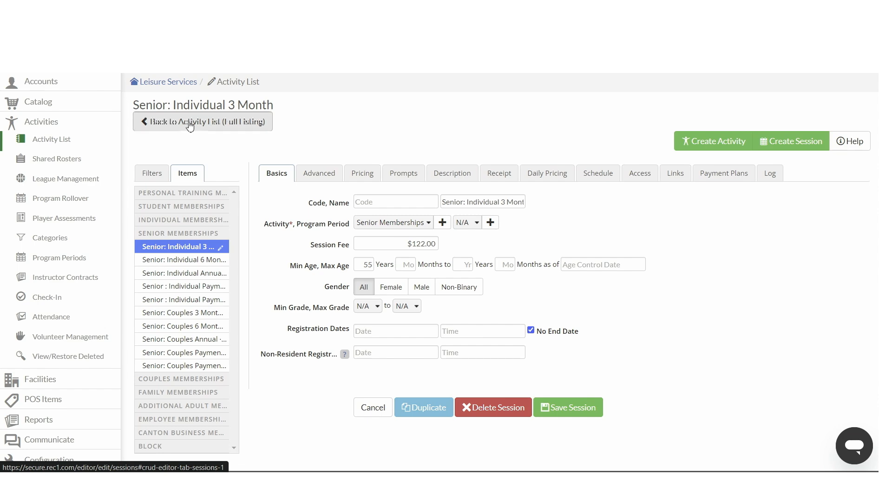
Step: Return to the activity list and briefly open the new-session form before going back
click(171, 123)
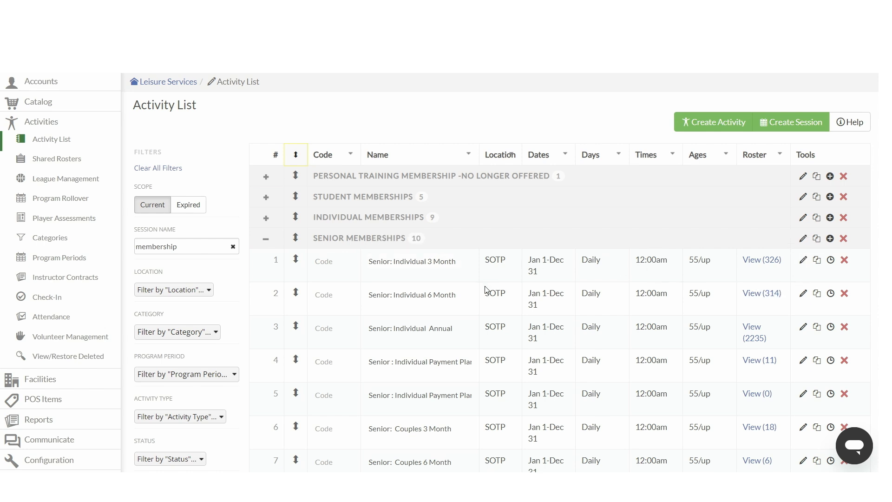
click(791, 124)
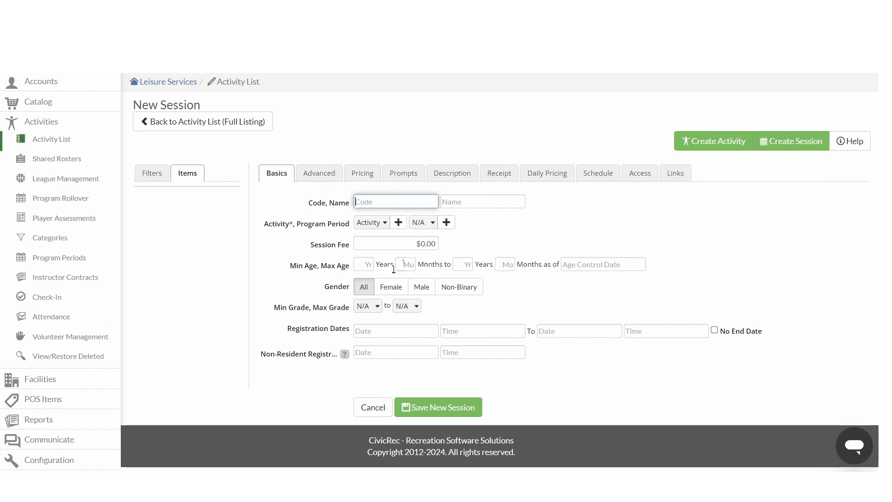
click(239, 128)
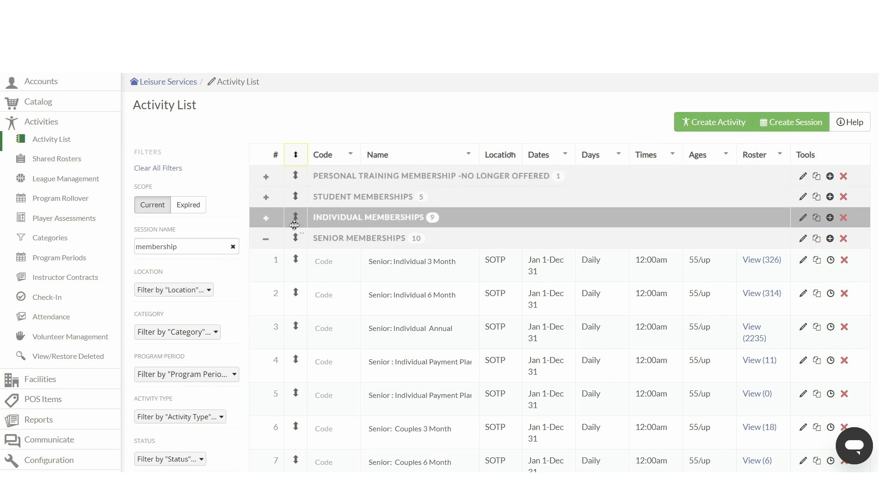
Step: Collapse Senior Memberships and expand then collapse Student Memberships in the activity list
click(267, 240)
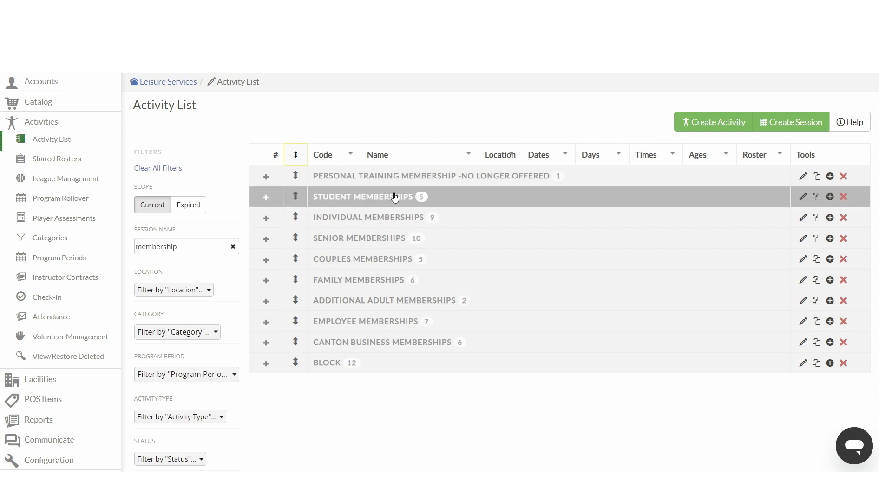
click(265, 197)
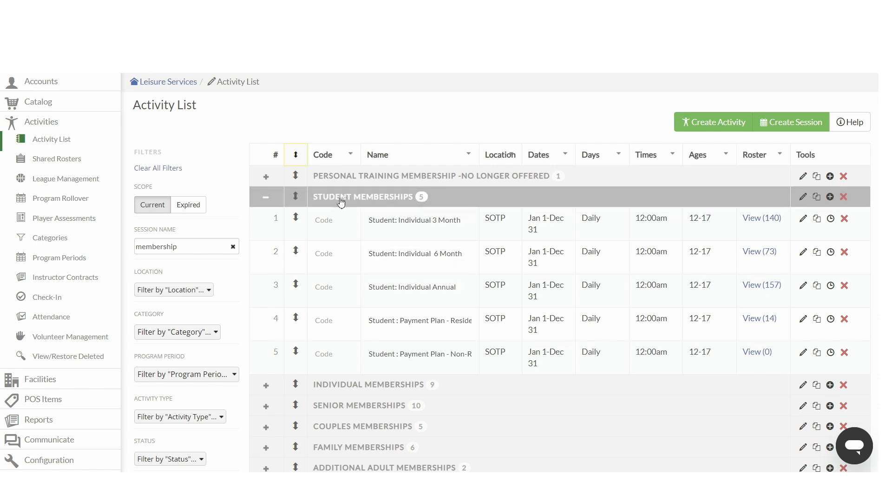
click(266, 197)
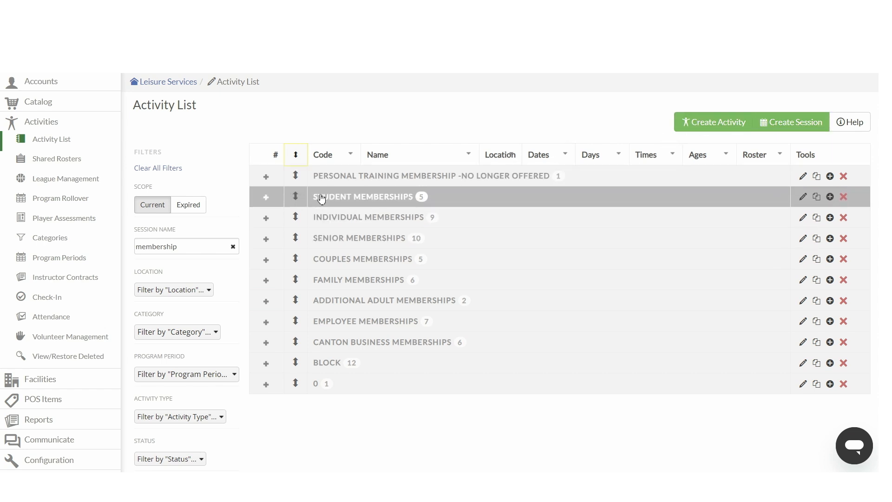
scroll(215, 212, up, 2)
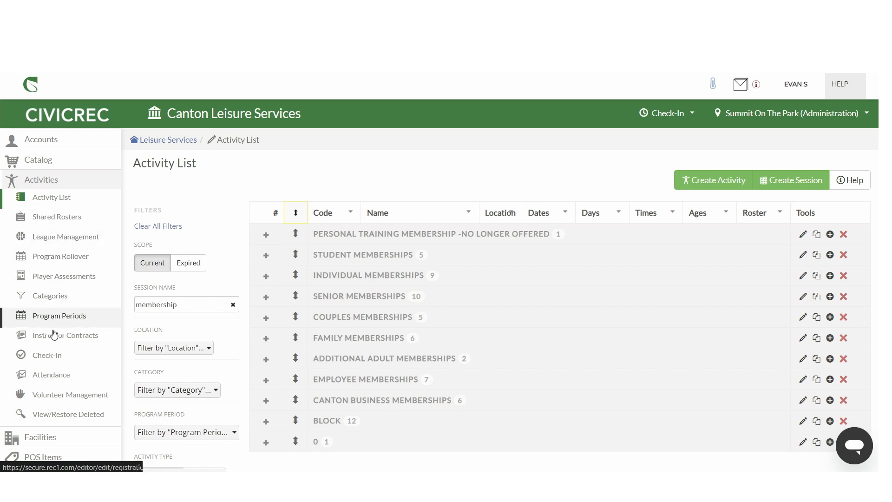
scroll(63, 413, down, 1)
scroll(65, 402, down, 1)
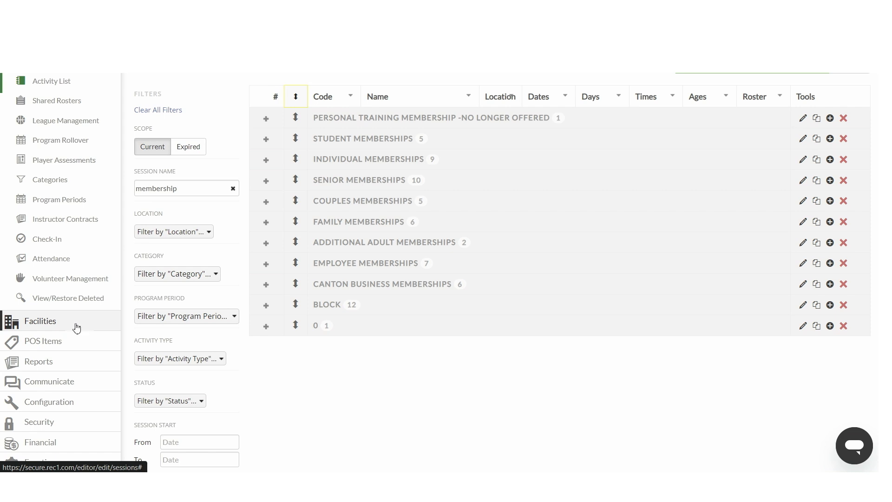
Step: Open the Facility Permit Editor and browse the facility tree under Administration Building and Canton Park System
click(77, 325)
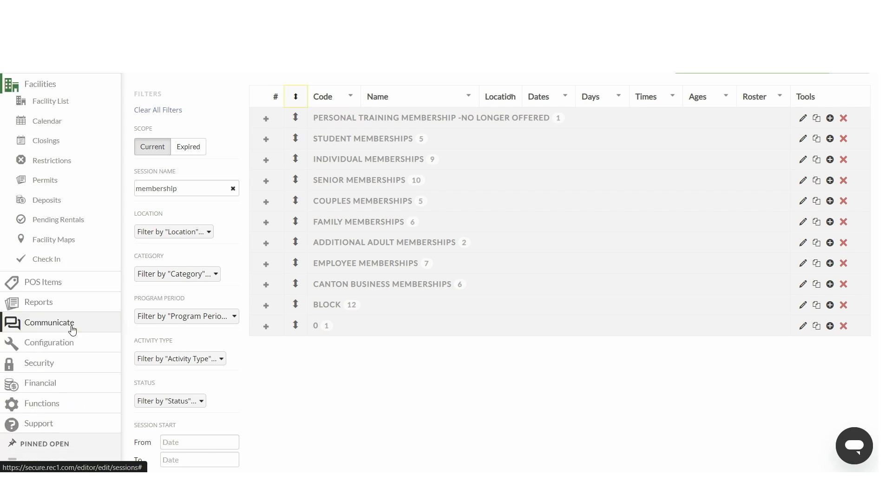
click(55, 186)
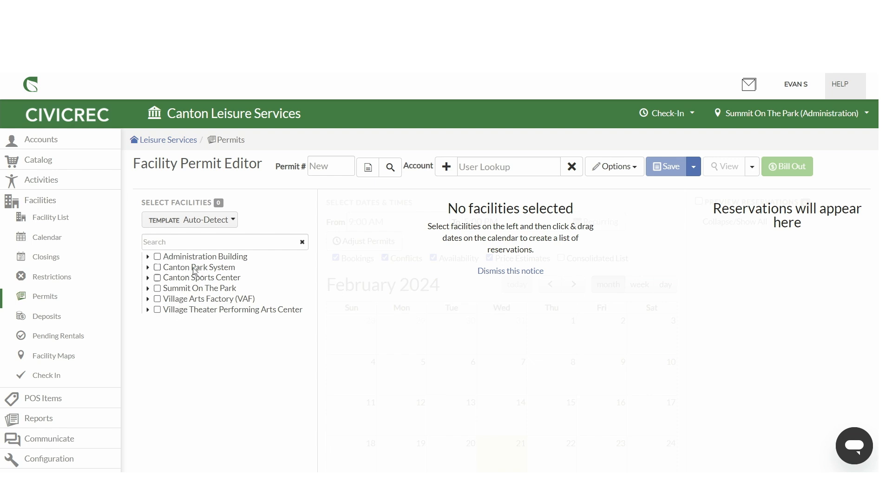
click(147, 257)
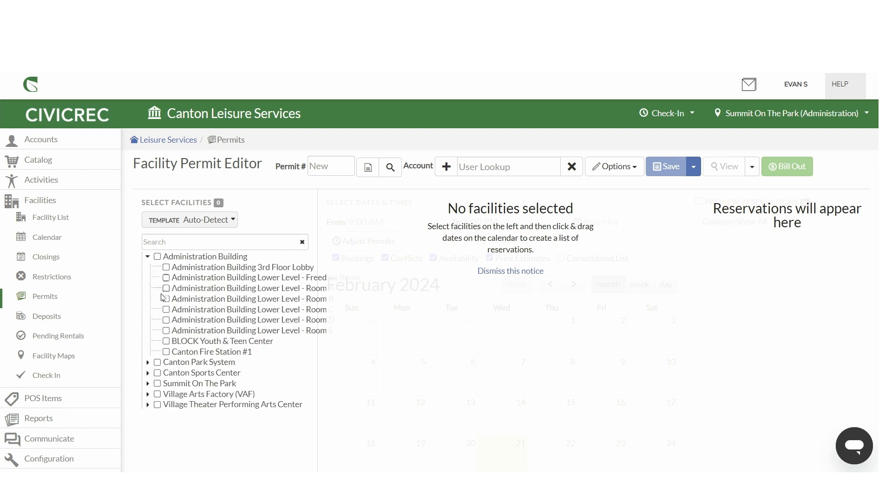
click(148, 362)
scroll(148, 364, down, 3)
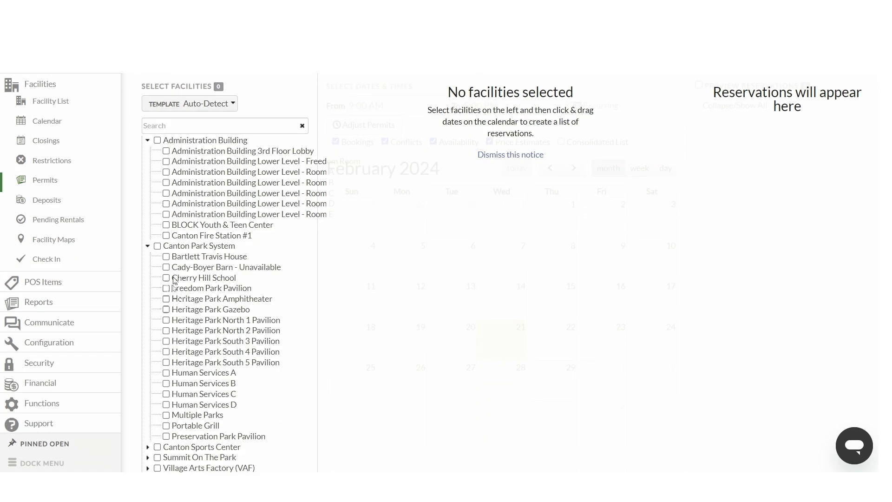
click(148, 246)
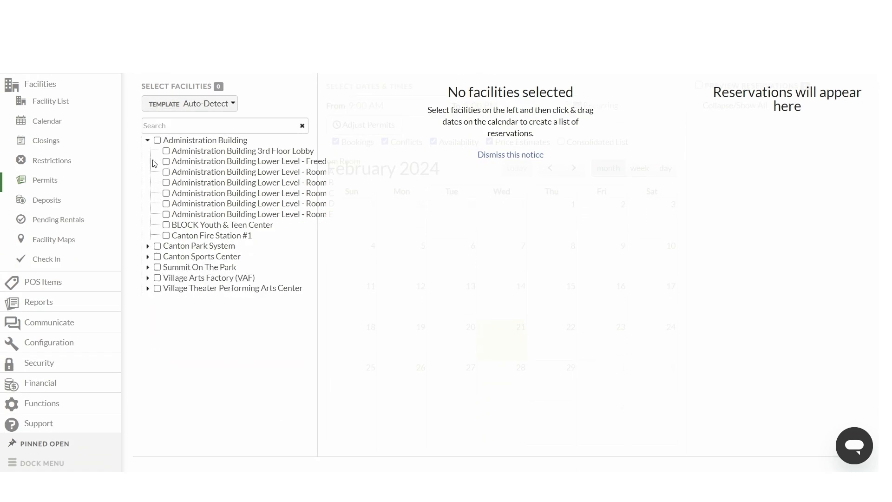
click(148, 140)
scroll(152, 141, up, 3)
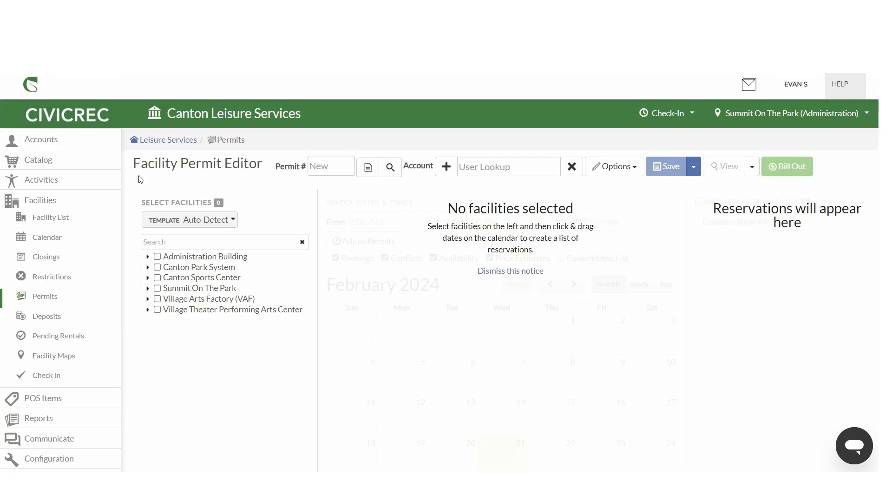
Step: Filter the facilities by 'arts' and select the Arts II Room at Summit On The Park
click(167, 242)
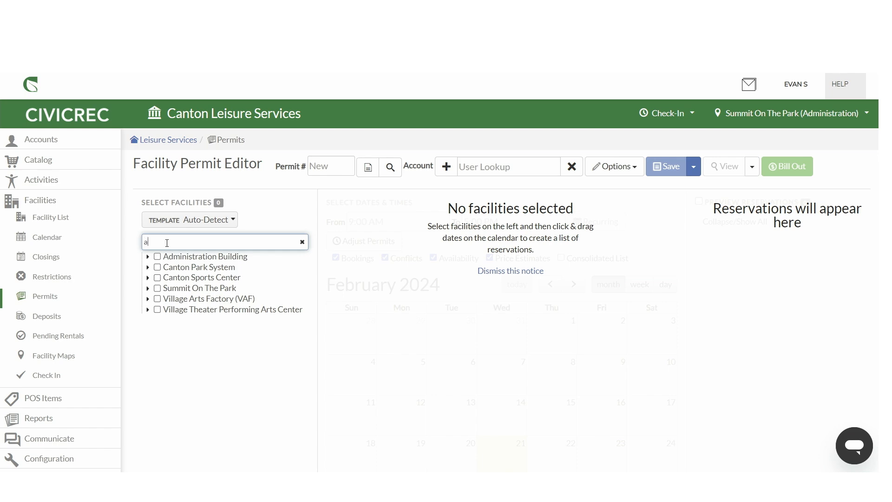
text(rts)
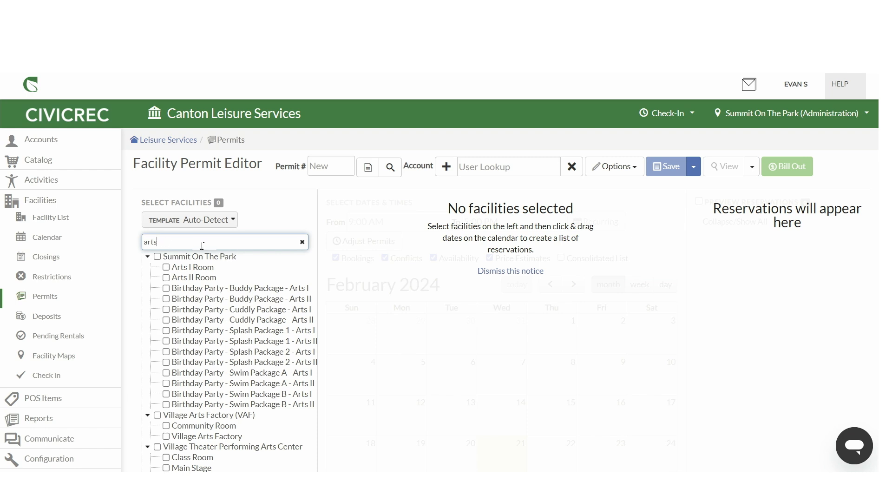
click(166, 277)
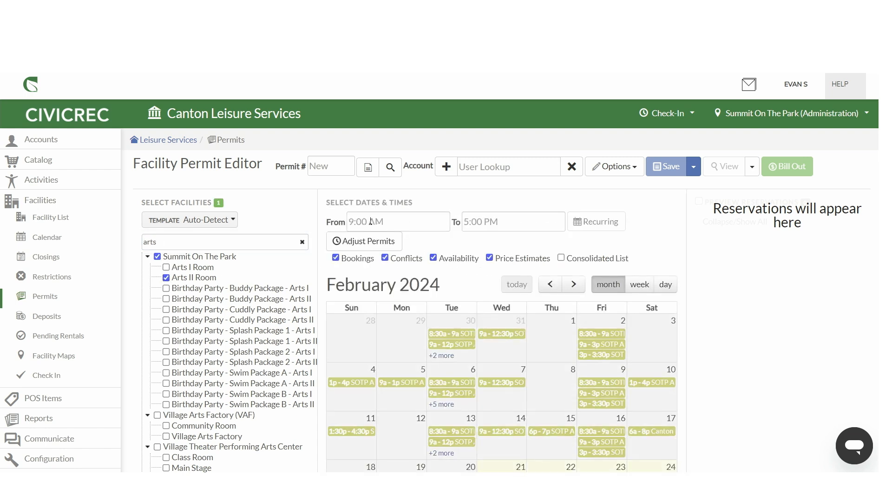
scroll(739, 312, down, 3)
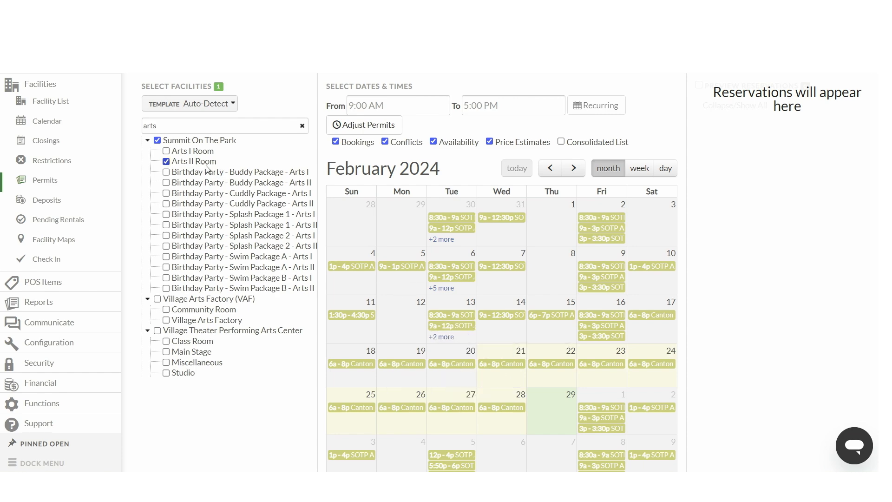
scroll(264, 274, up, 3)
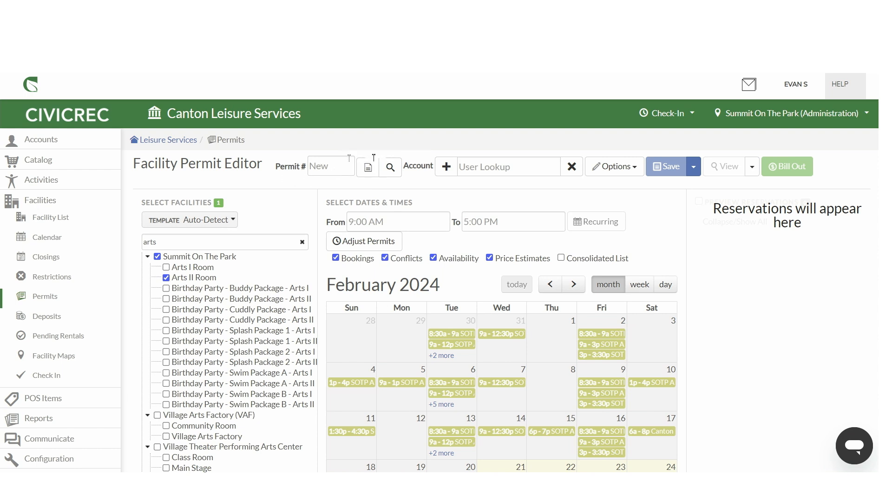
Step: Look up the staff member's account by name and assign it to the permit
click(487, 166)
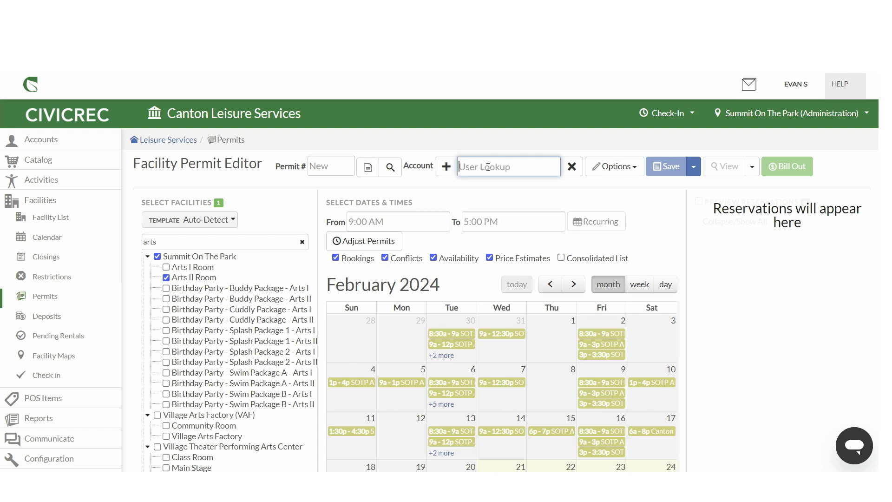
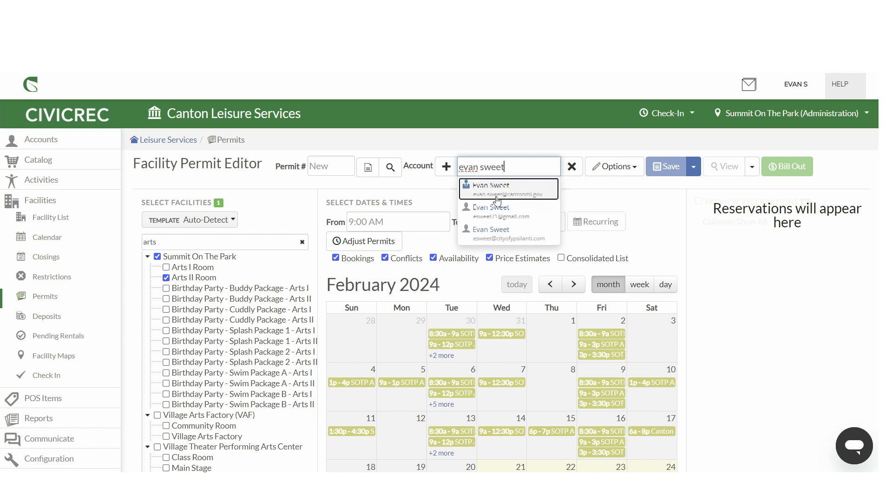
click(497, 190)
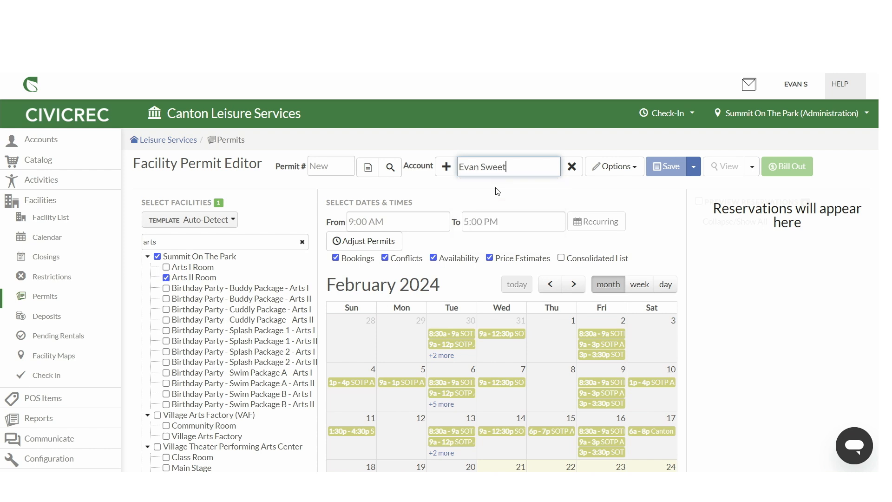
Step: Open the permit options and set the event title to Staff Meeting
click(604, 169)
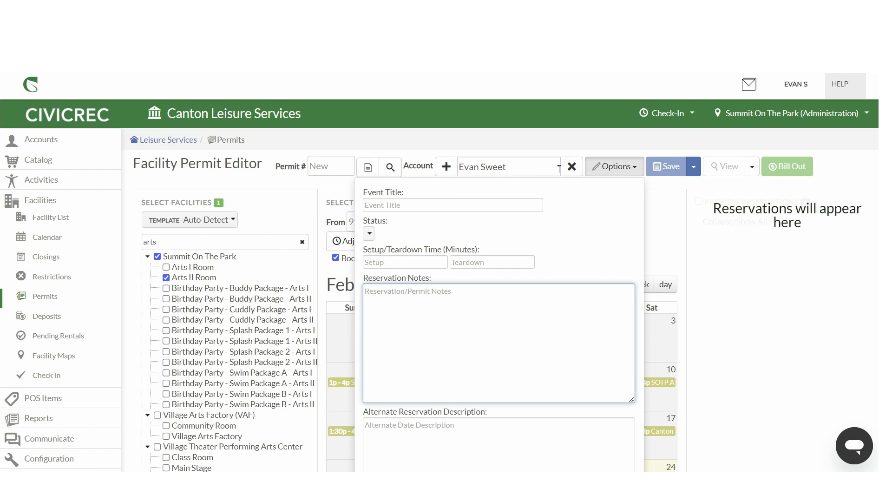
click(466, 202)
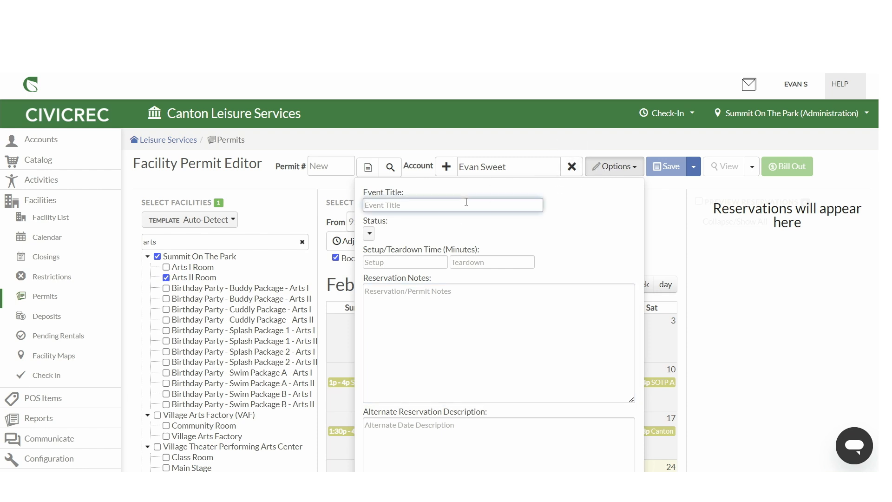
text(Staff Meeting)
click(383, 293)
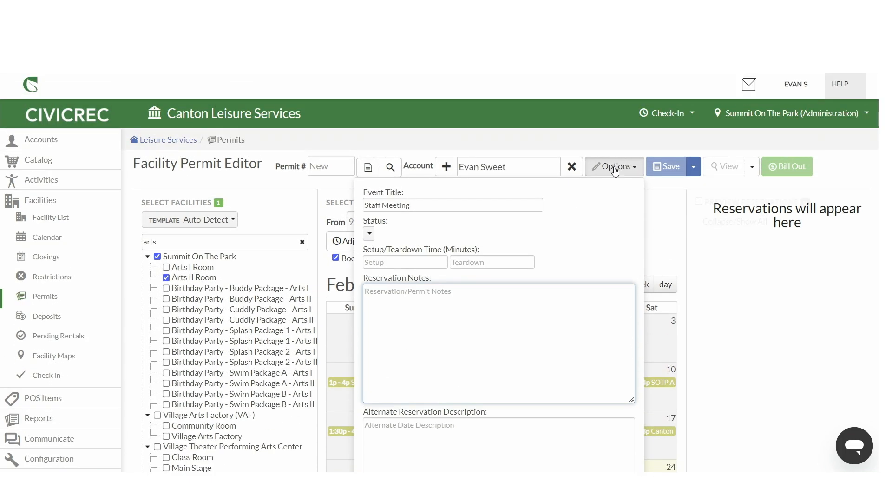
click(613, 169)
click(604, 173)
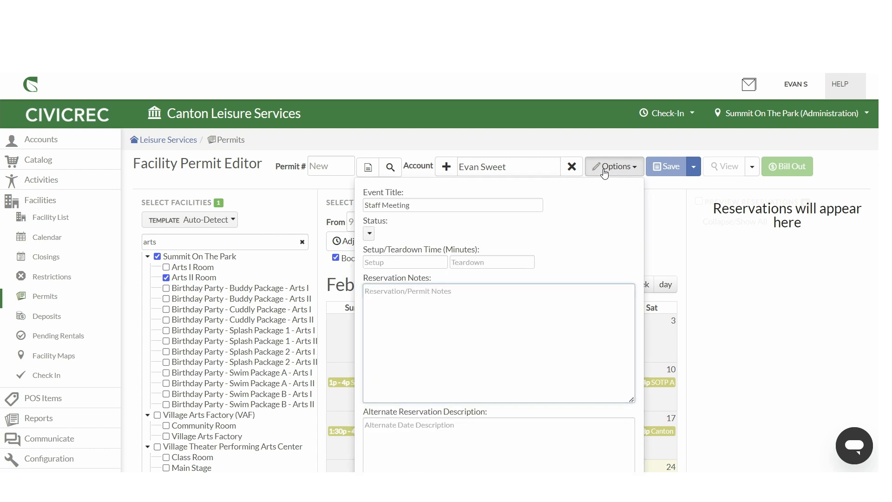
click(604, 173)
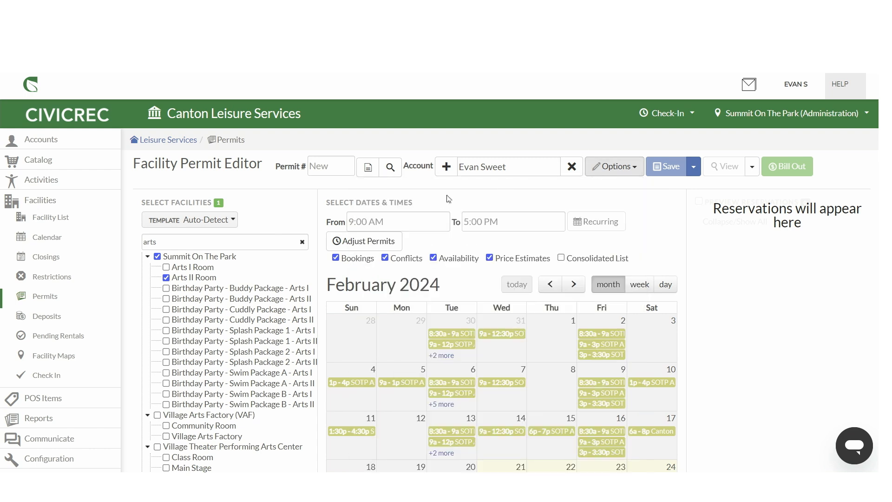
Step: Set the reservation time from 1:00 PM to 2:00 PM
click(389, 223)
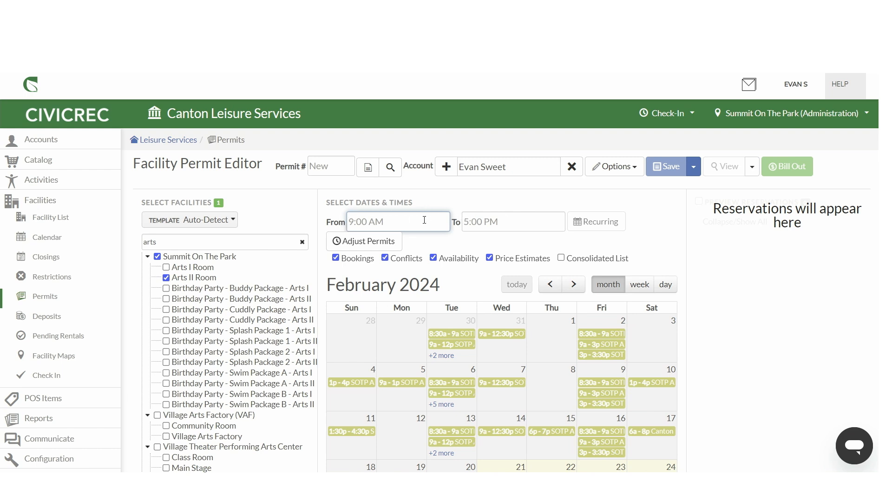
text(1p)
key(Tab)
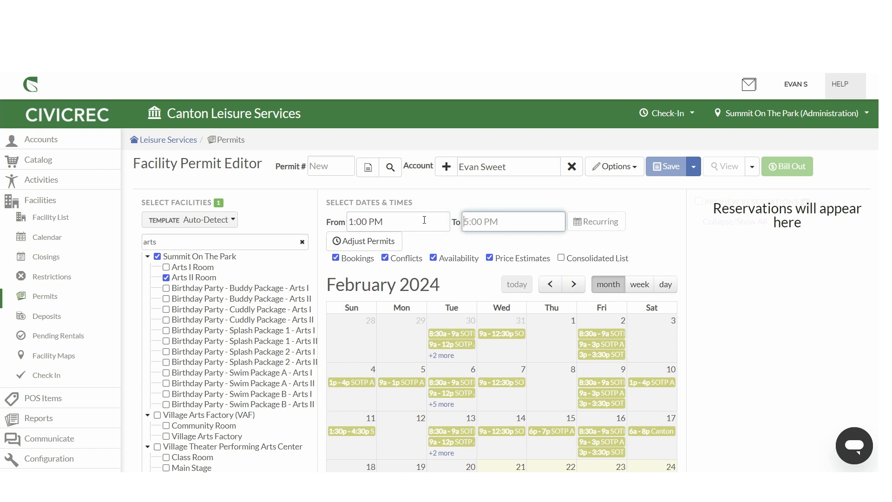
text(2p)
click(454, 238)
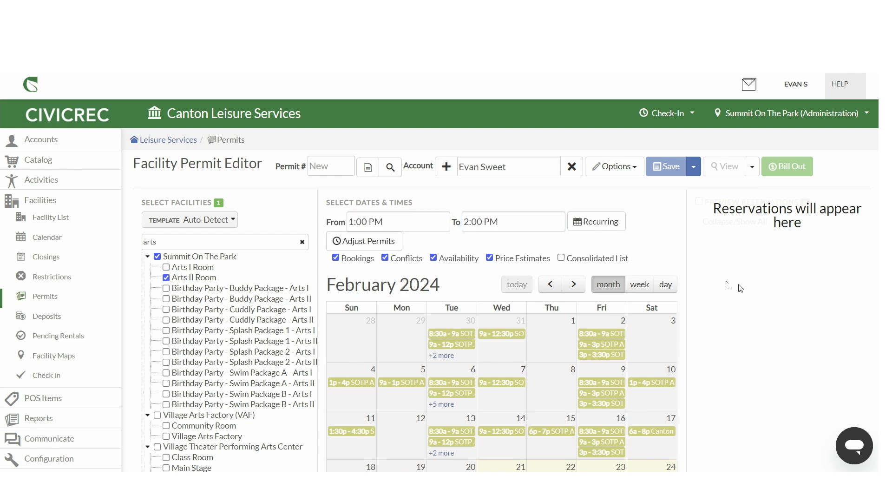
Step: Switch the calendar to March 2024 and add a reservation for the Arts II Room on Wednesday, March 6
scroll(743, 288, down, 3)
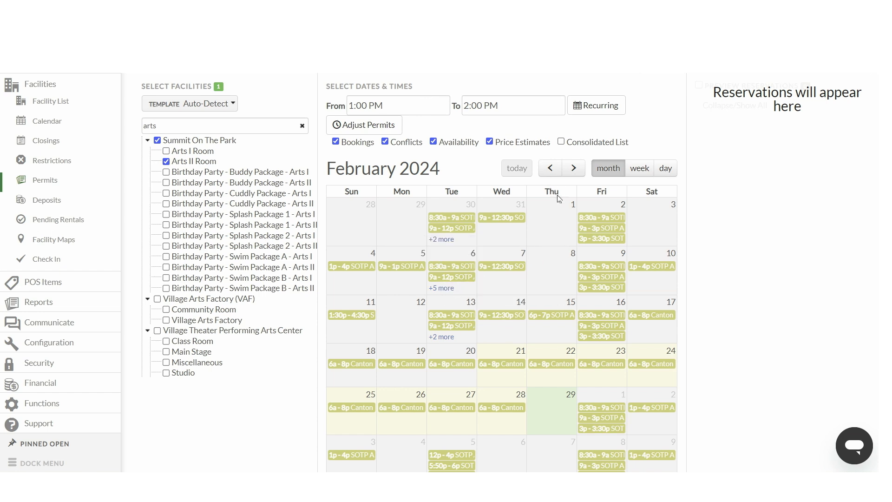
click(575, 169)
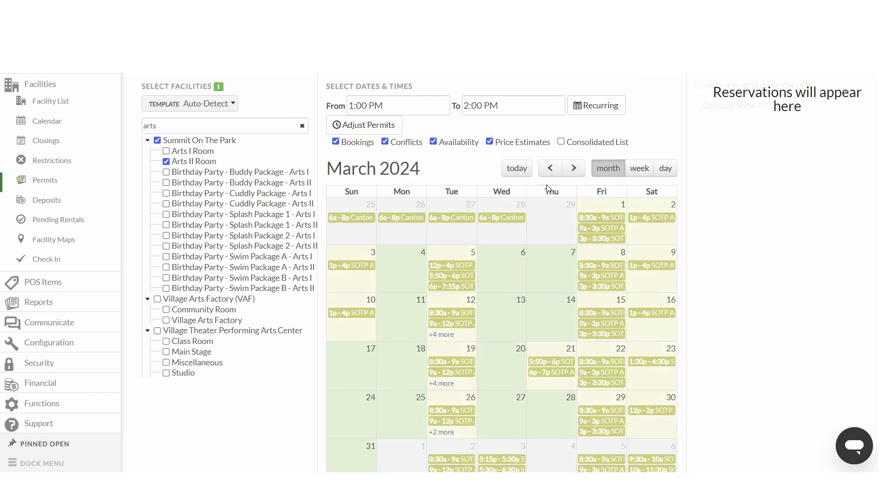
mouse_move(613, 214)
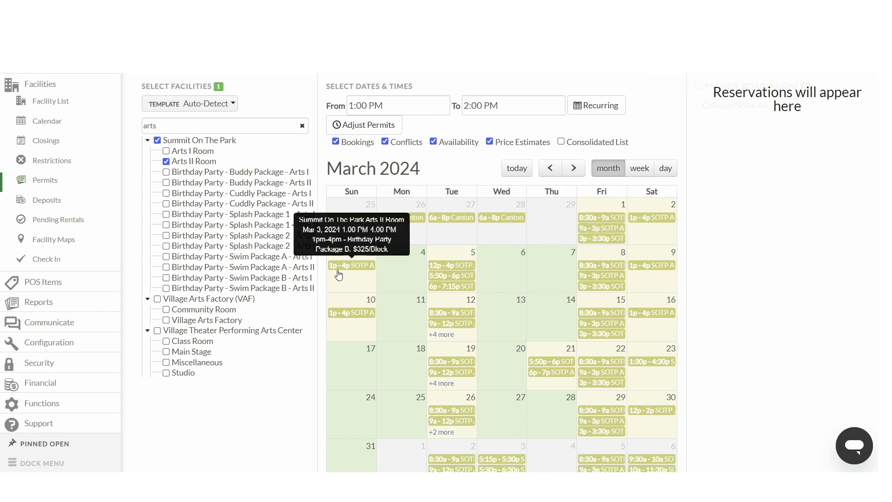
mouse_move(344, 270)
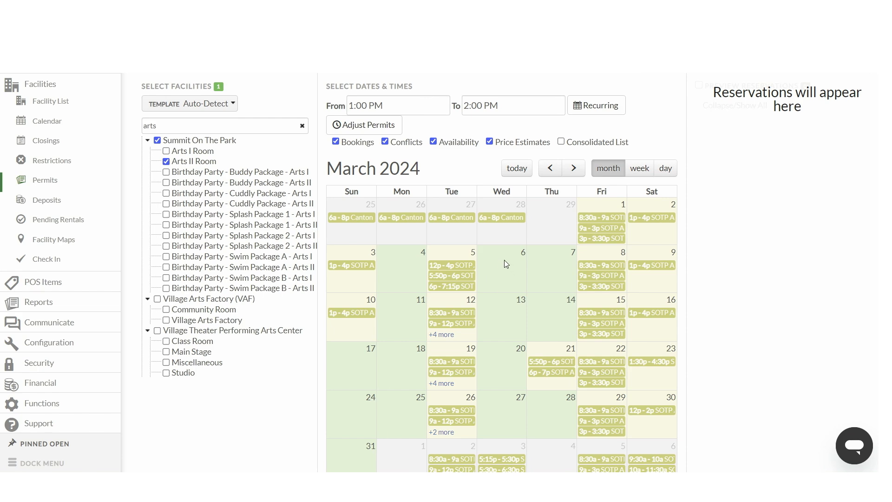
scroll(434, 235, up, 3)
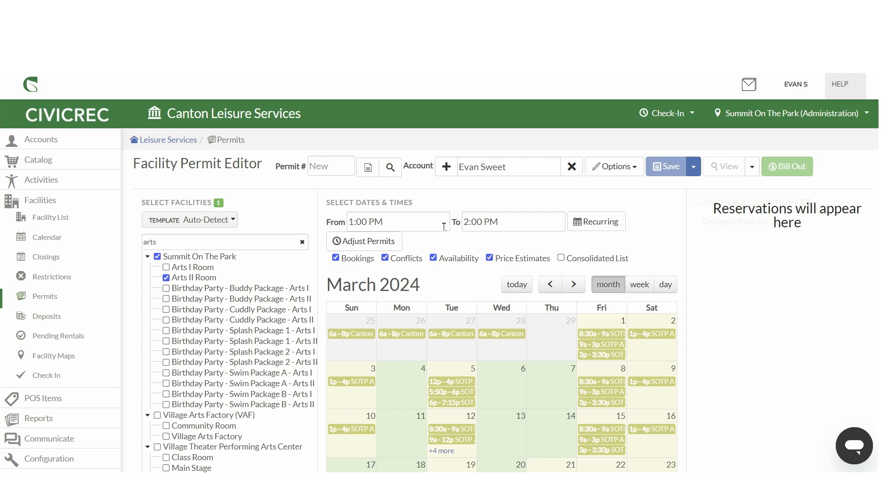
scroll(500, 320, down, 1)
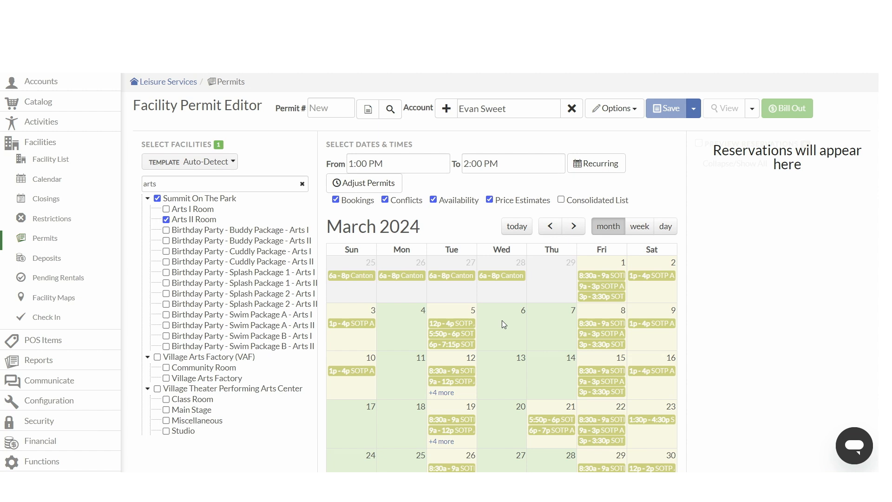
click(502, 321)
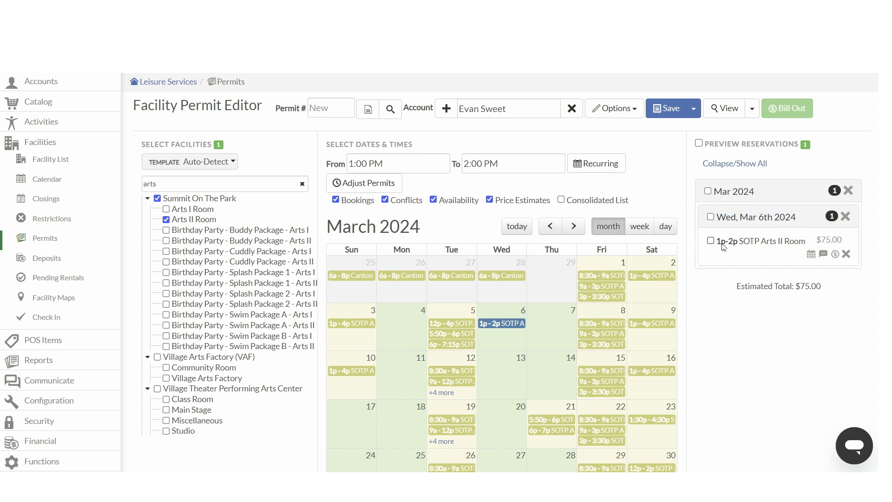
Step: Change the March 6 reservation's rate to Admin (No Charge): $0/Half Hour and apply it
click(835, 255)
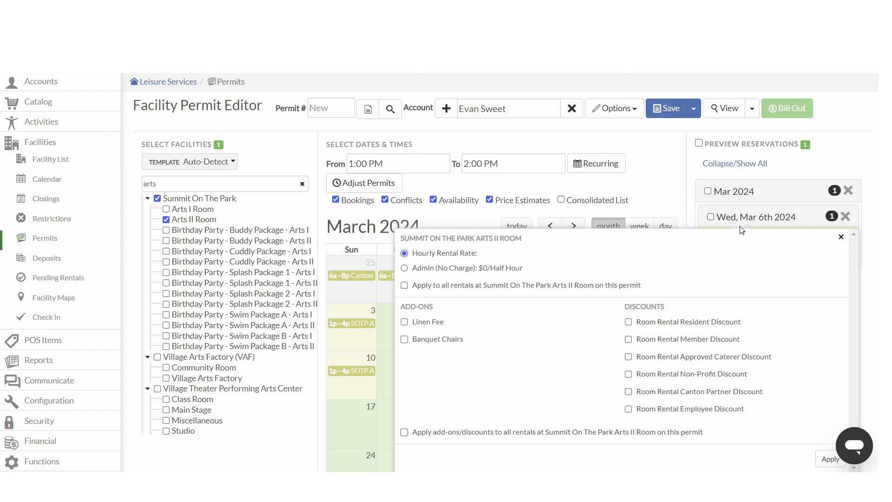
click(840, 237)
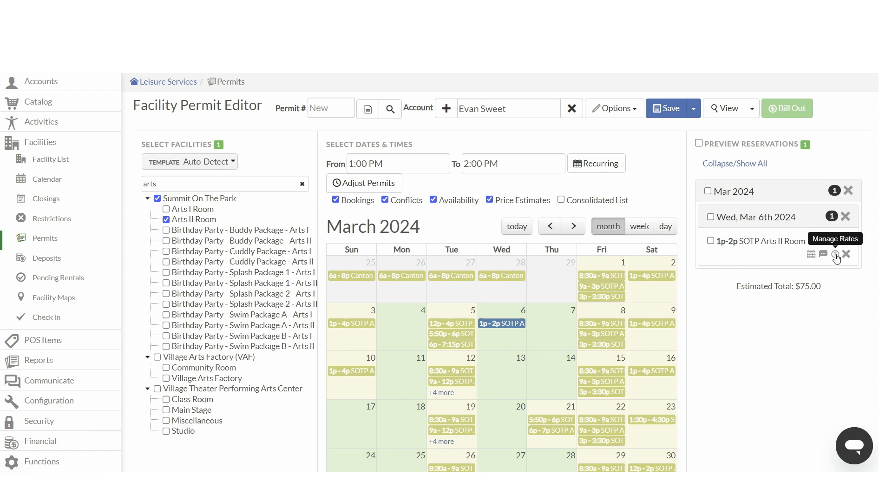
click(835, 254)
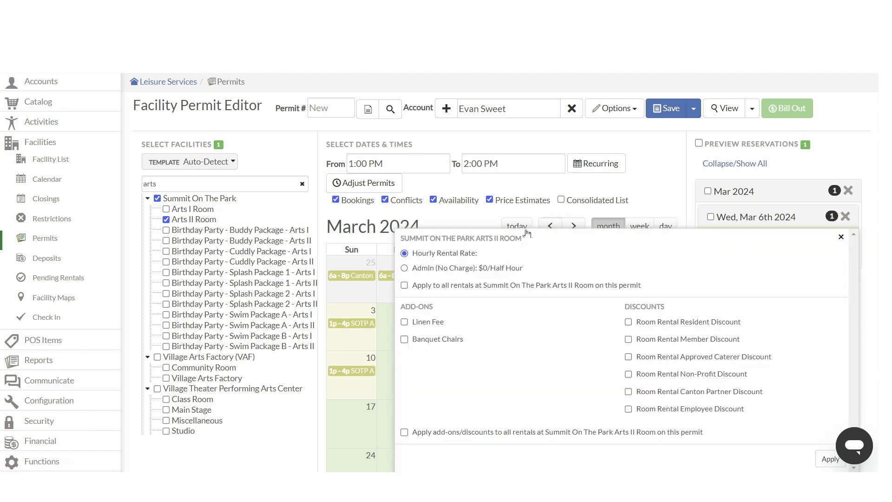
click(404, 269)
click(830, 459)
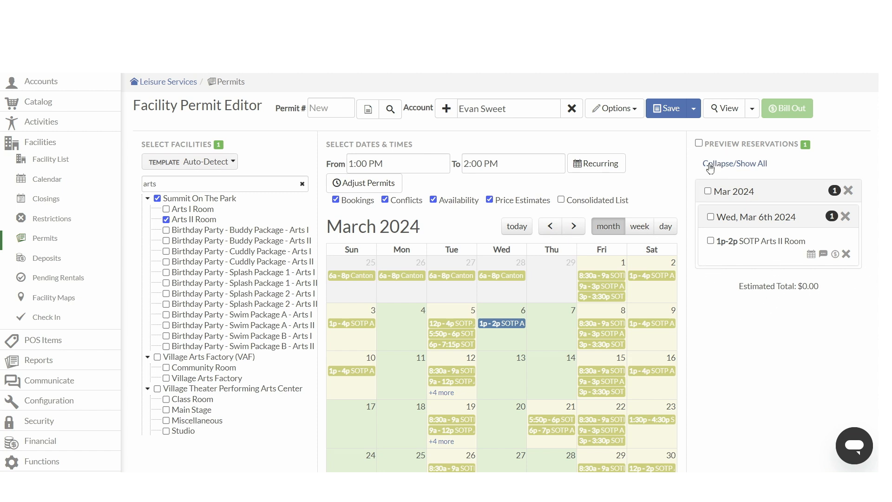
Step: Save the permit, then preview the generated permit document and close it
click(668, 109)
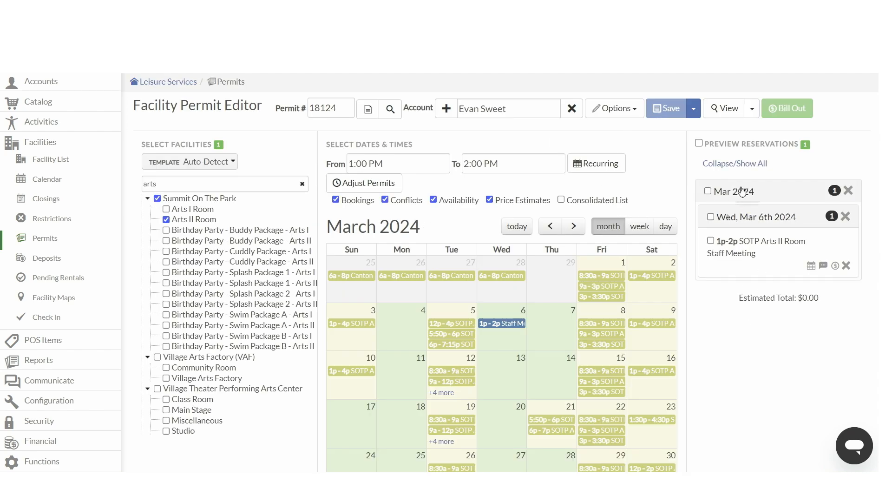
click(725, 112)
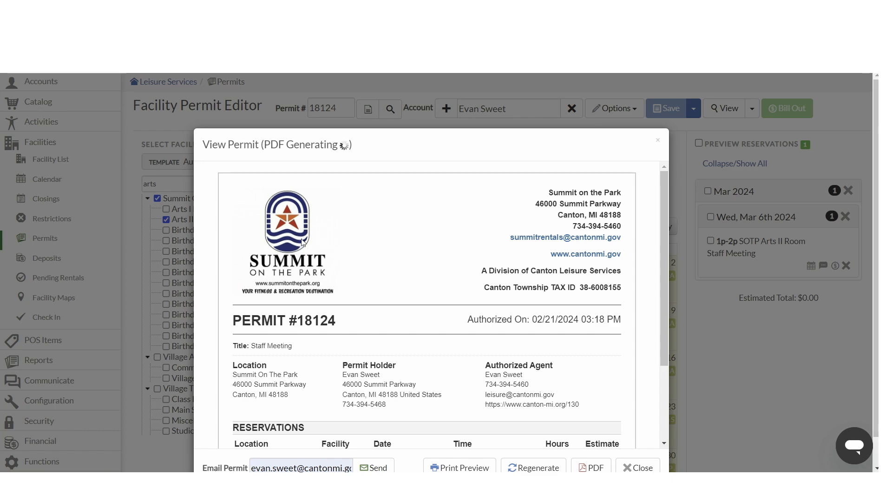
scroll(291, 278, down, 3)
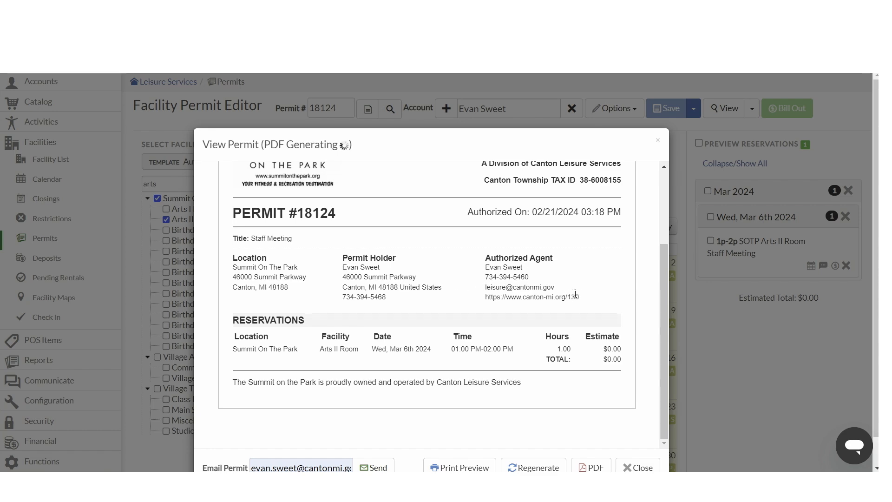
scroll(312, 297, down, 1)
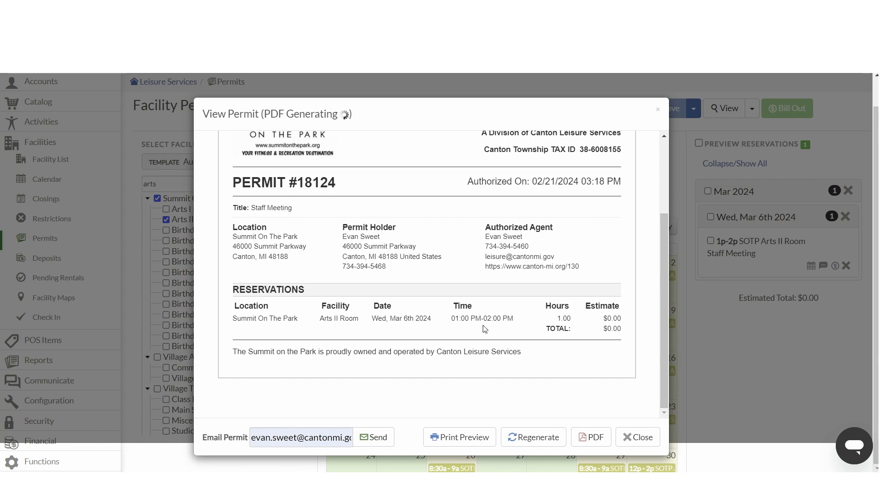
click(640, 437)
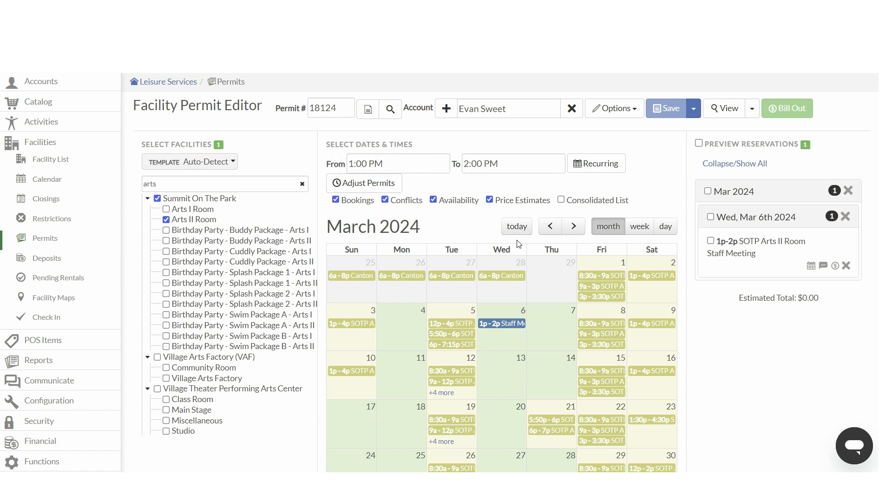
Step: Add further 1–2 PM reservations on Wednesday, March 13 and March 20 and expand the March list
click(497, 367)
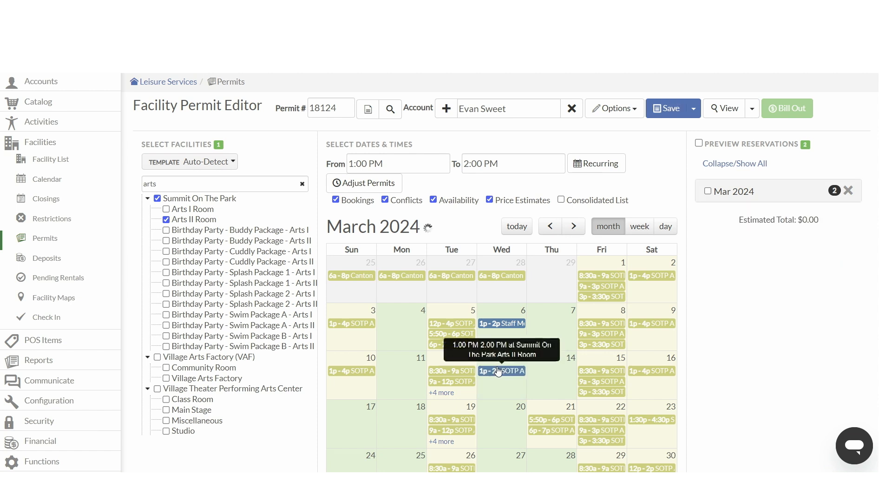
click(492, 413)
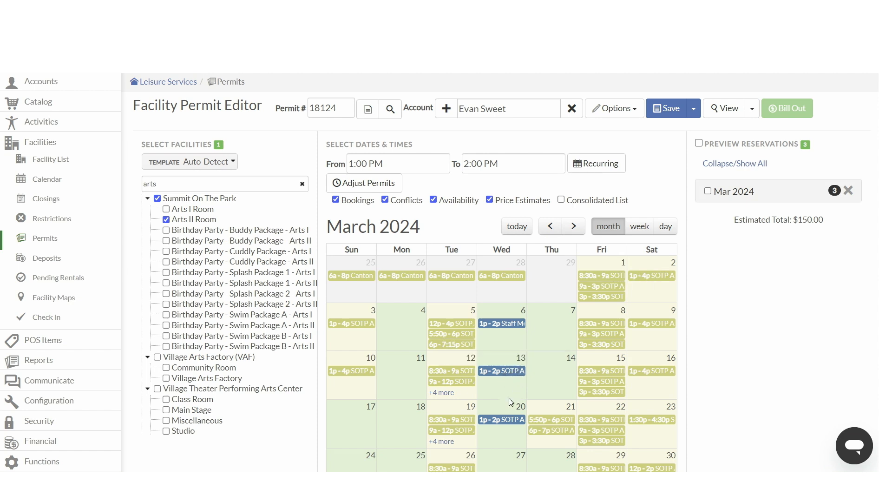
click(728, 191)
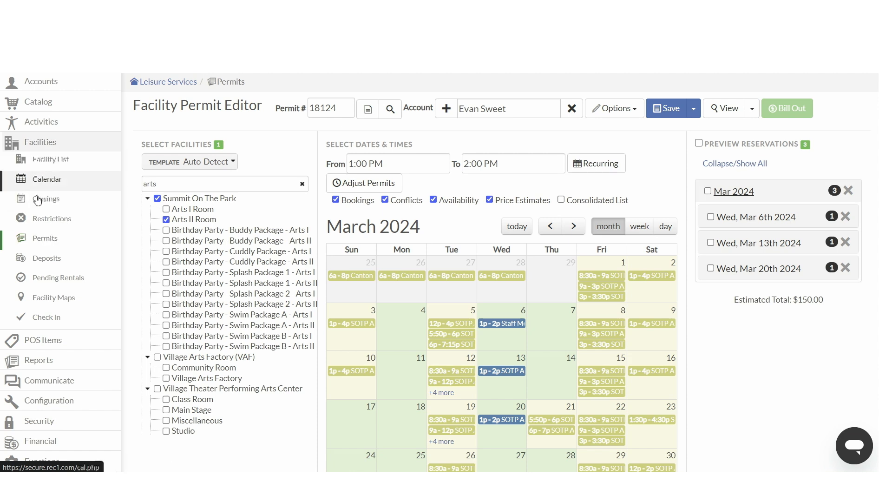
Step: Browse the Birthday Parties catalog category and examine the Birthday Party - Cuddly Package - Arts I listing
click(46, 246)
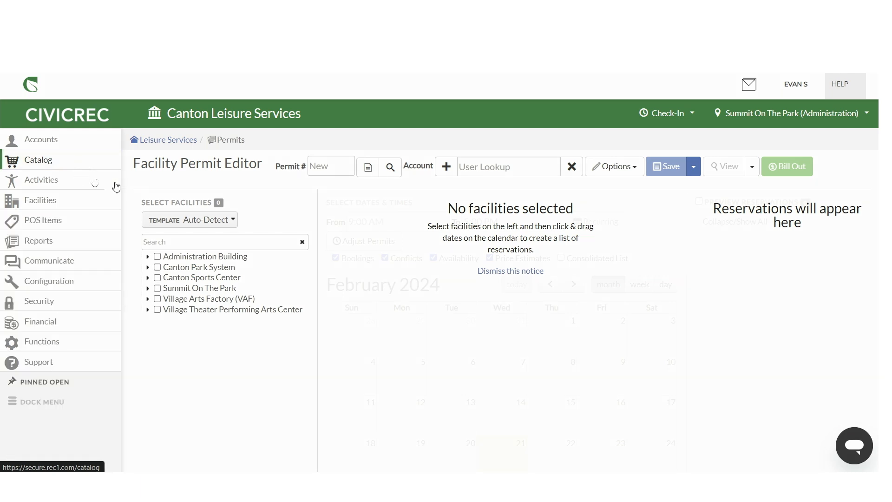
click(81, 171)
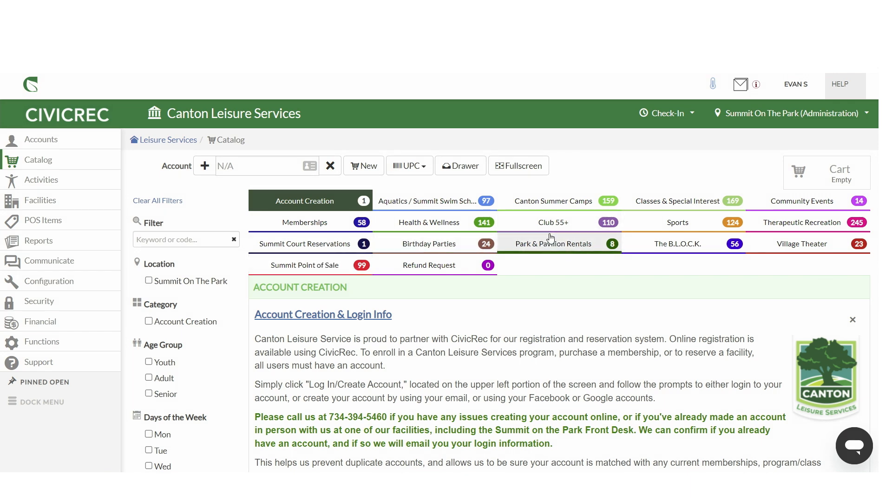
click(441, 244)
scroll(335, 350, down, 2)
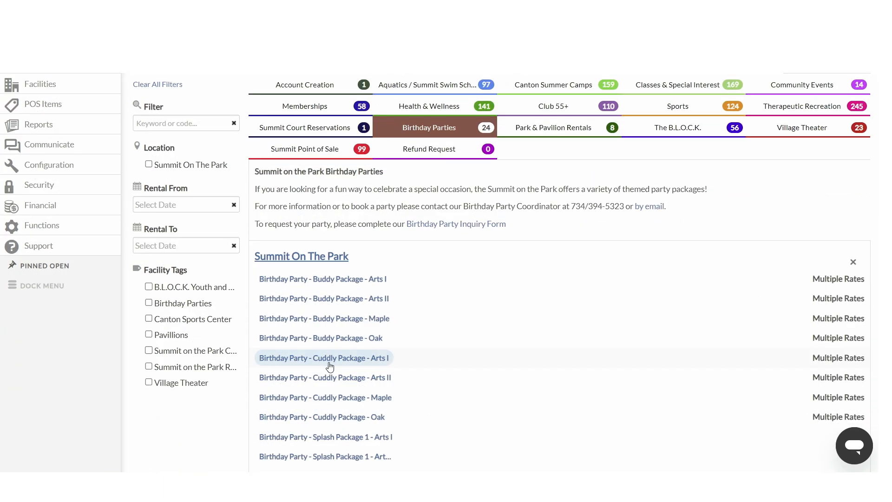
click(331, 357)
scroll(369, 341, down, 3)
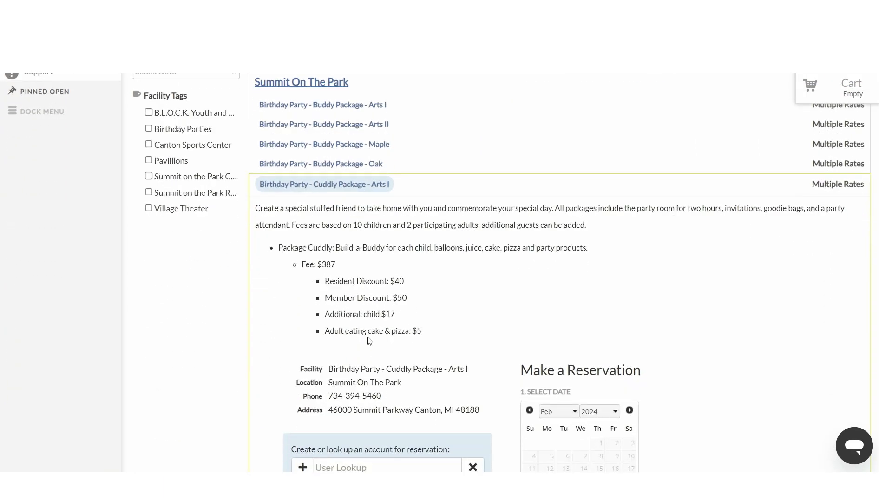
scroll(364, 337, down, 1)
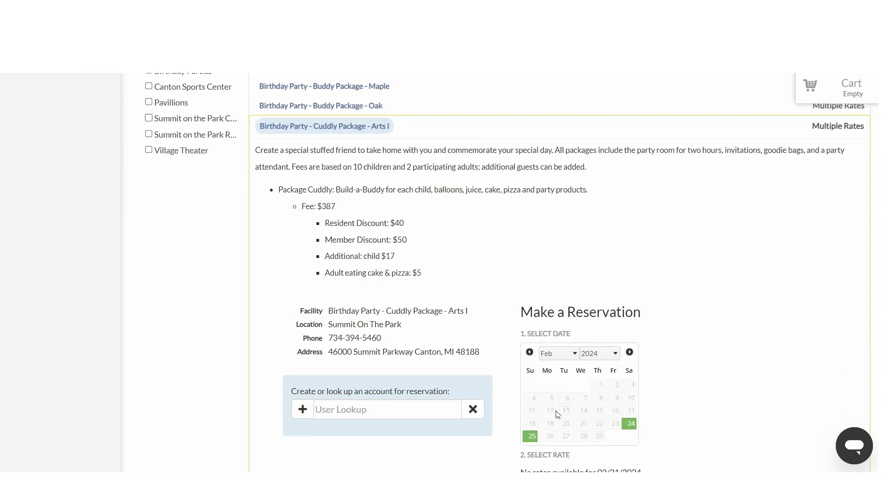
scroll(449, 348, up, 6)
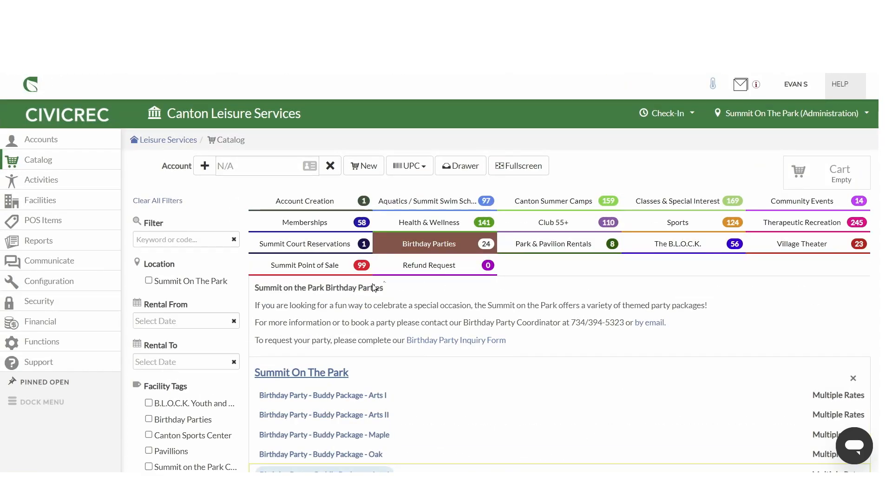
scroll(335, 304, down, 2)
scroll(335, 304, down, 2)
scroll(354, 290, up, 4)
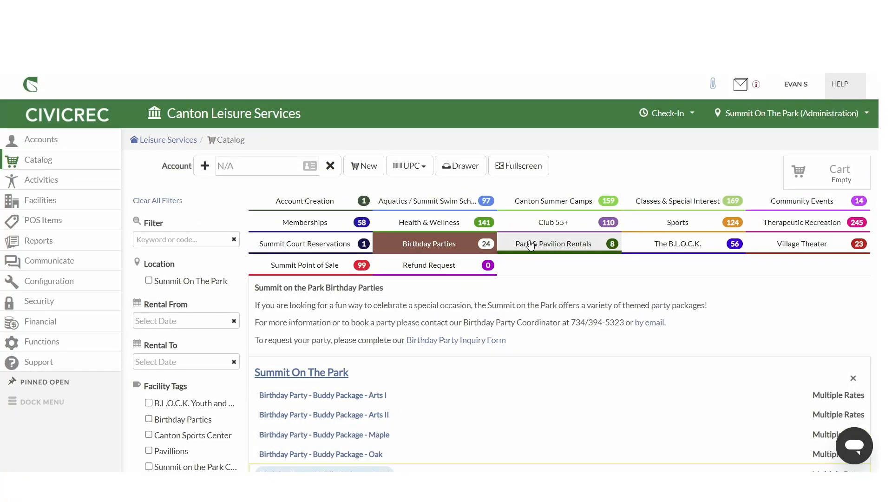
Step: Browse the Park & Pavilion Rentals category and examine the Heritage Park North 1 Pavilion listing
click(533, 245)
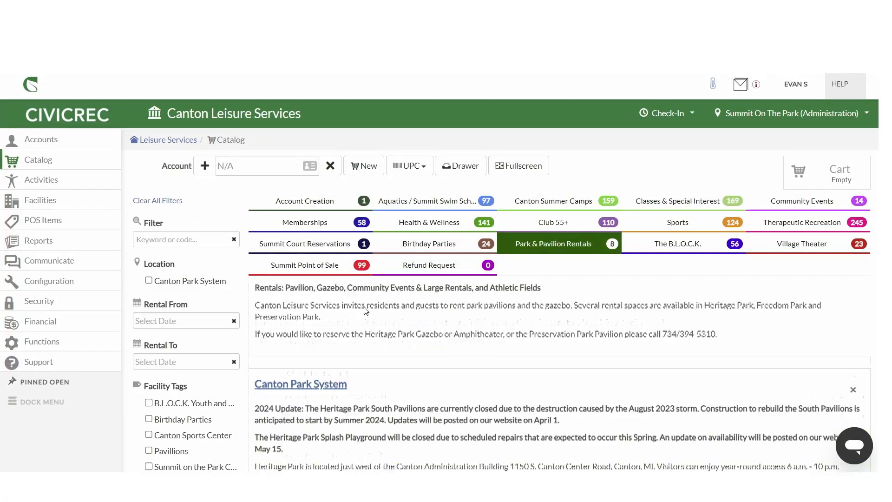
scroll(282, 330, down, 5)
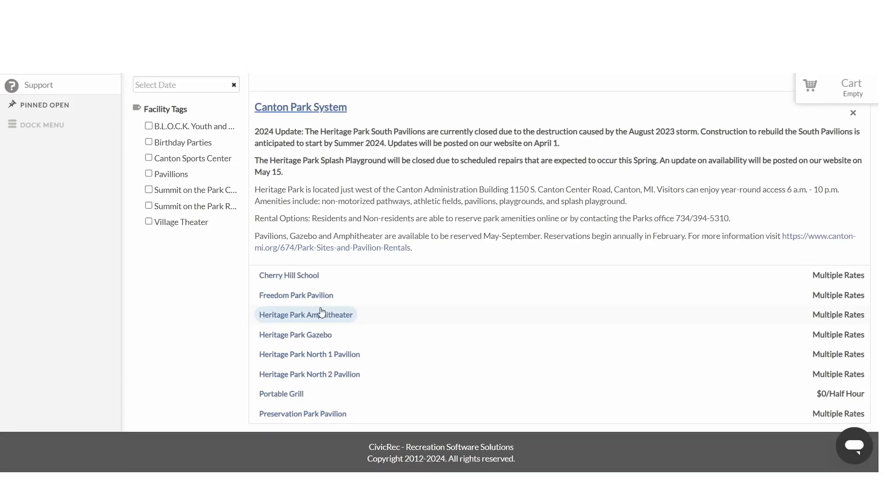
click(329, 355)
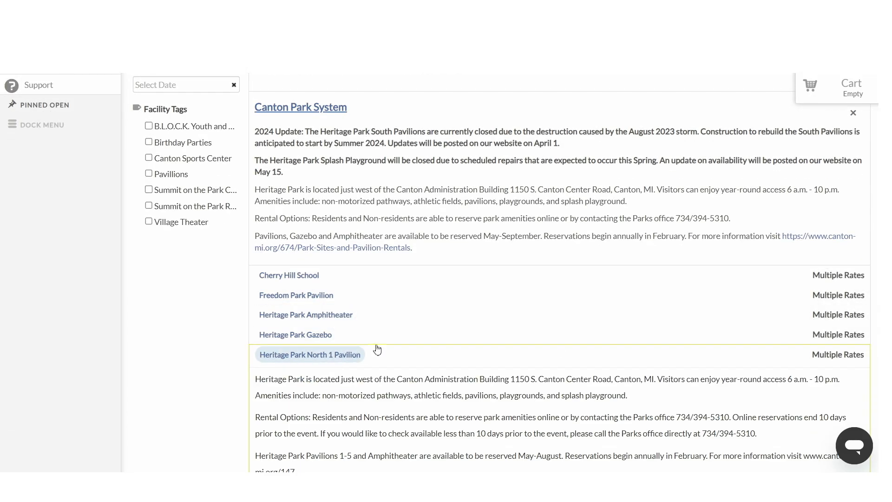
scroll(340, 315, down, 4)
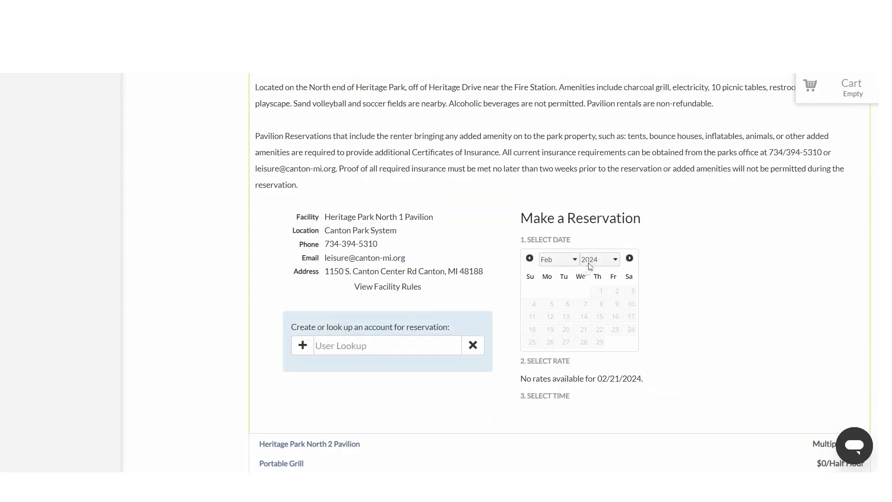
scroll(376, 327, up, 3)
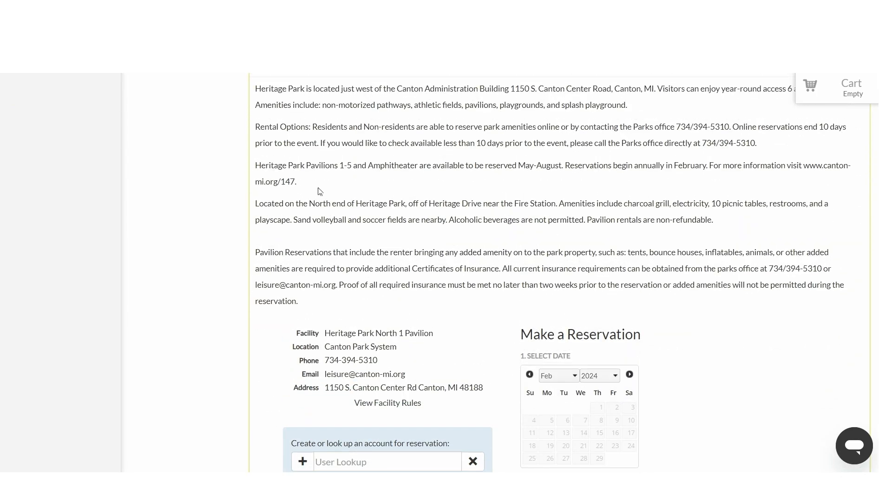
scroll(409, 246, up, 9)
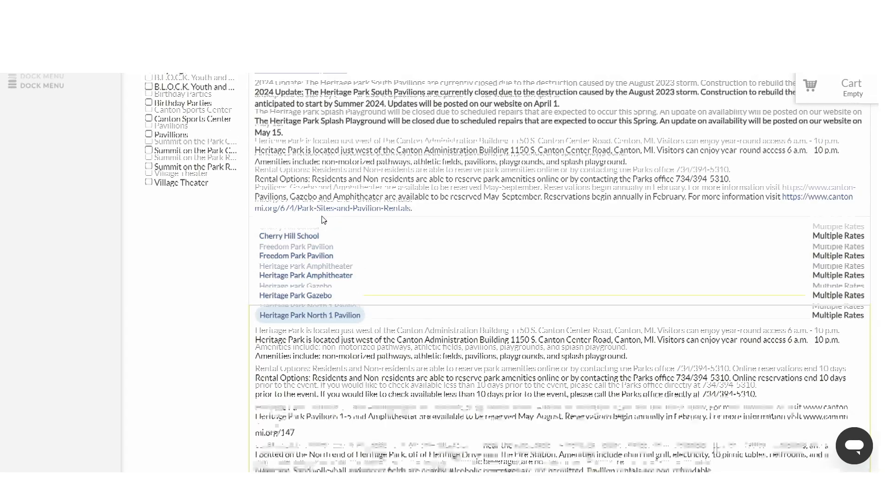
Step: Open the Reports section and scroll through the list of Leisure Services custom reports
scroll(276, 203, up, 3)
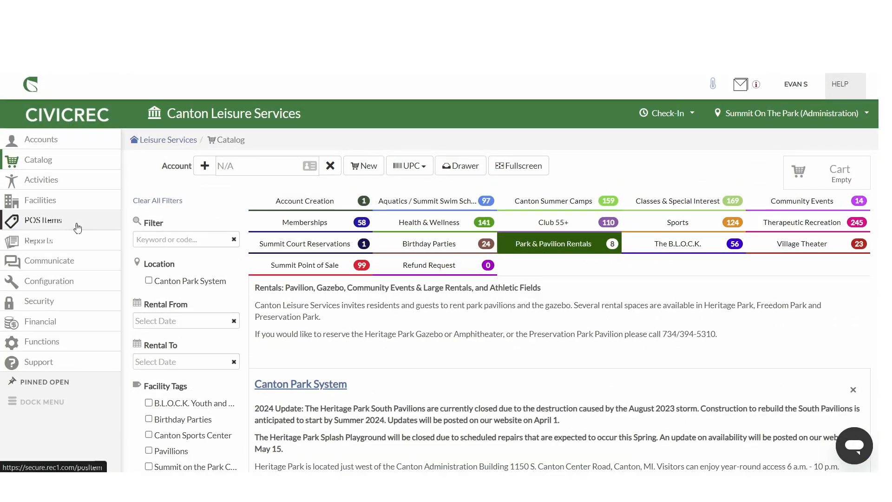
click(59, 242)
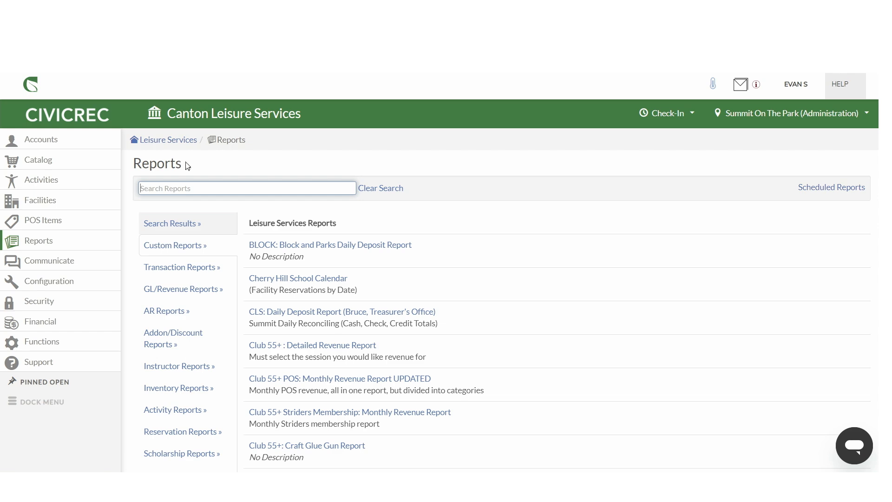
scroll(215, 228, down, 1)
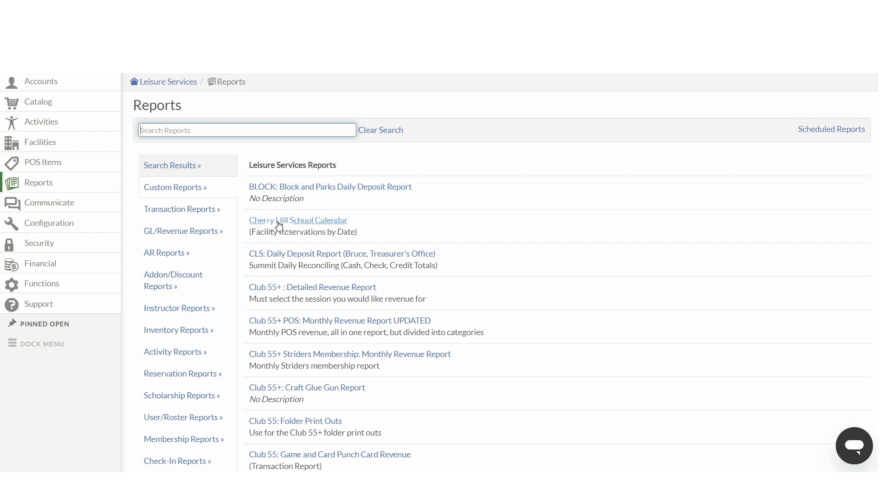
scroll(277, 222, down, 1)
scroll(263, 202, up, 1)
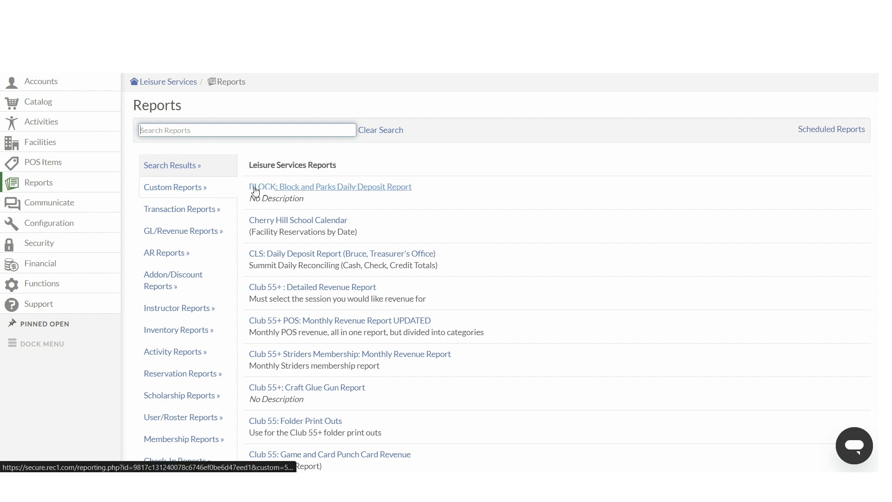
scroll(272, 194, down, 3)
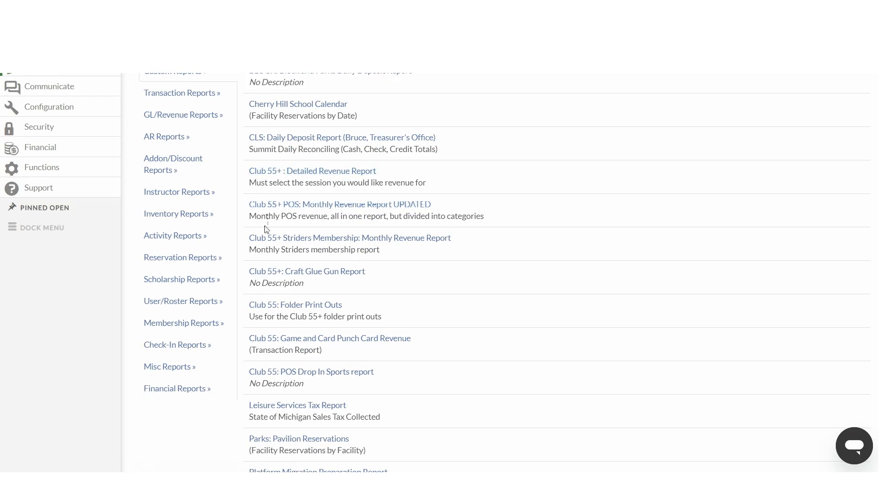
scroll(283, 297, down, 5)
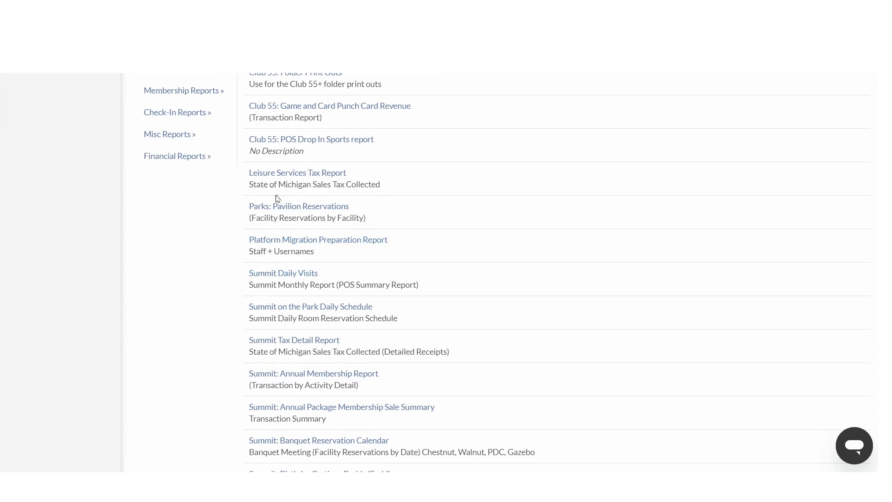
scroll(263, 232, down, 3)
scroll(263, 235, down, 1)
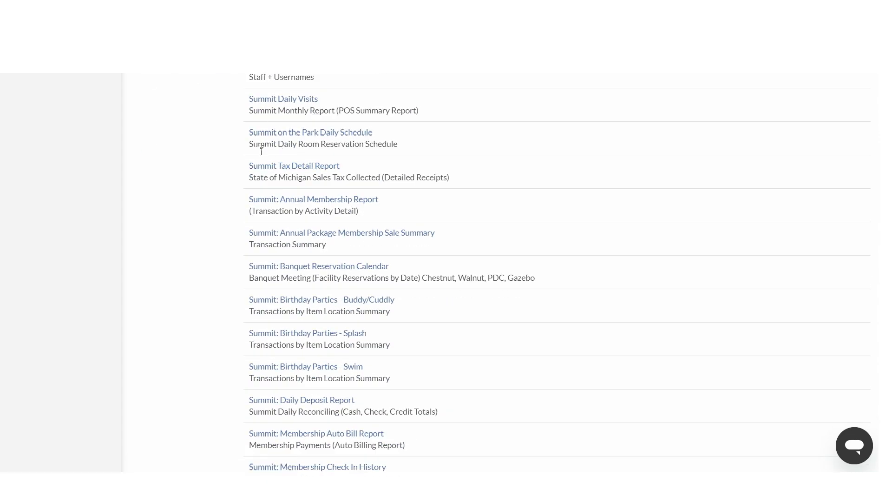
scroll(255, 254, down, 3)
scroll(255, 254, down, 10)
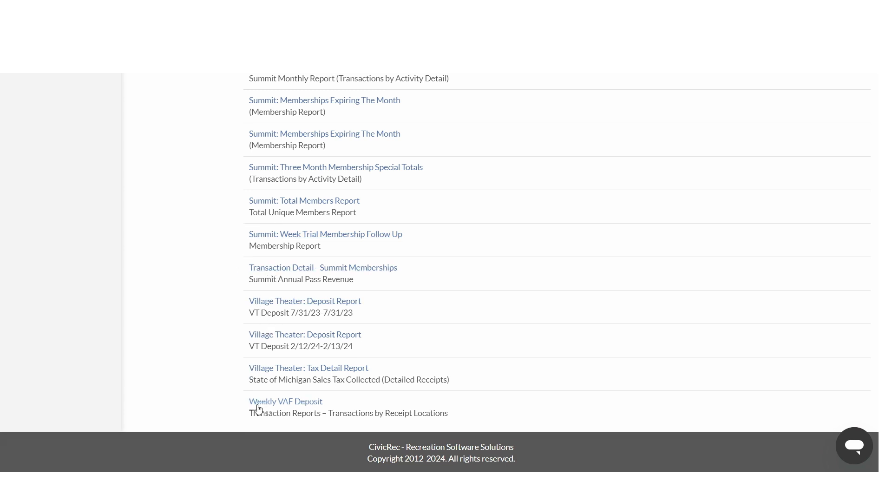
scroll(223, 282, up, 20)
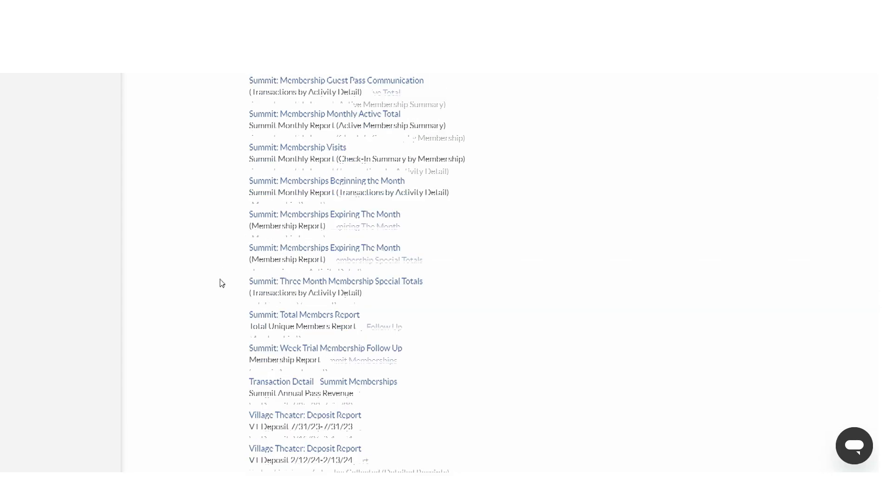
scroll(261, 261, up, 3)
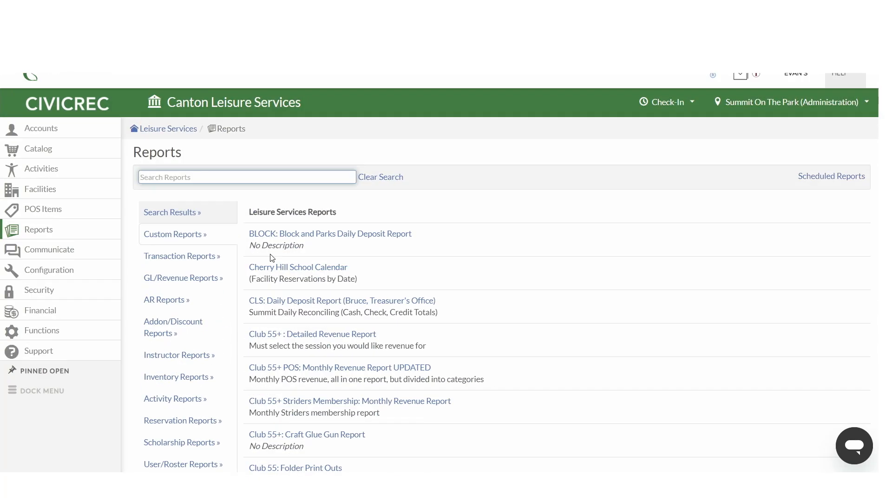
scroll(455, 234, down, 1)
scroll(441, 240, down, 1)
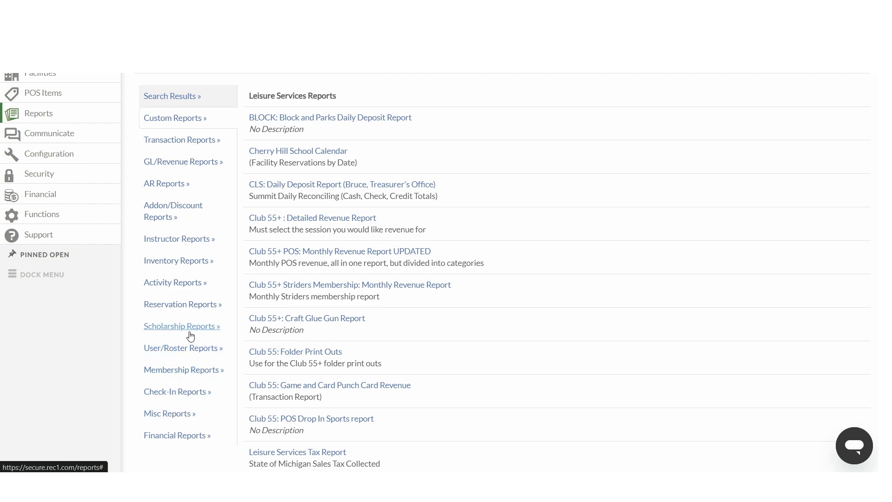
Step: Open the Transaction Report from the Transaction Reports category and set its date range from 02/01/2024 to 02/29/2024
click(178, 140)
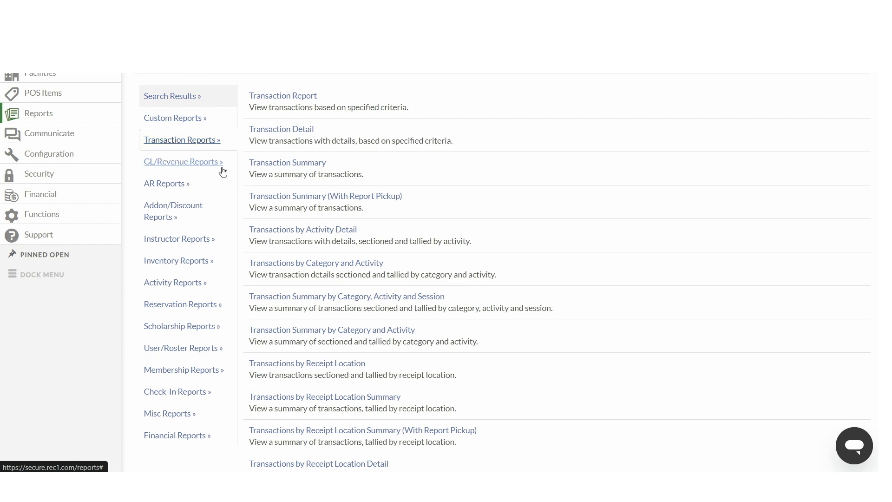
scroll(272, 158, up, 1)
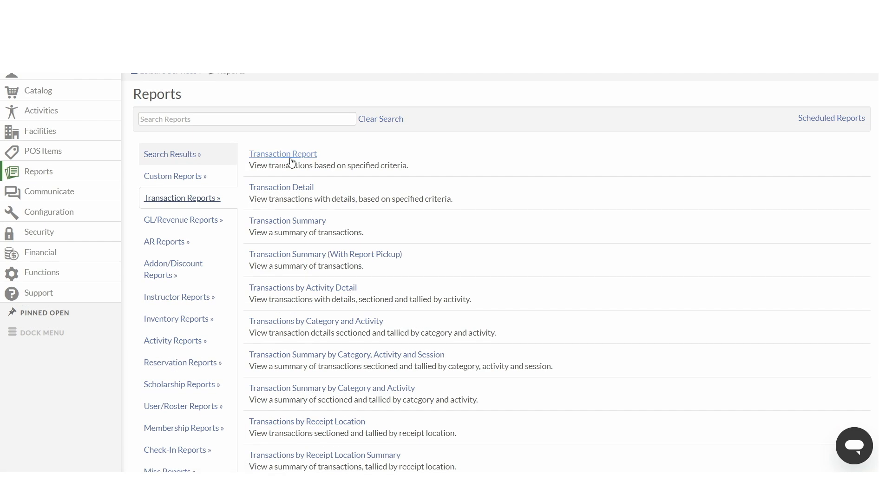
click(287, 159)
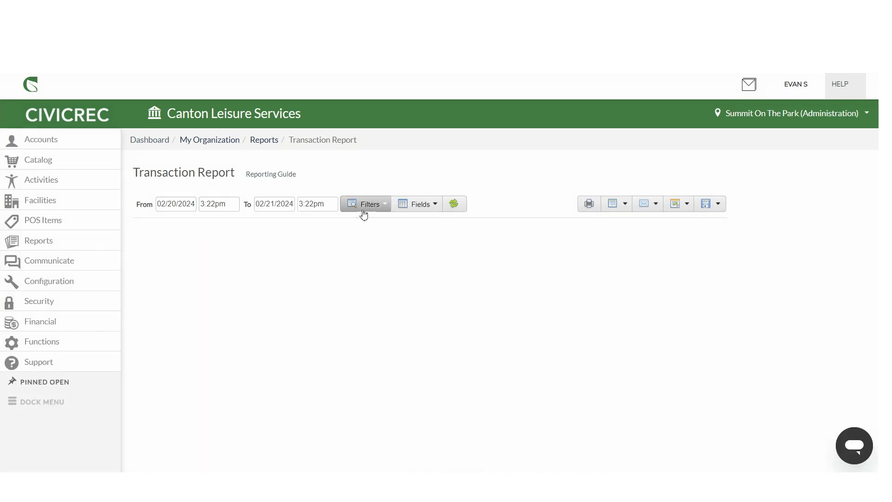
click(165, 206)
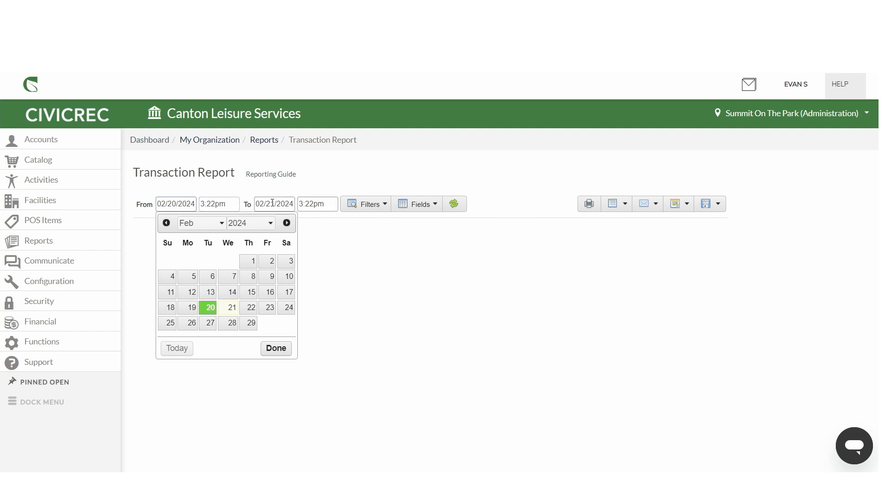
click(250, 260)
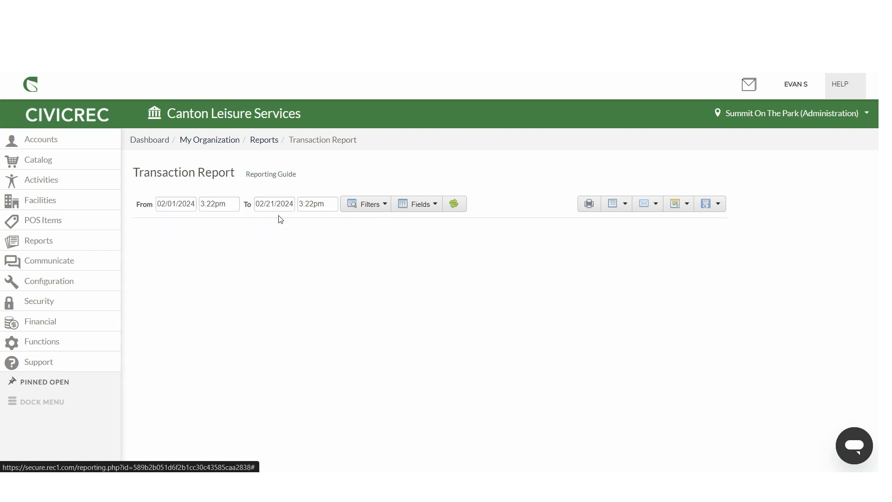
click(278, 204)
click(348, 323)
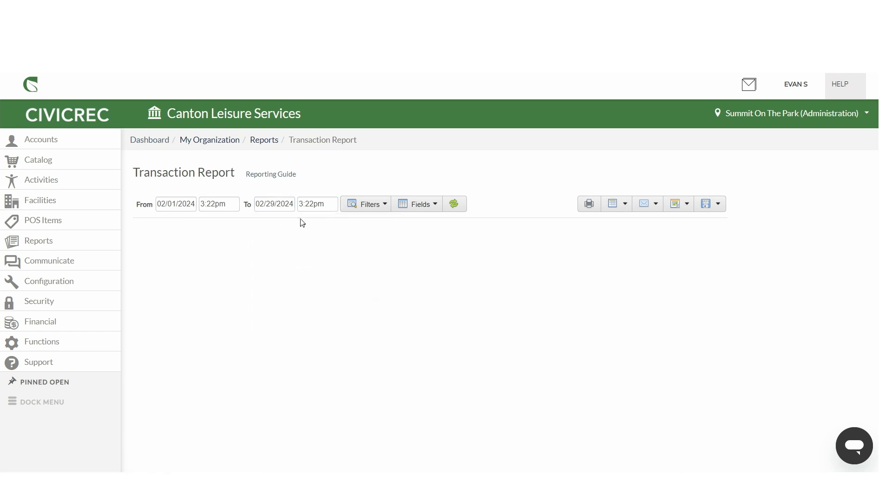
Step: Open the report filters and examine the GL, activity, reservation, instructor and add-on/discount filter tabs
click(362, 207)
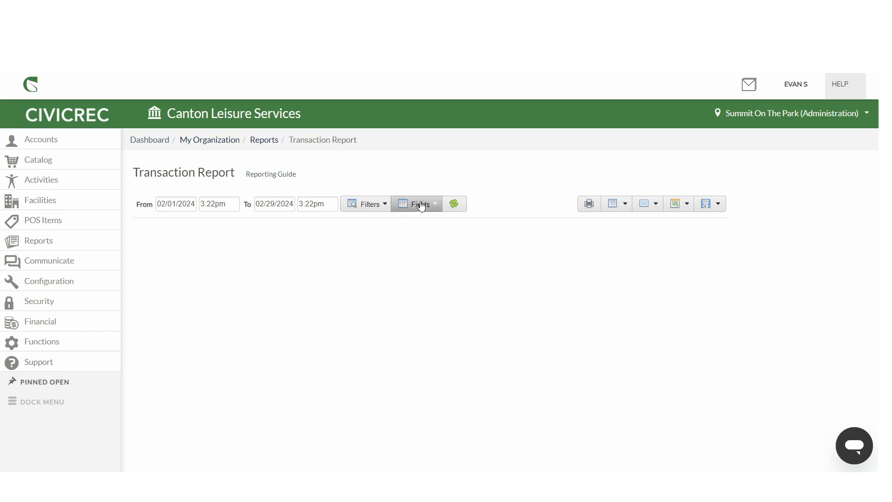
click(364, 208)
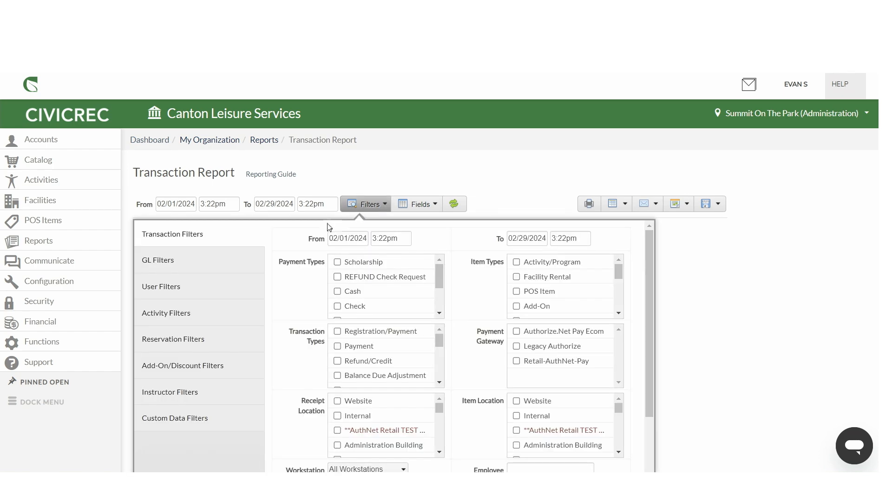
scroll(238, 258, down, 2)
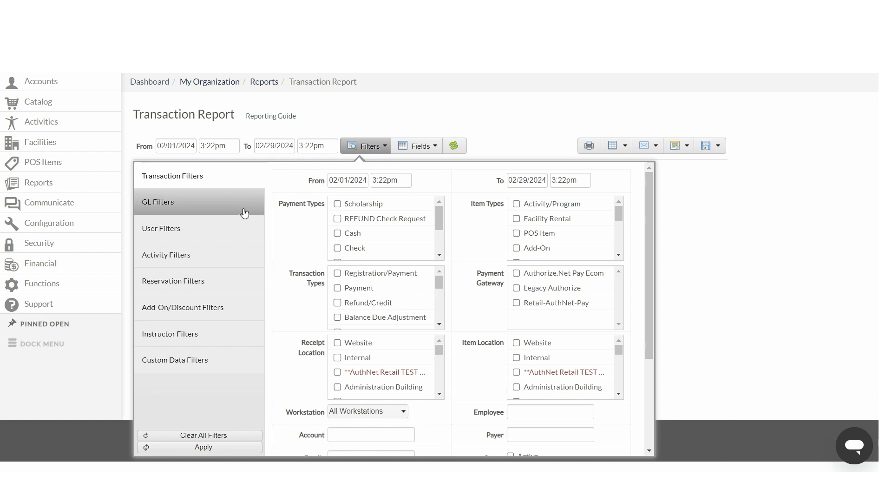
click(202, 208)
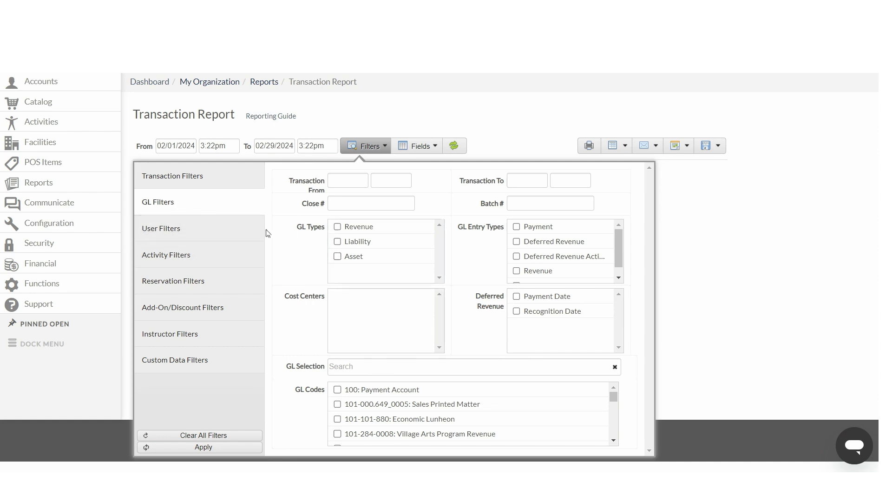
click(219, 263)
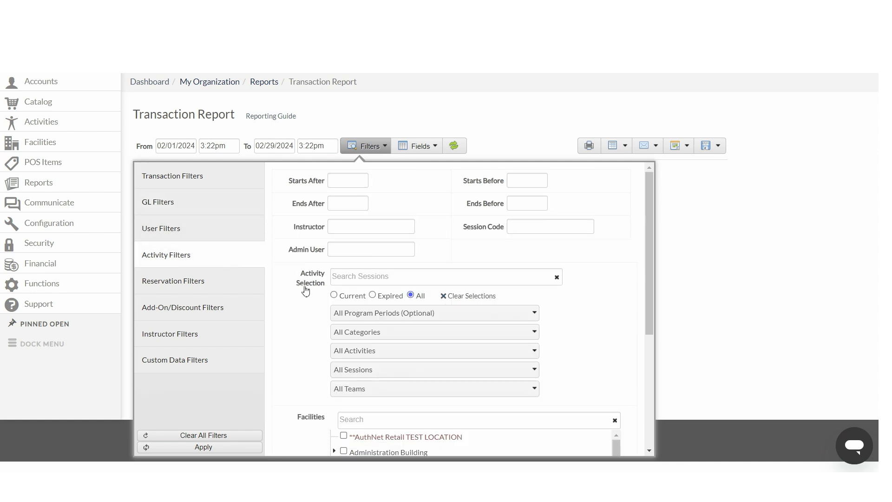
click(343, 279)
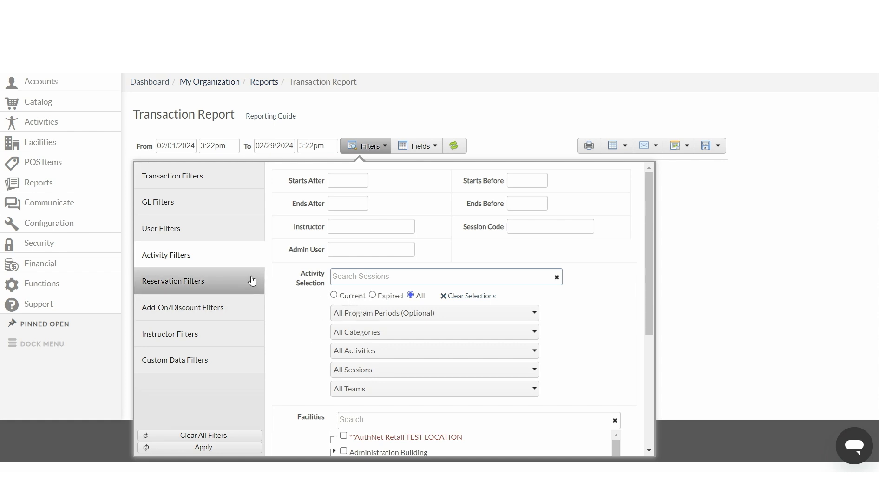
click(201, 288)
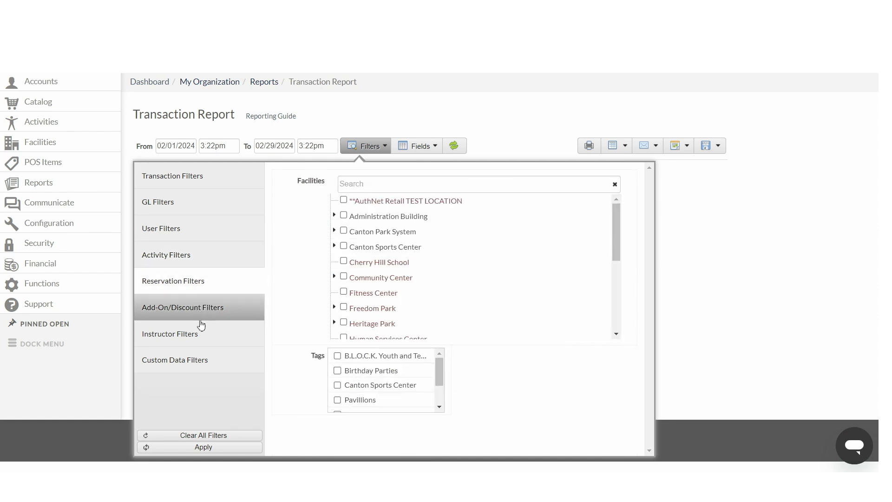
click(190, 336)
click(189, 317)
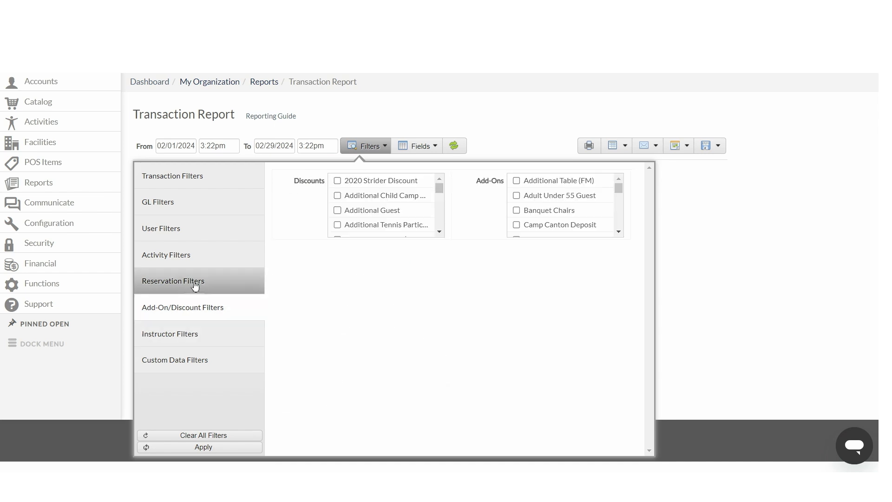
click(186, 256)
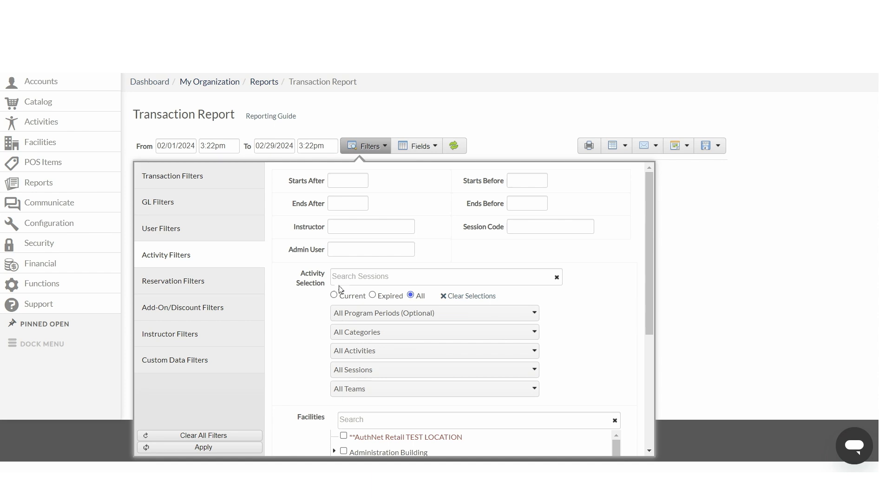
Step: Filter the report by Health & Wellness category, Zumba - In Person activity and the Thursday 6:30pm session, then apply it
click(365, 333)
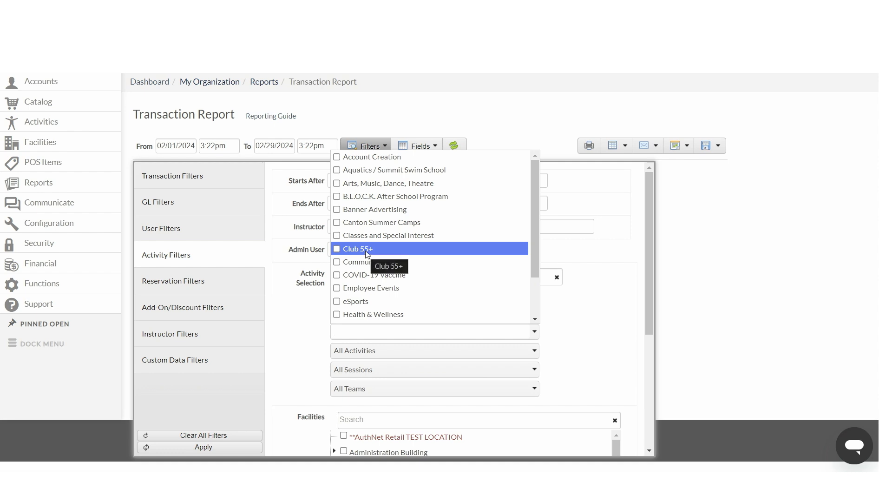
click(349, 314)
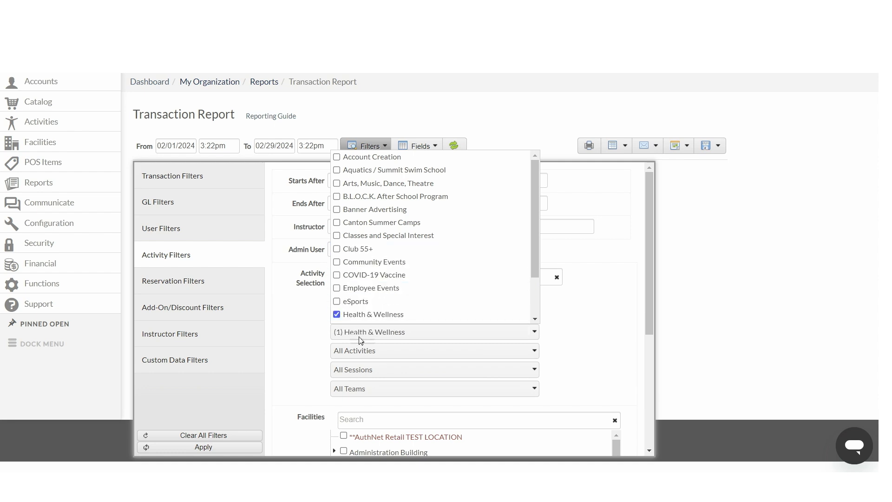
click(356, 351)
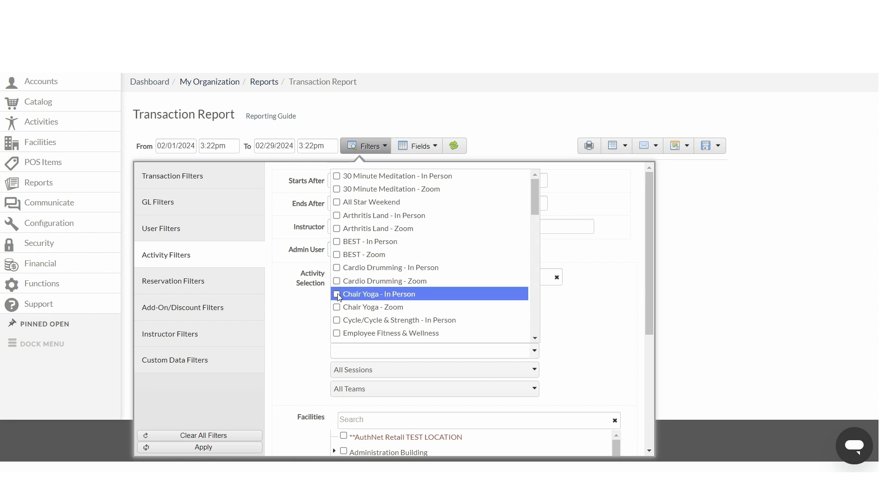
scroll(379, 291, down, 4)
scroll(379, 291, down, 6)
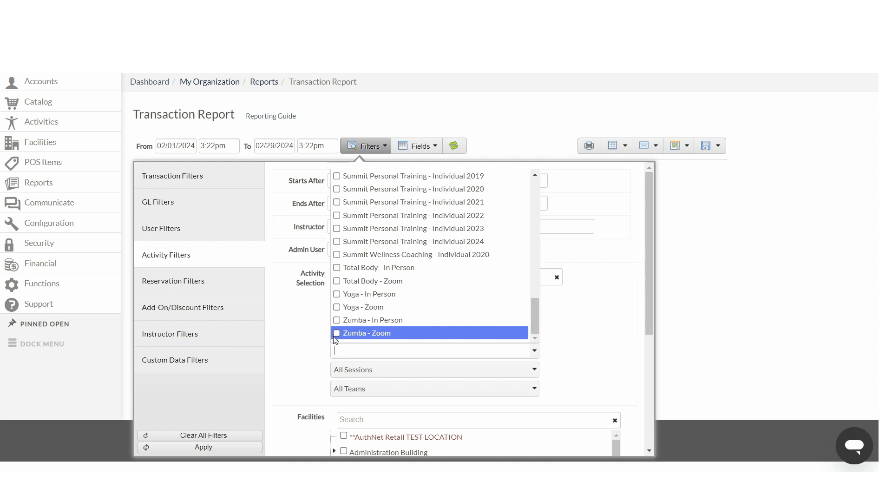
click(337, 319)
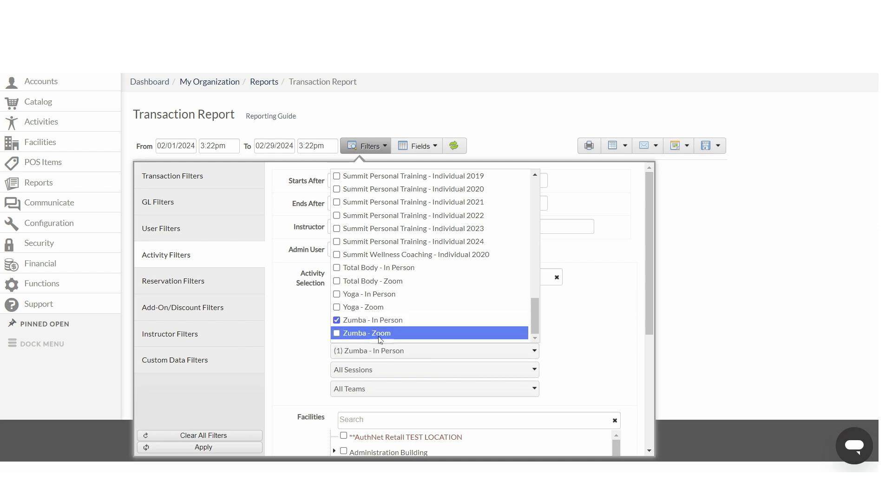
click(374, 370)
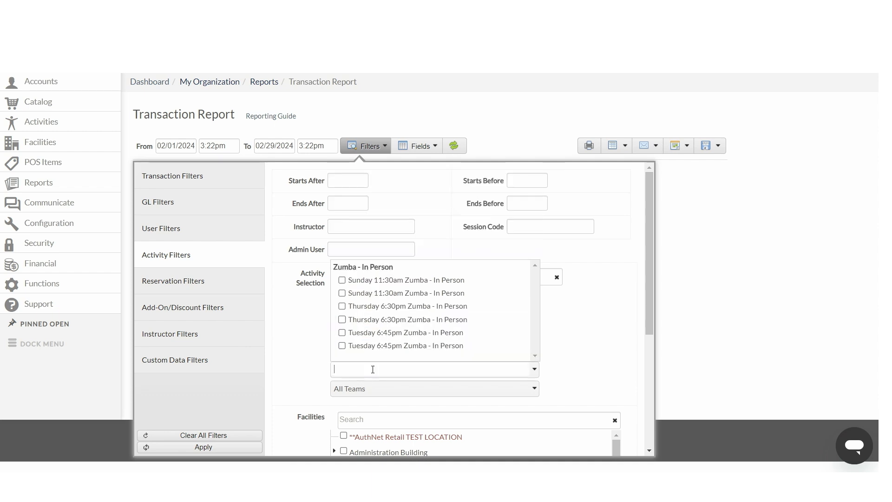
click(342, 321)
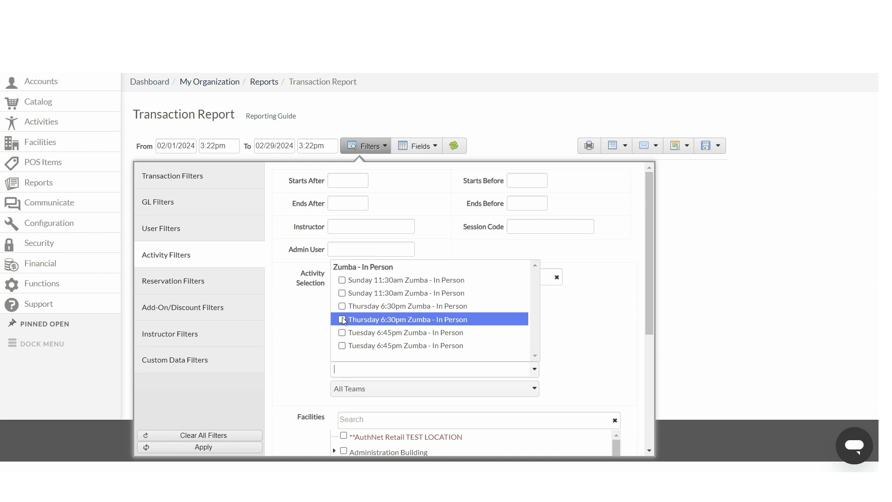
click(295, 360)
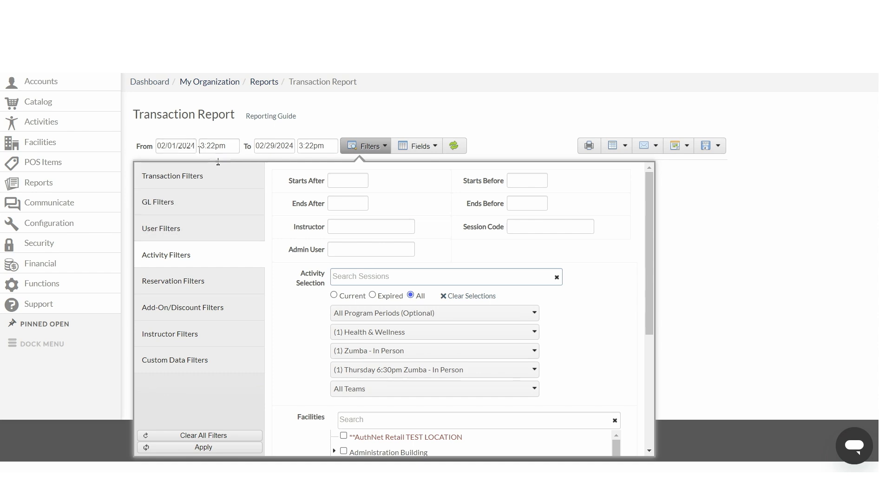
click(173, 447)
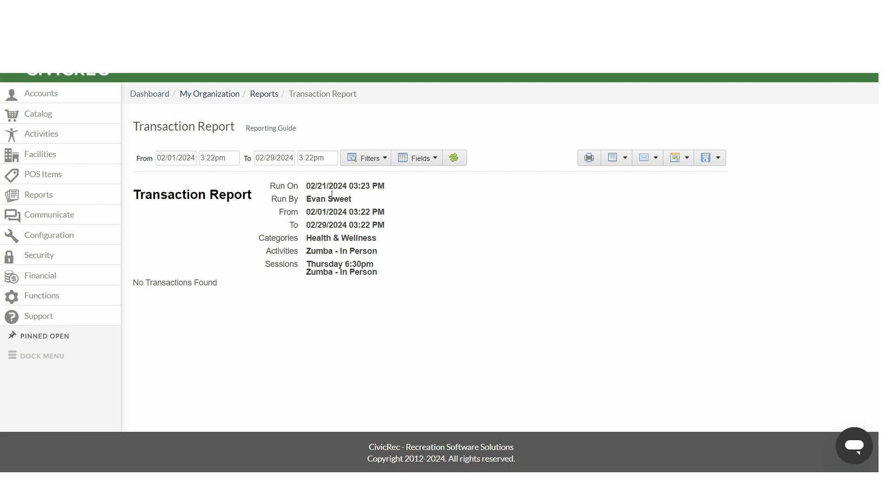
drag(136, 192, 242, 195)
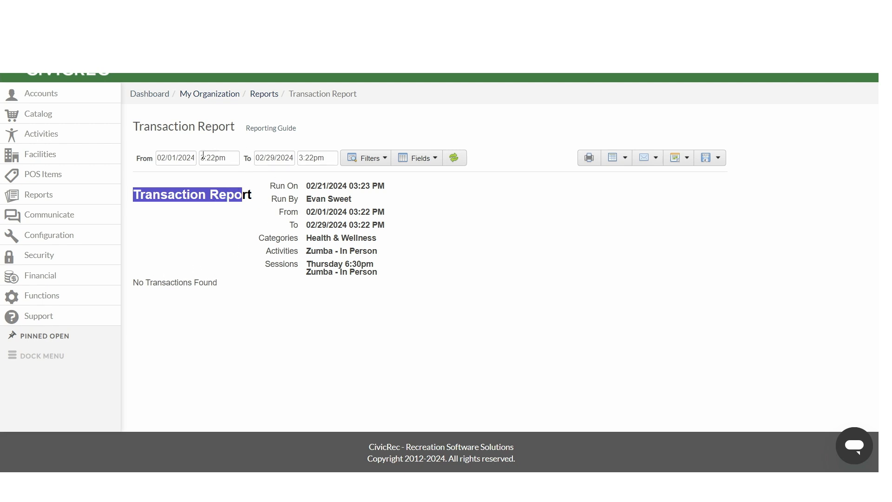
Step: Clear the category, activity and session filter selections, search activity sessions for membership, and apply the filter
click(367, 158)
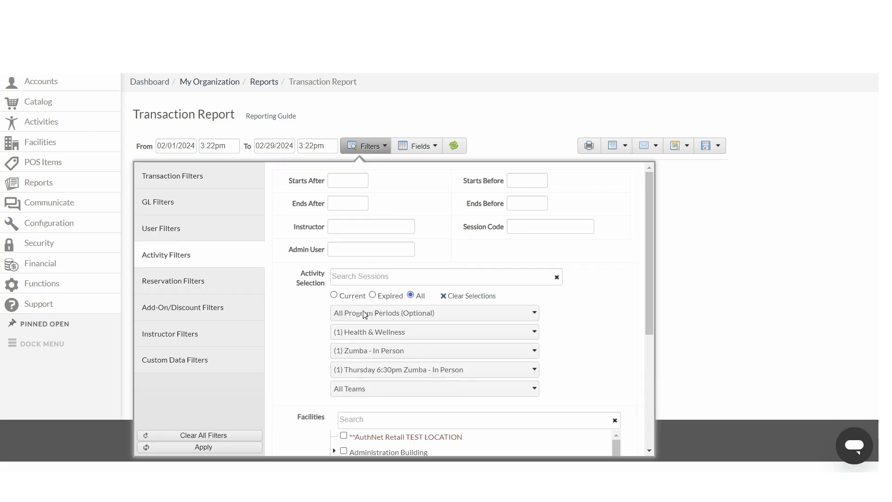
click(356, 336)
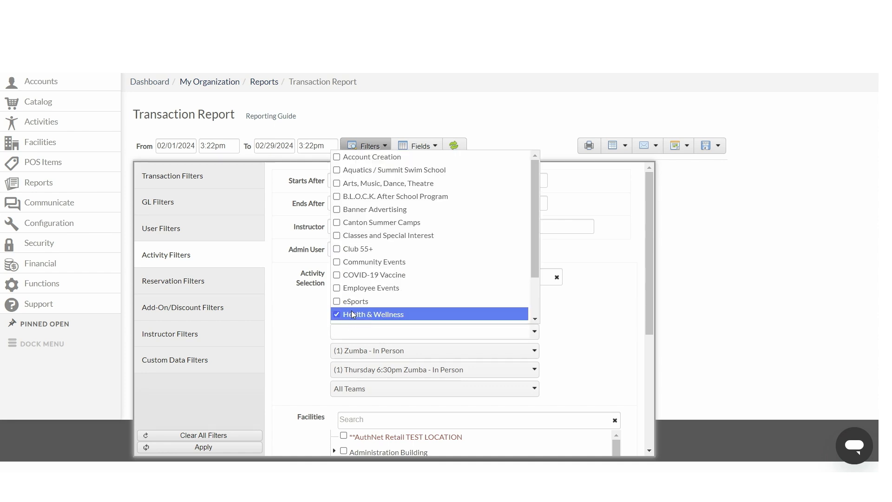
click(353, 314)
click(596, 339)
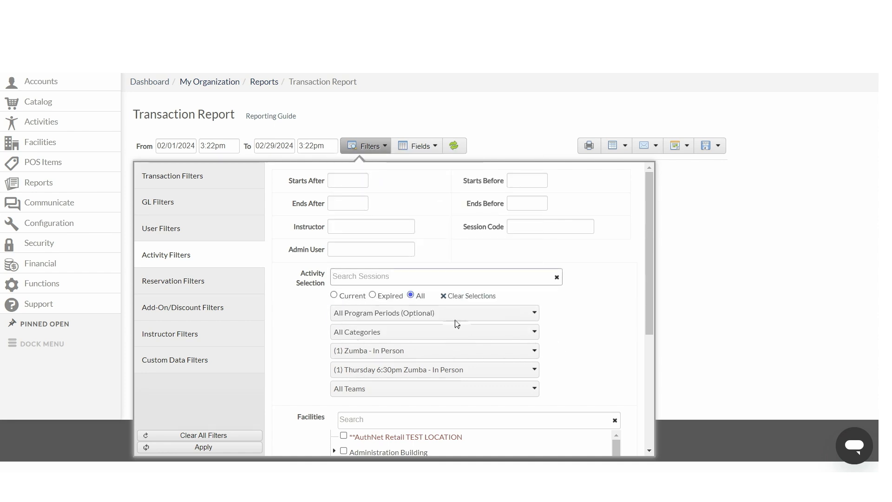
click(467, 299)
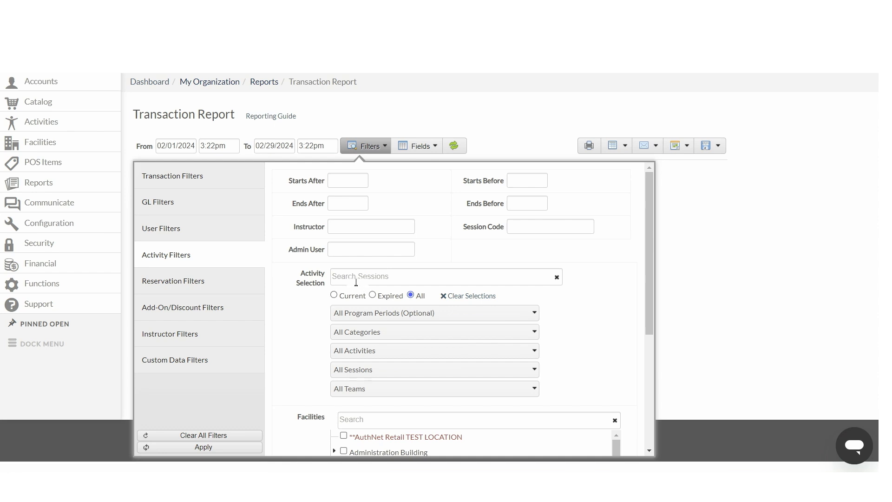
click(356, 277)
text(membership)
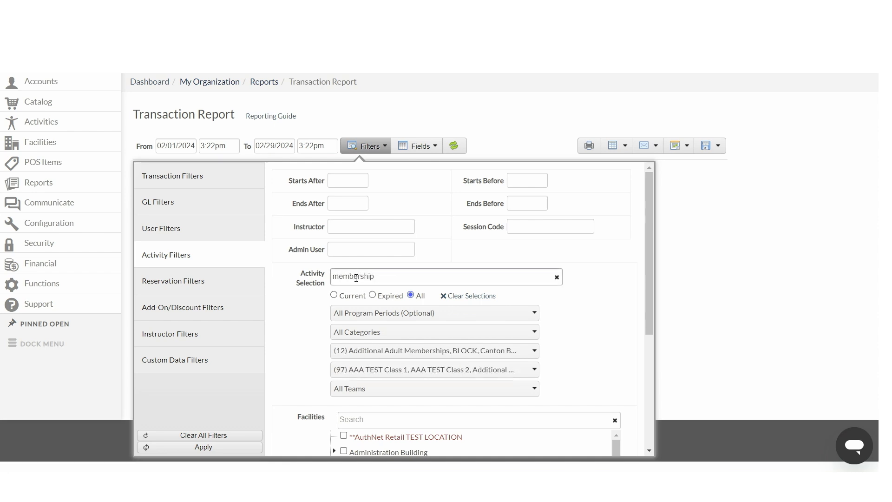
click(203, 447)
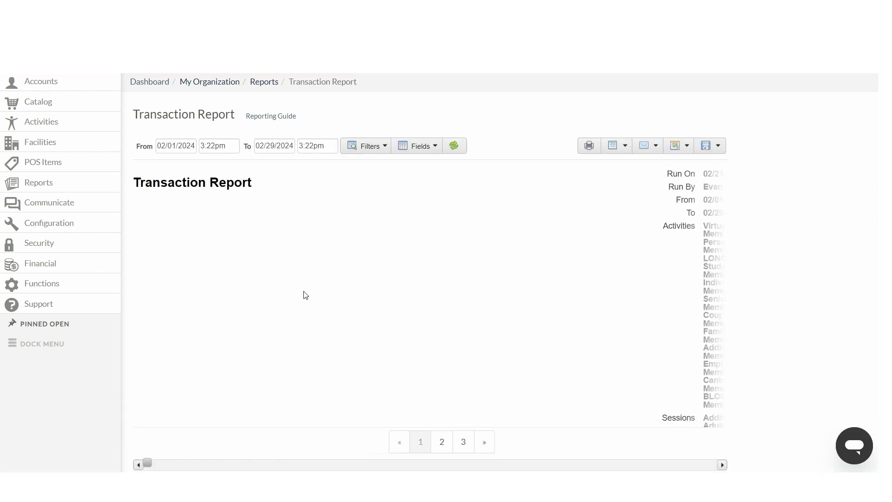
scroll(352, 281, down, 8)
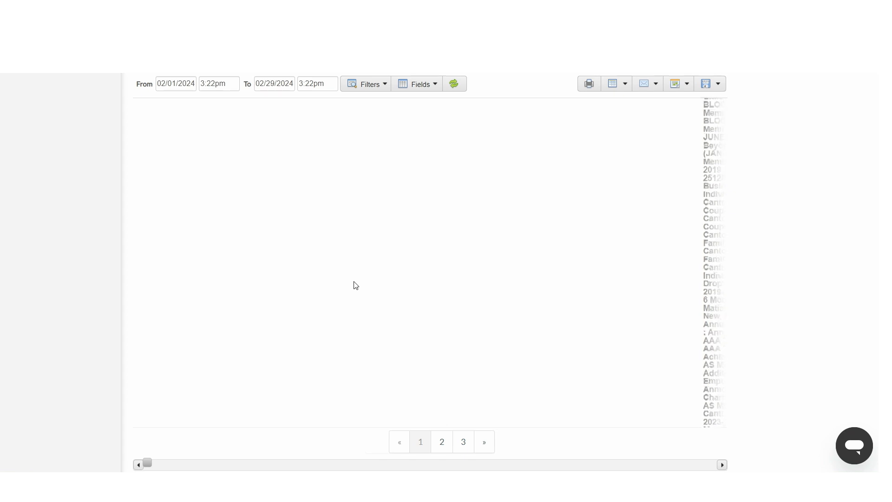
scroll(354, 282, up, 10)
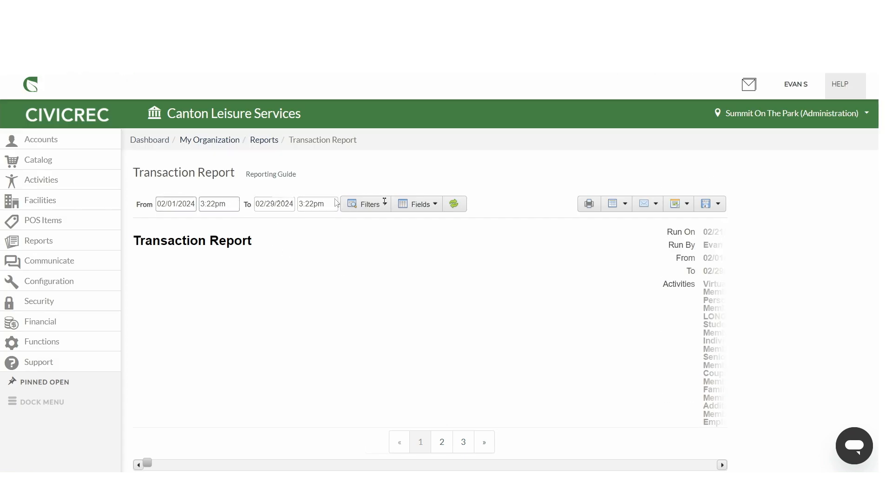
Step: Clear the membership search, search sessions for individual membership instead, and apply the filter to rerun the report
click(356, 204)
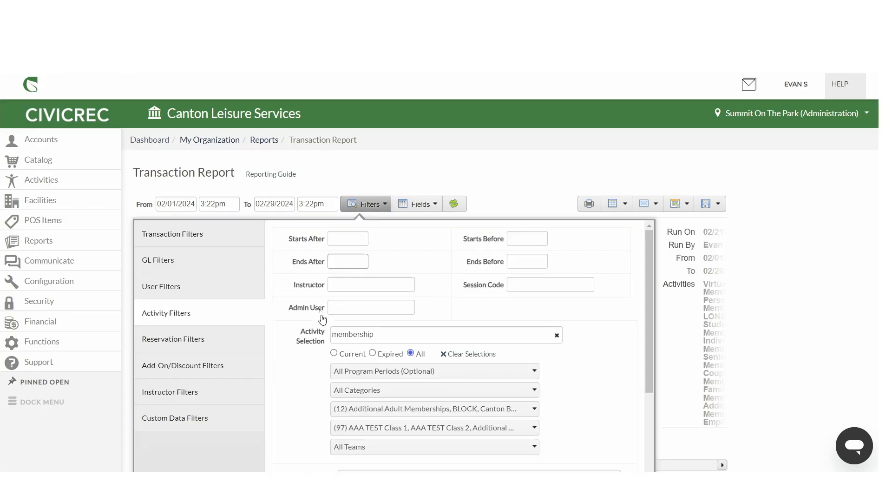
scroll(323, 319, down, 1)
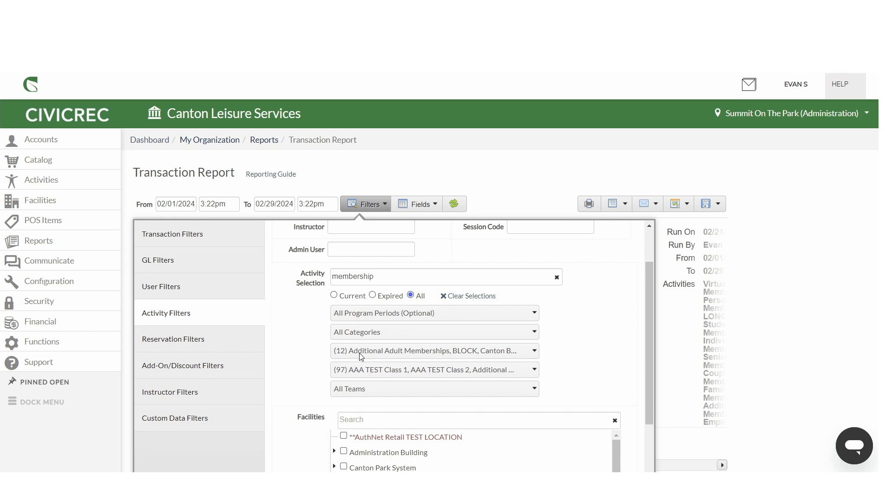
click(465, 294)
click(390, 275)
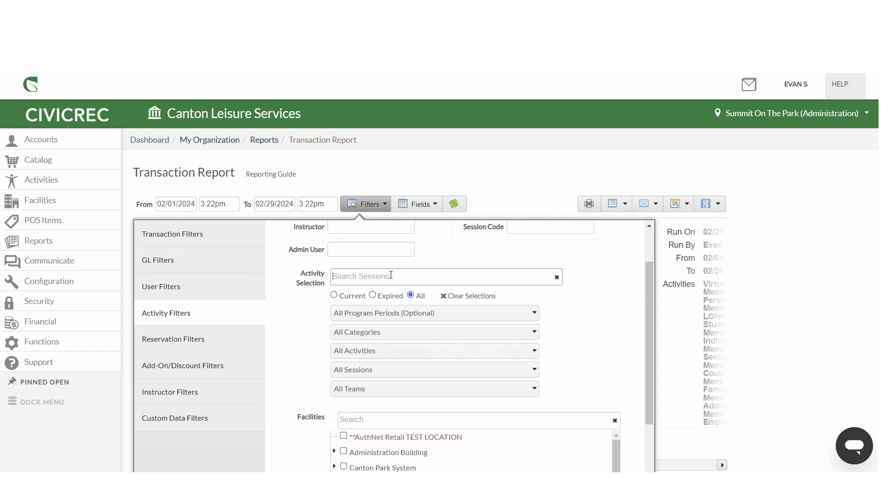
text(ind)
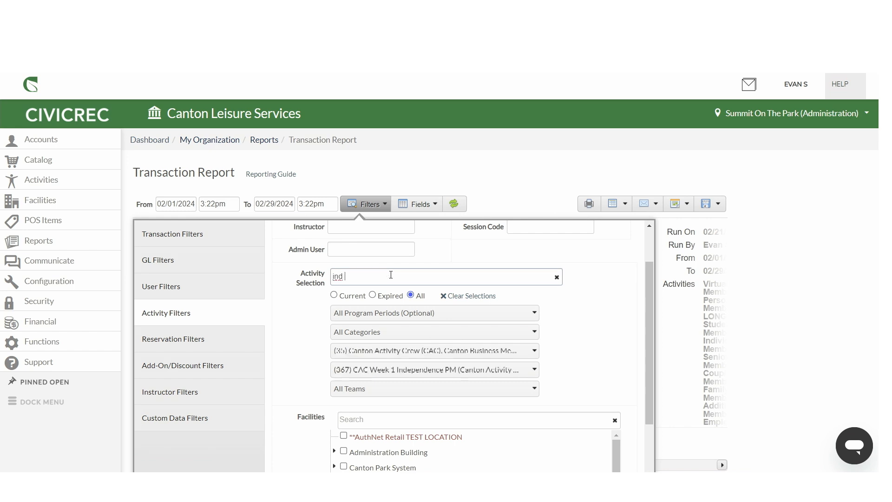
text(ividual)
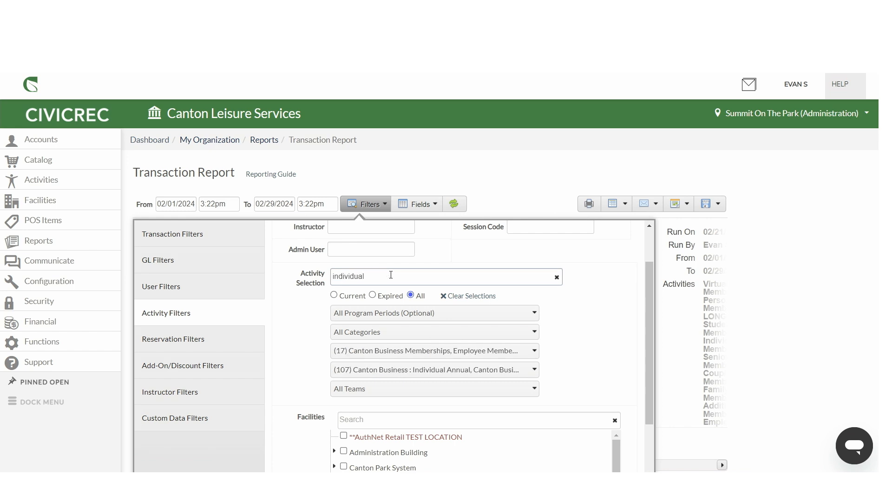
text( membership)
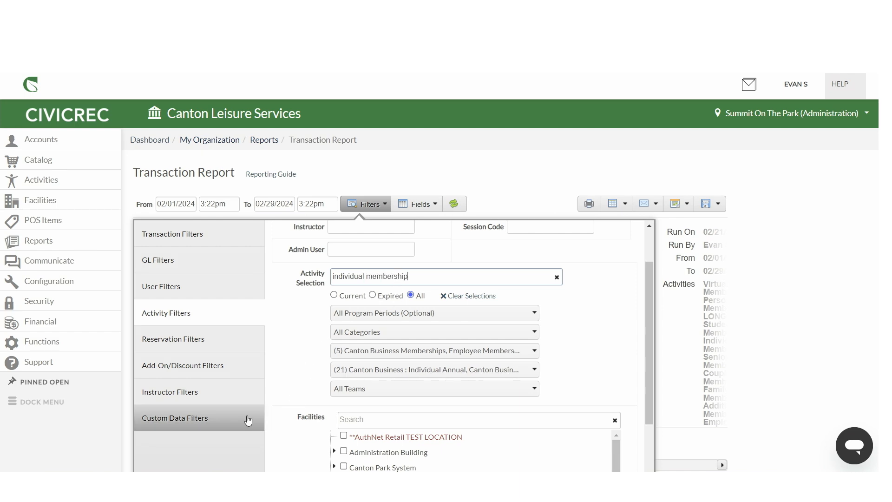
scroll(242, 420, down, 3)
scroll(486, 398, down, 10)
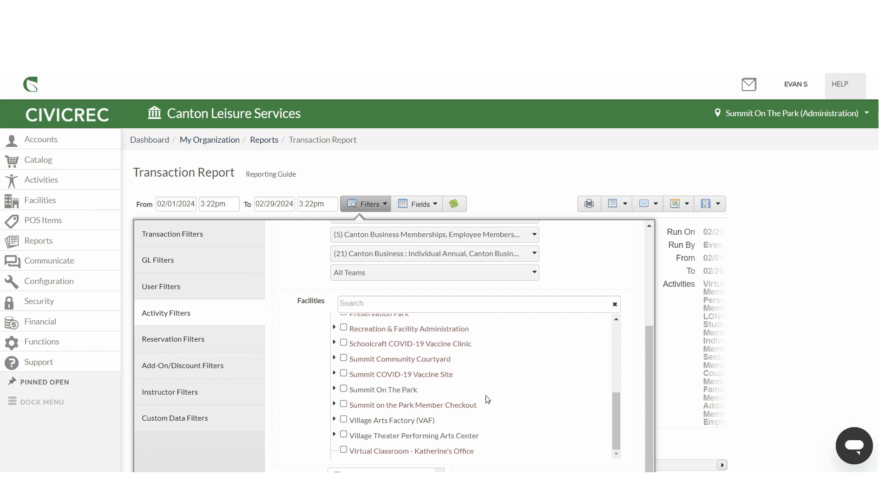
click(254, 391)
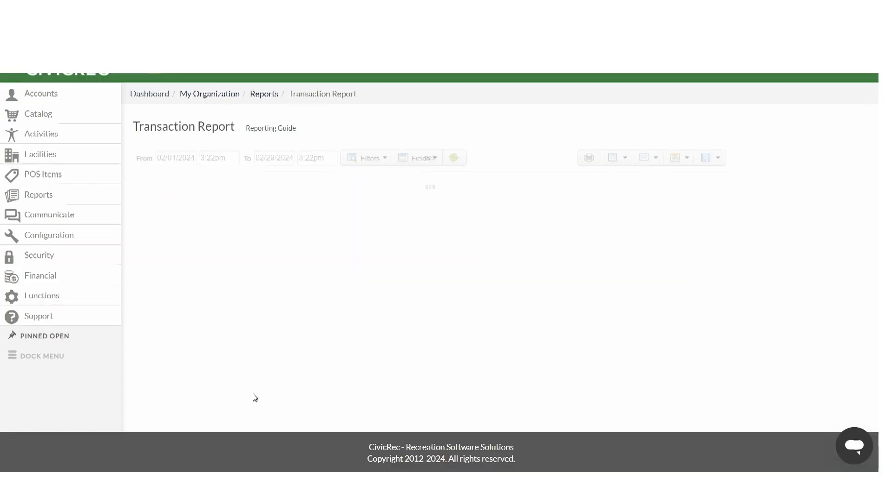
Step: Scroll through the filtered individual membership transaction list and its session criteria
scroll(678, 272, down, 4)
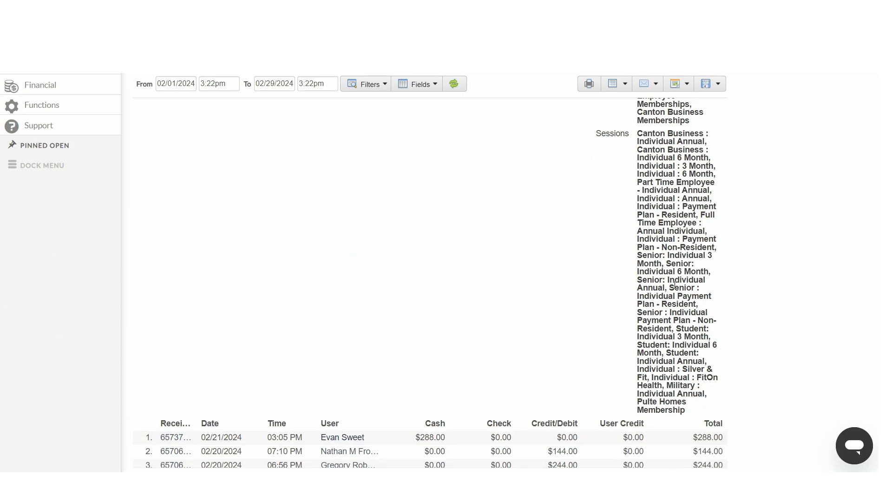
scroll(519, 250, up, 4)
scroll(193, 231, down, 5)
scroll(194, 231, up, 2)
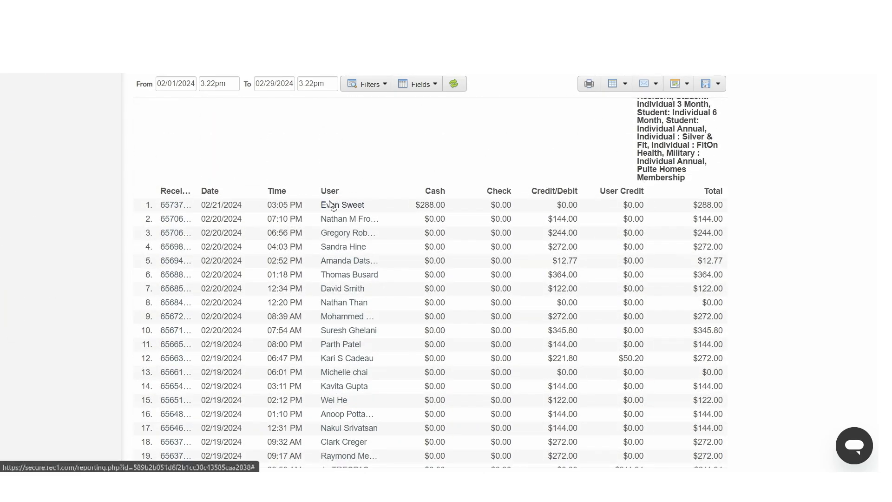
scroll(327, 291, up, 3)
scroll(327, 292, up, 2)
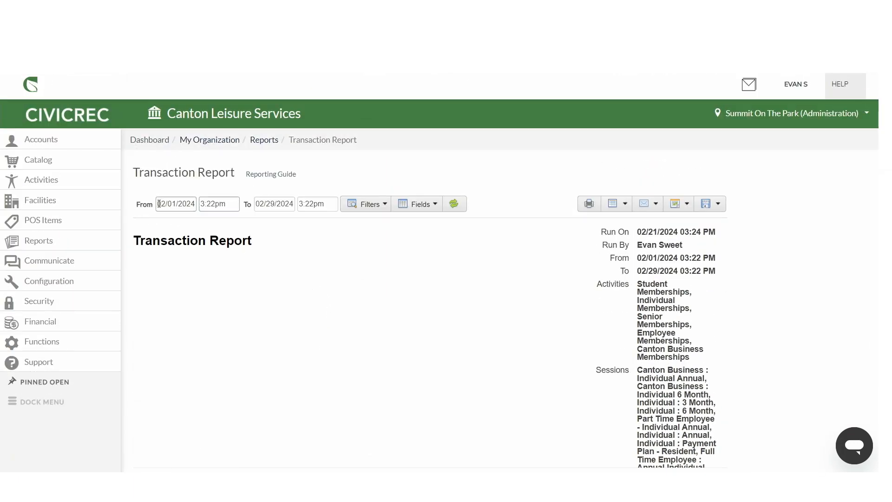
scroll(322, 235, down, 10)
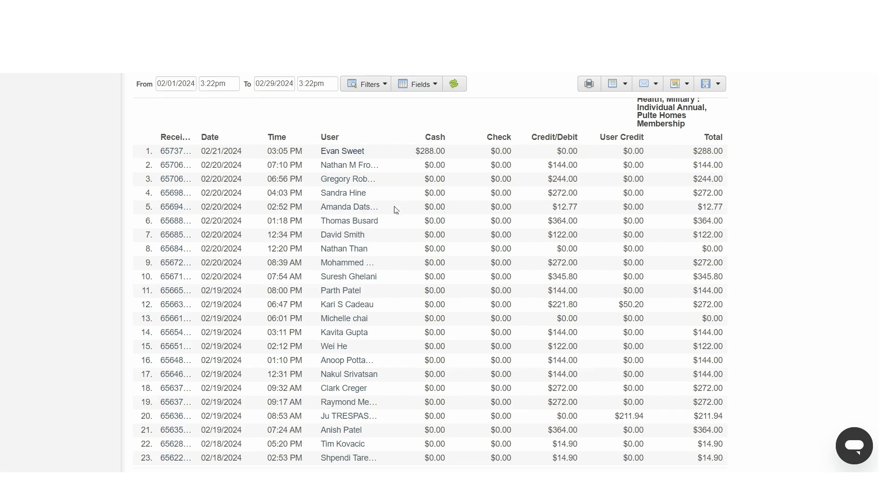
scroll(390, 223, down, 6)
scroll(382, 233, up, 12)
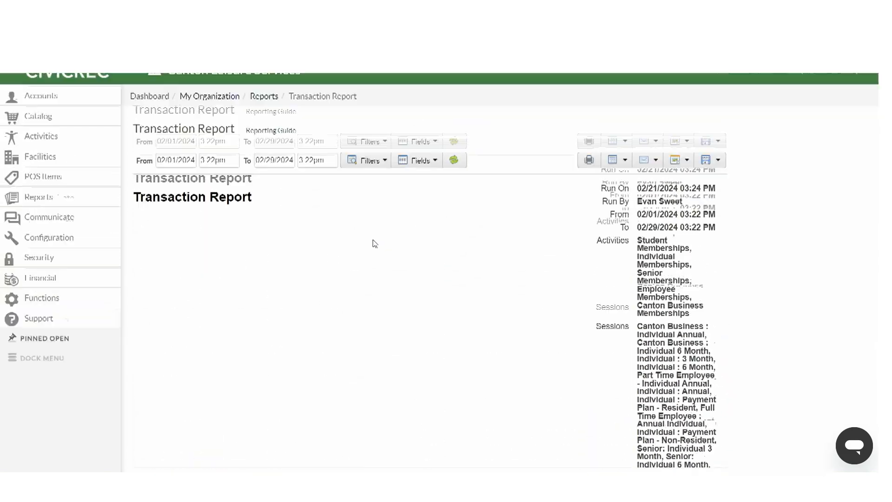
Step: Remove the Row Count, Transaction Date/Time and Item Total columns from the report fields and regenerate the report
click(419, 205)
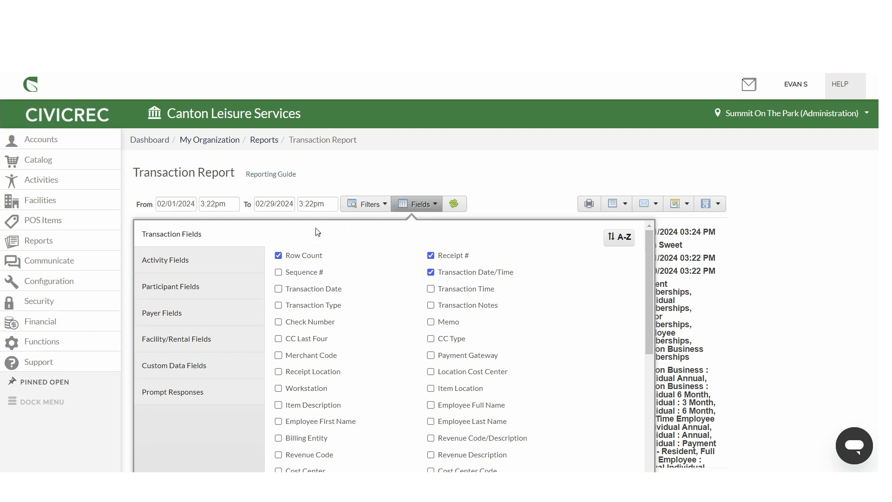
click(291, 258)
scroll(392, 295, down, 5)
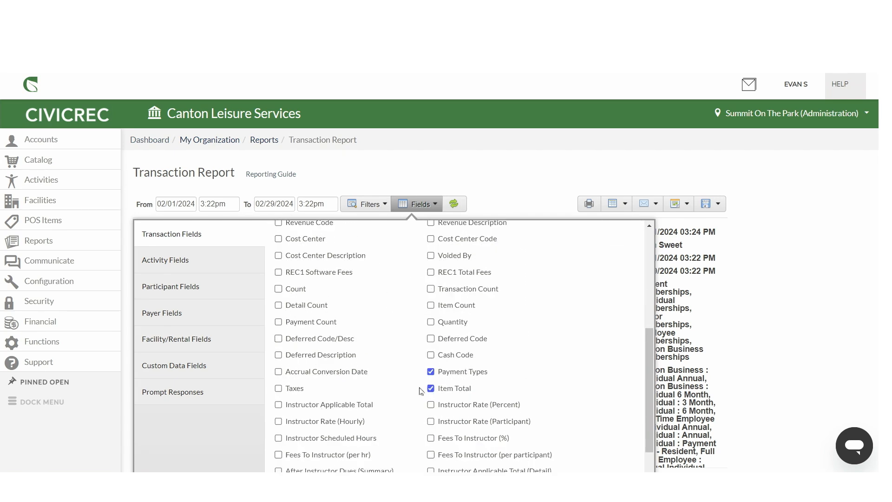
scroll(314, 339, down, 1)
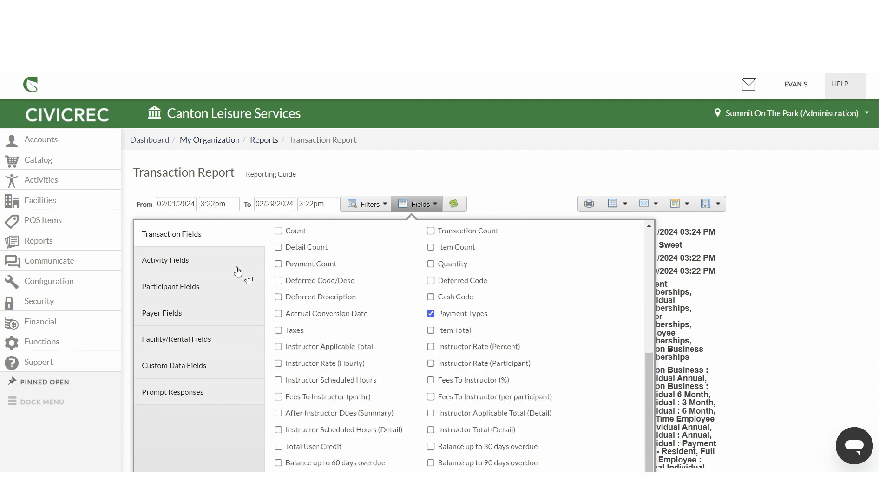
click(211, 261)
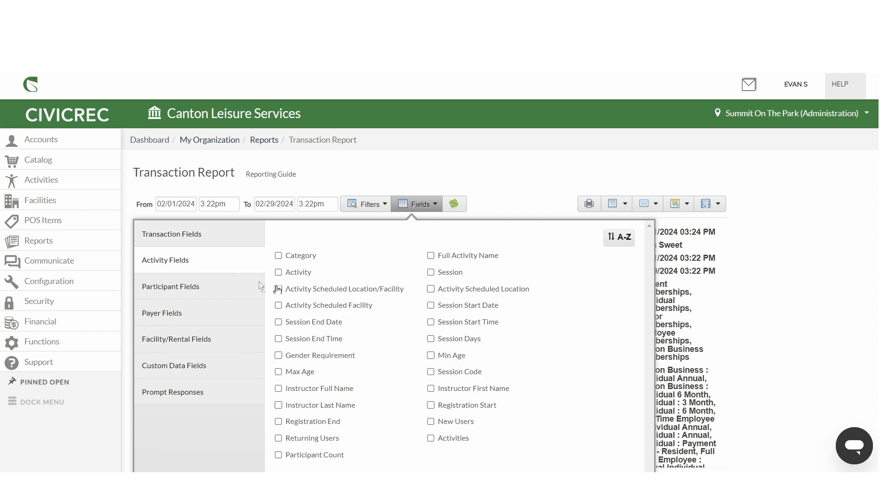
click(228, 288)
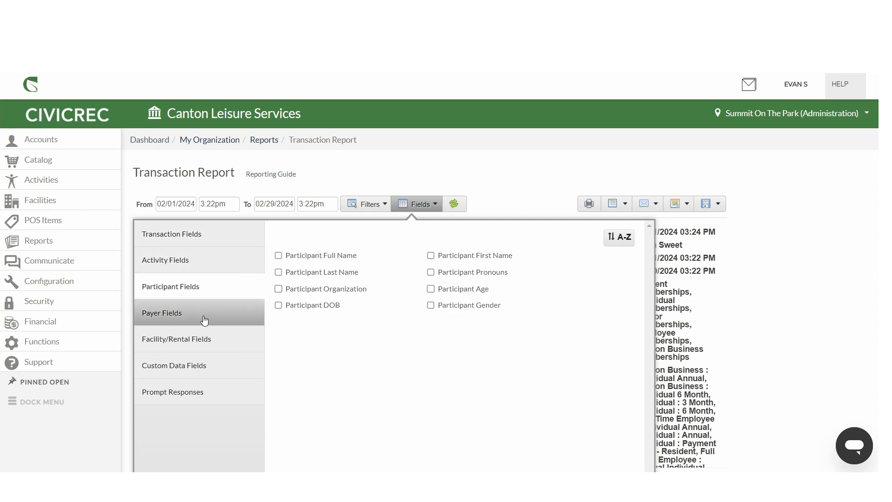
click(186, 321)
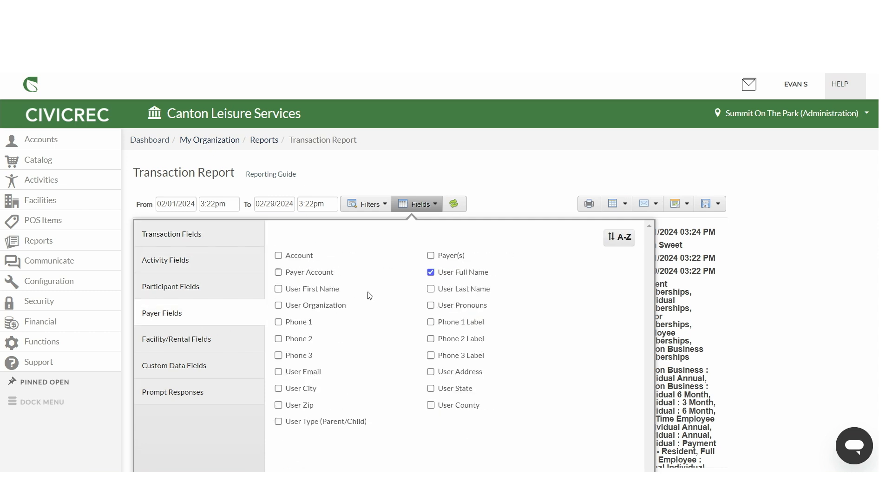
click(191, 341)
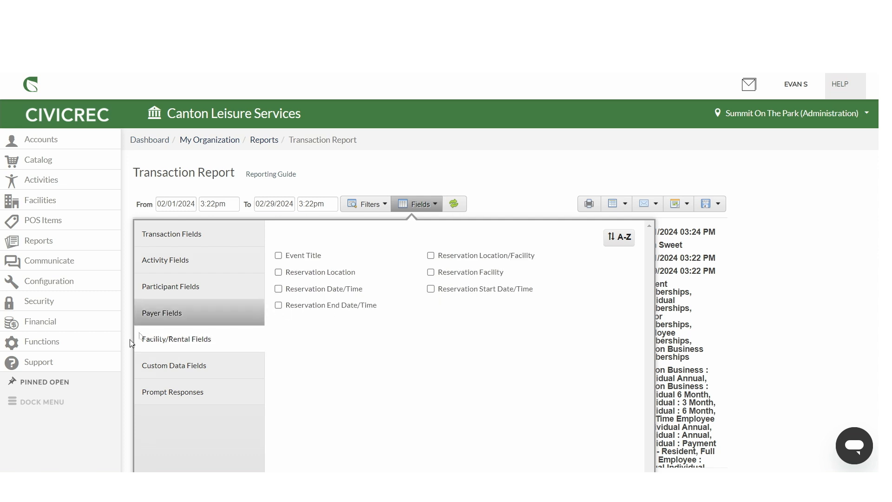
click(158, 374)
click(208, 241)
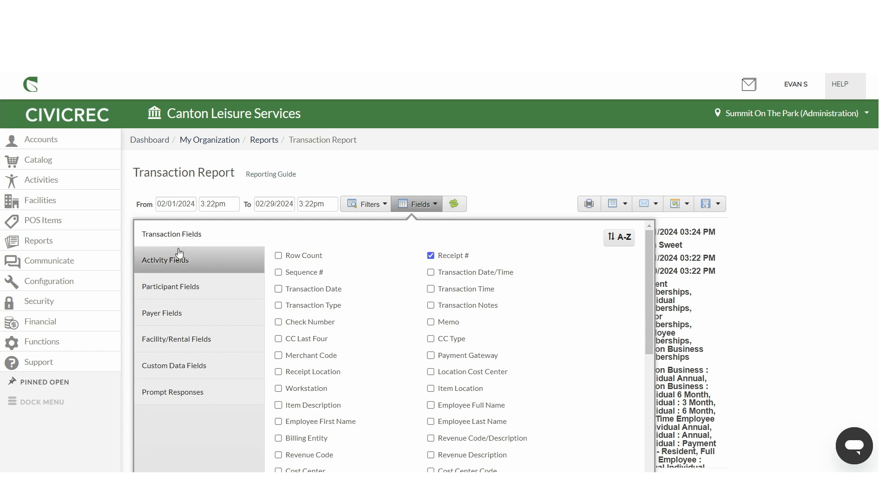
click(455, 204)
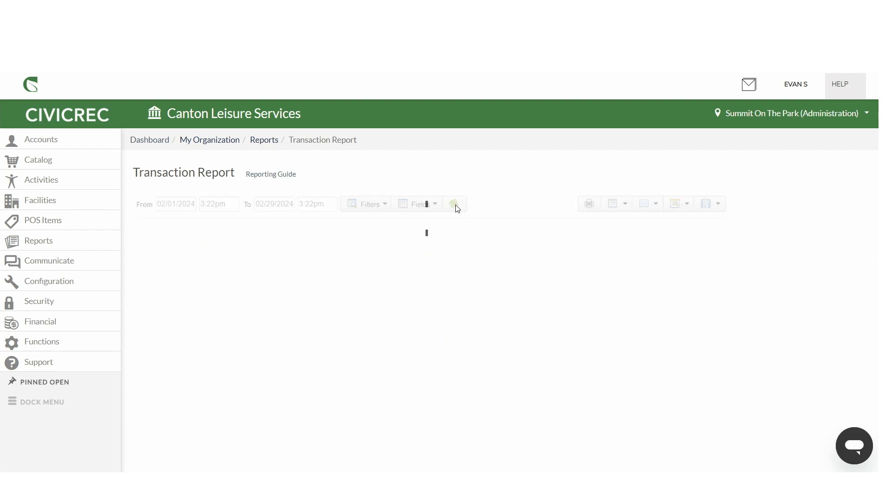
Step: Scroll through the regenerated report down to its totals and back to the top
scroll(360, 328, down, 12)
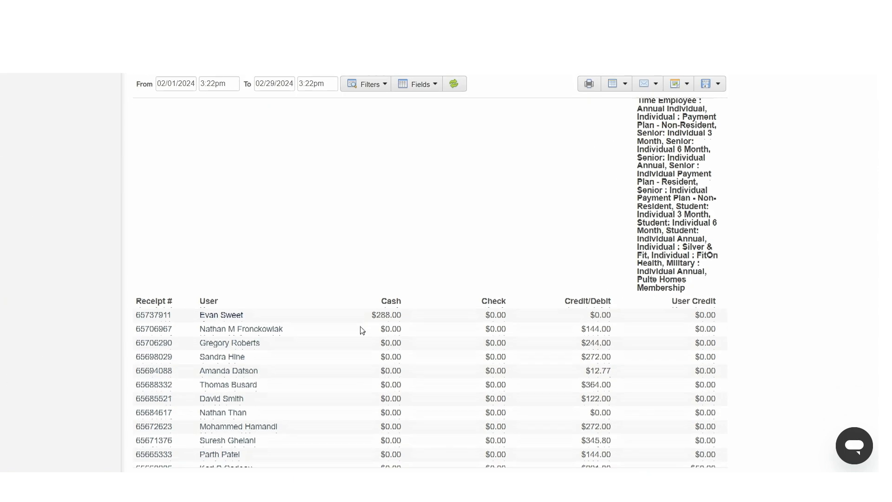
scroll(360, 328, up, 3)
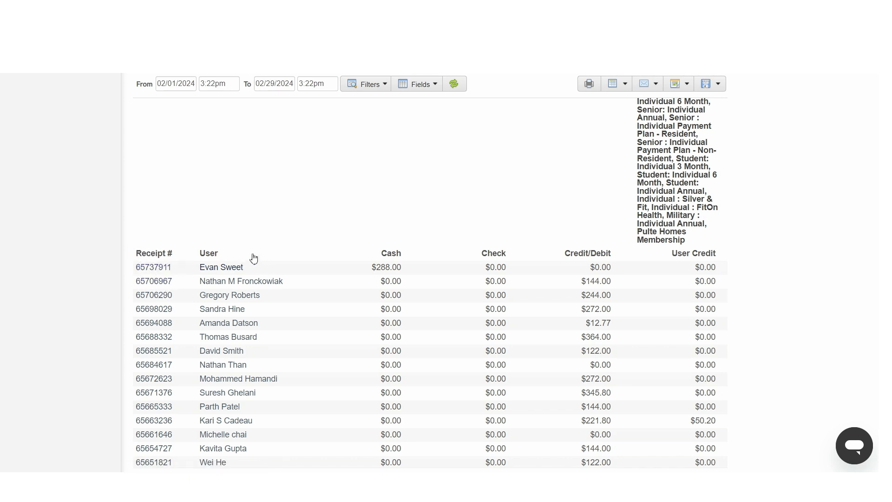
scroll(490, 280, down, 20)
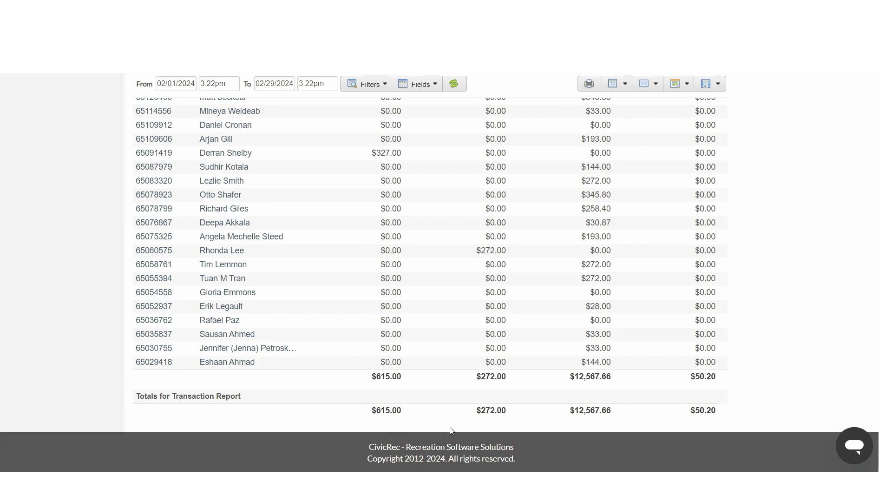
scroll(376, 404, up, 20)
scroll(376, 404, up, 6)
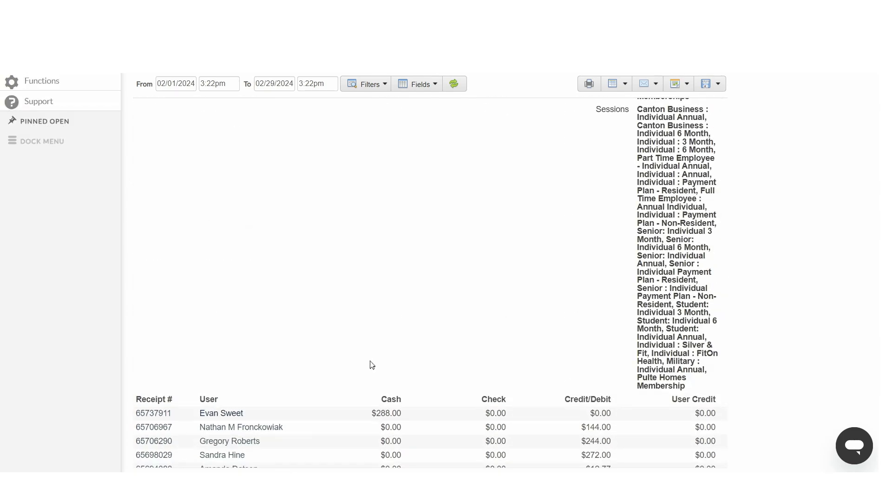
scroll(374, 362, up, 5)
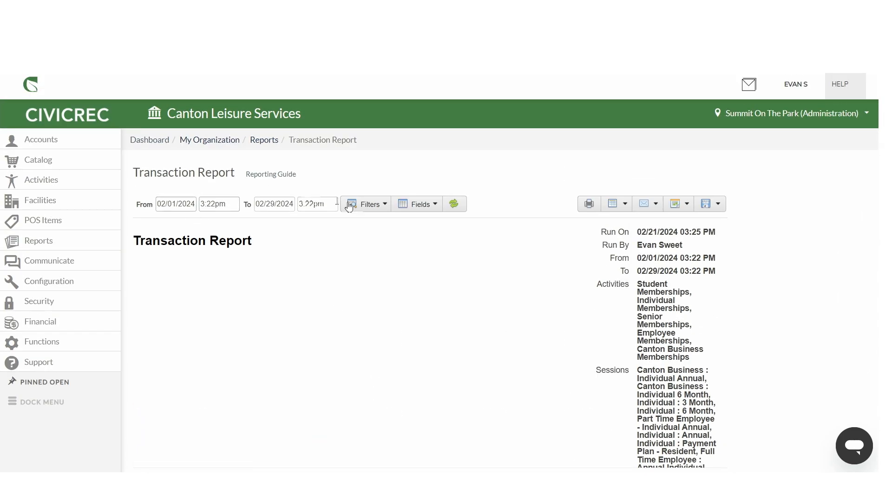
Step: Return to the reports list, then open the Email Batch History page under Communicate
click(46, 244)
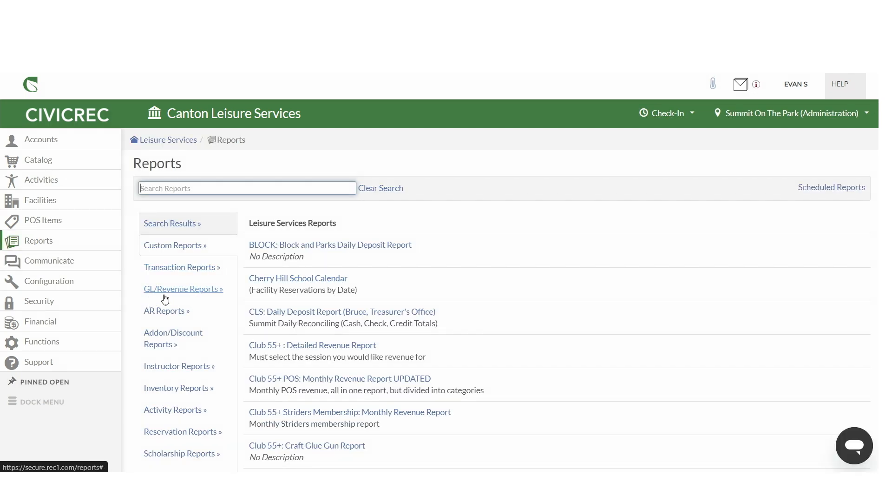
scroll(167, 296, down, 1)
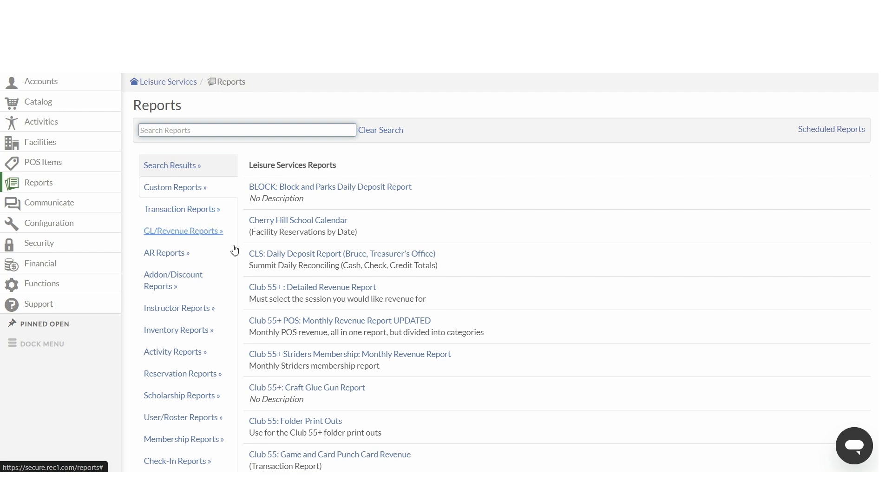
click(79, 203)
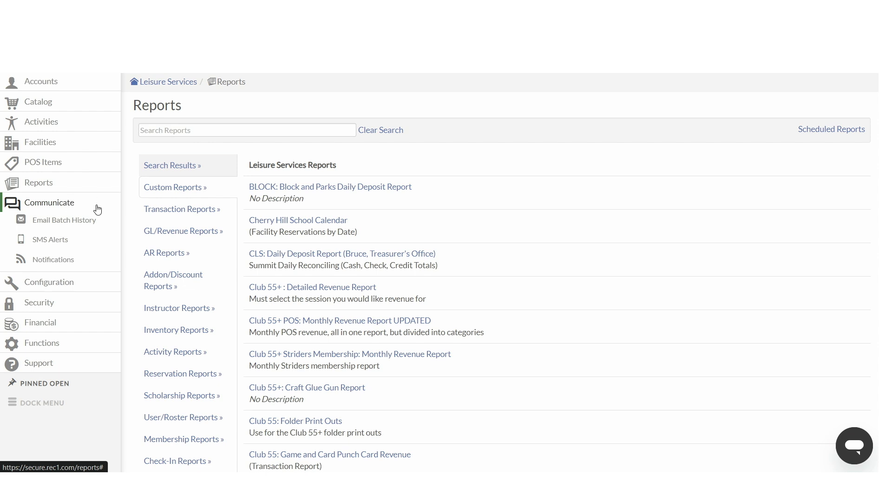
click(74, 225)
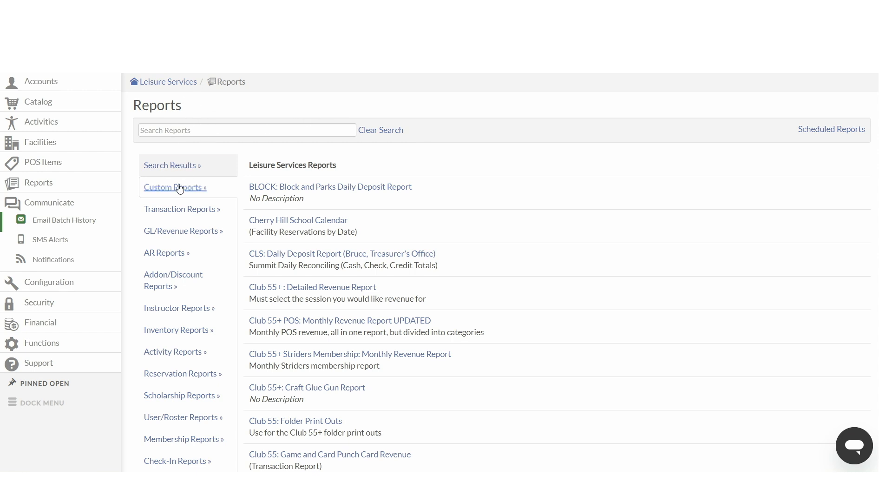
click(80, 286)
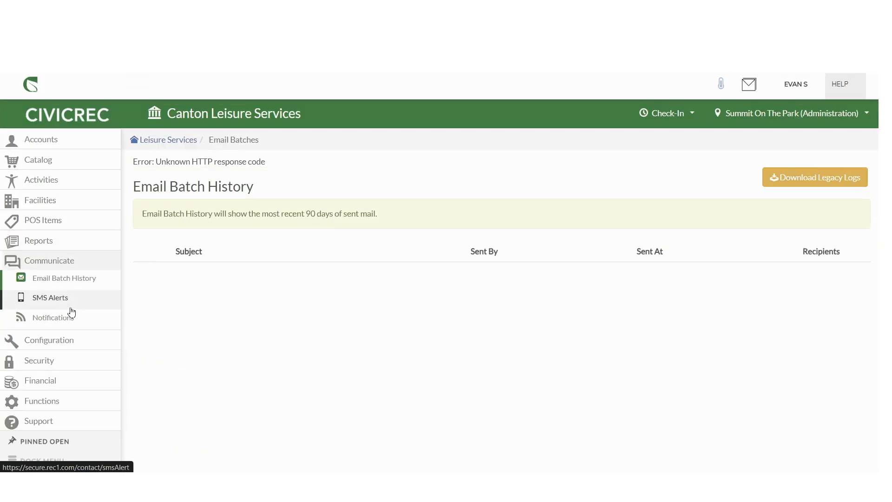
scroll(75, 316, down, 1)
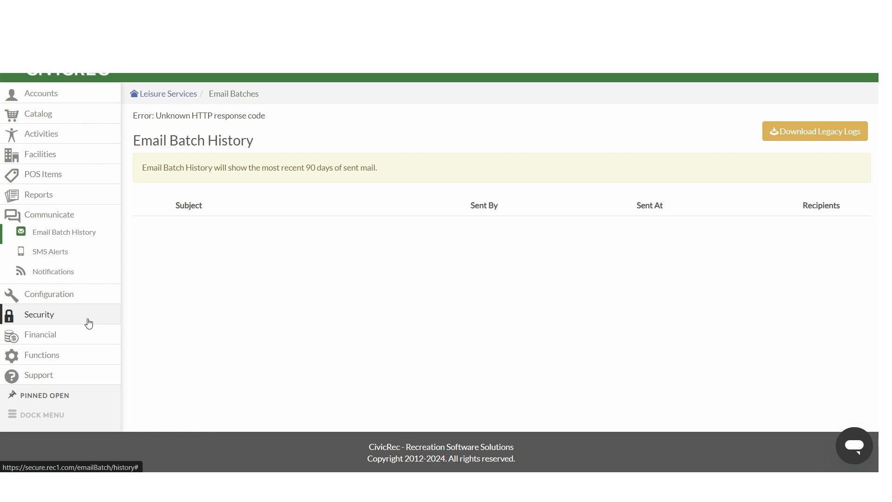
Step: Open the Support portal and browse the CivicRec Knowledge Base
click(43, 377)
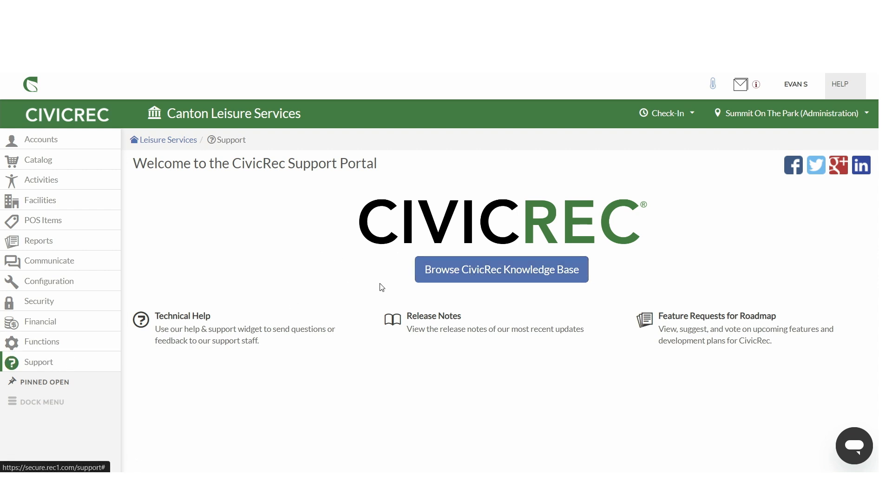
click(840, 85)
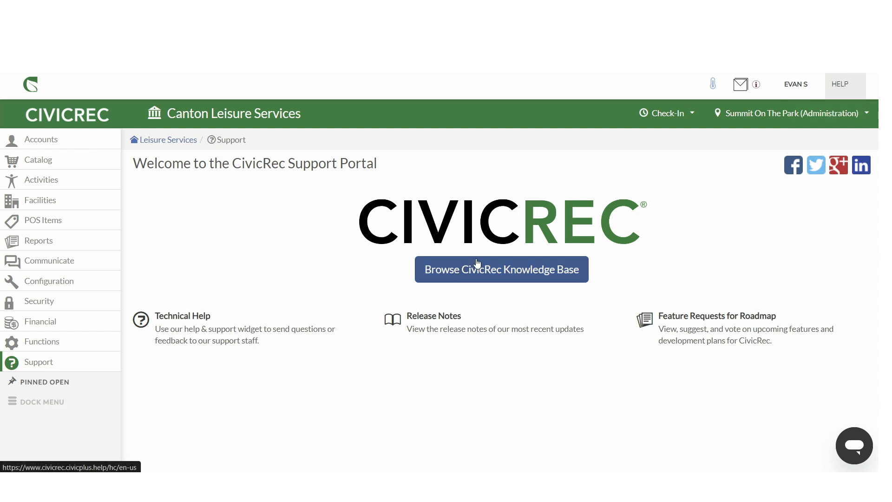
click(459, 270)
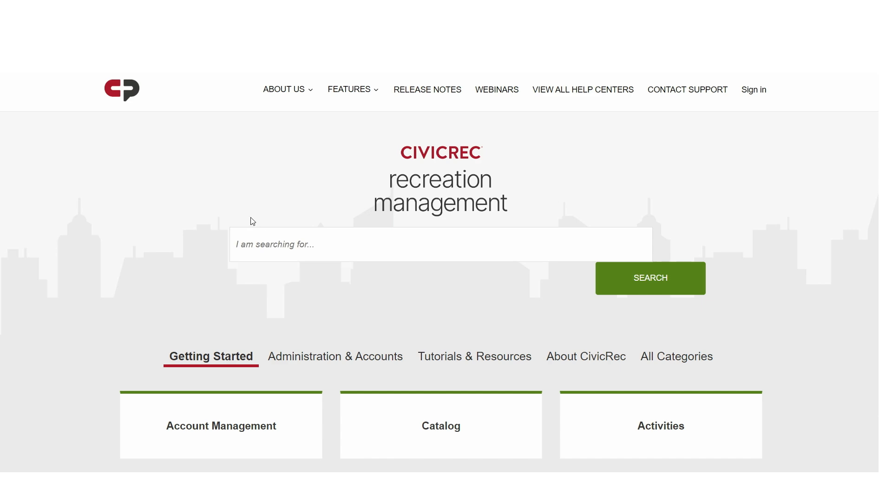
Step: Search the knowledge base for report and open the Reports Overview article
scroll(296, 208, down, 3)
scroll(267, 189, up, 3)
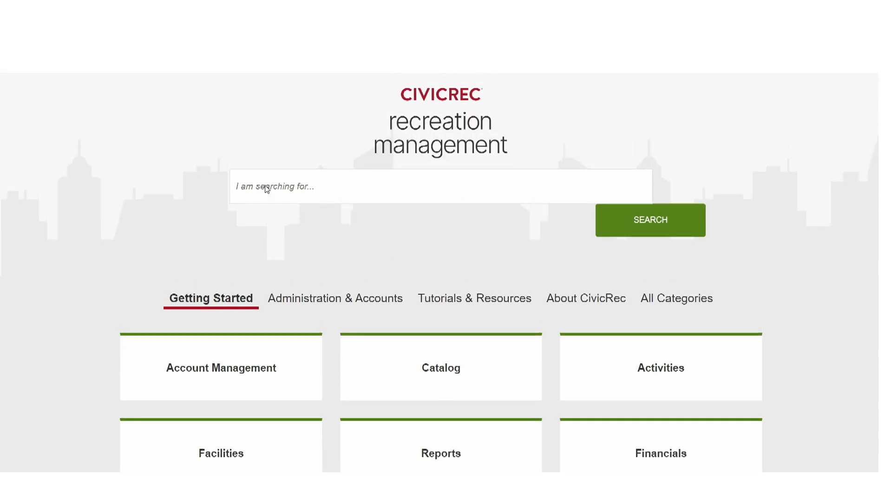
scroll(265, 193, down, 3)
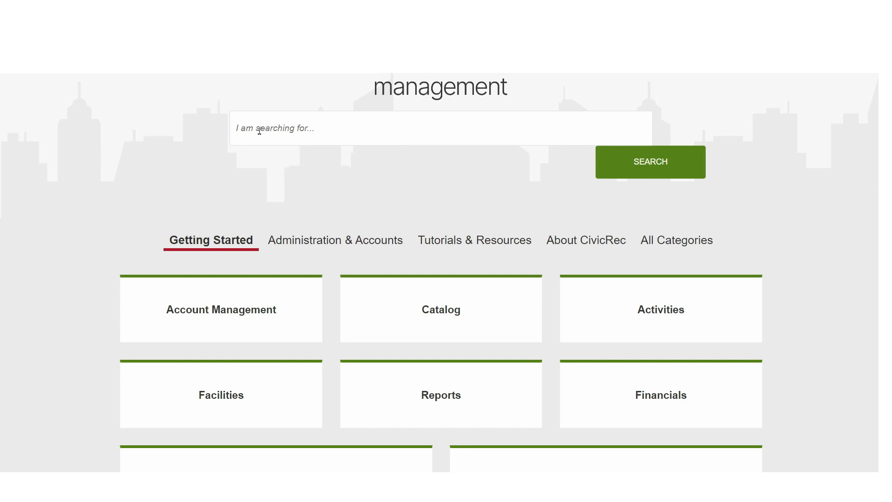
scroll(263, 158, up, 3)
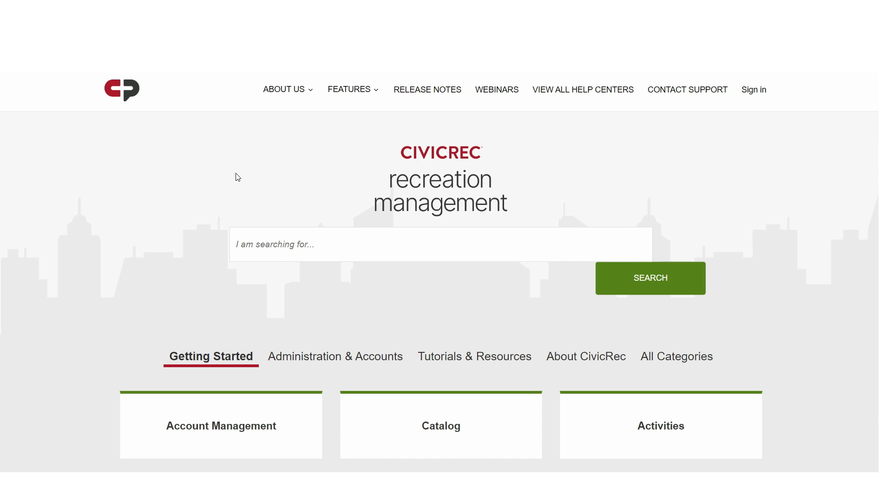
scroll(253, 189, down, 1)
click(252, 187)
text(report)
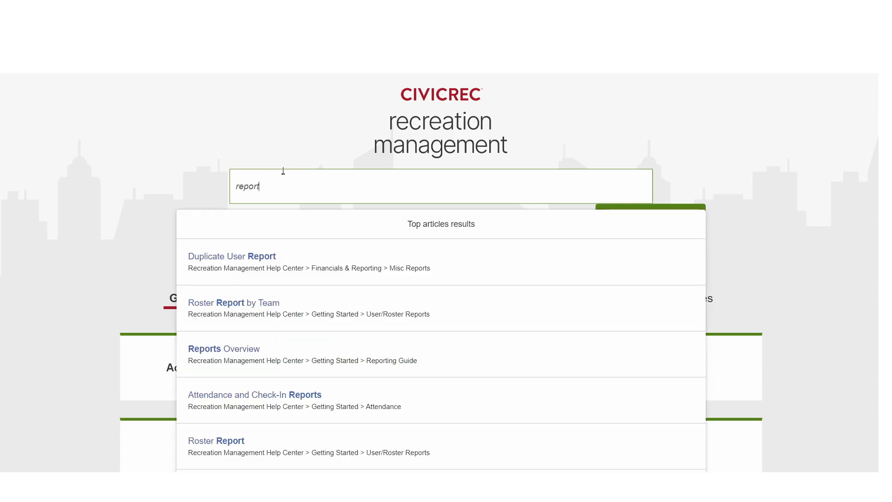
scroll(261, 198, down, 1)
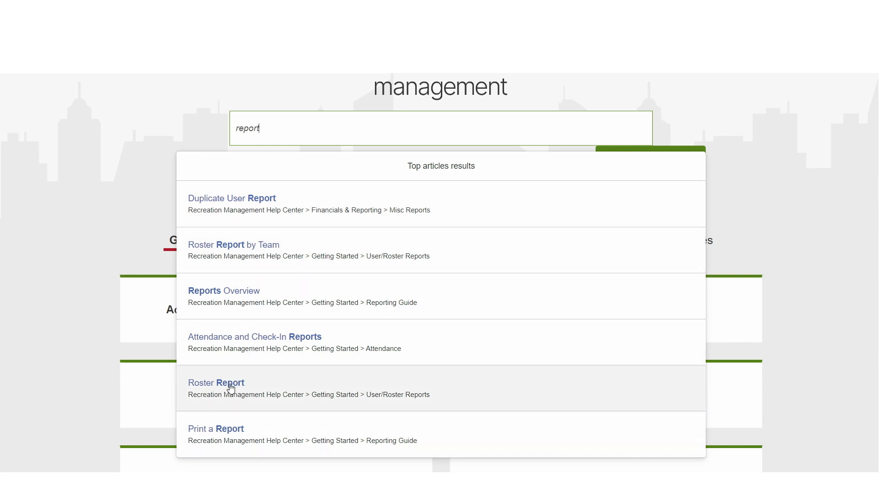
click(251, 302)
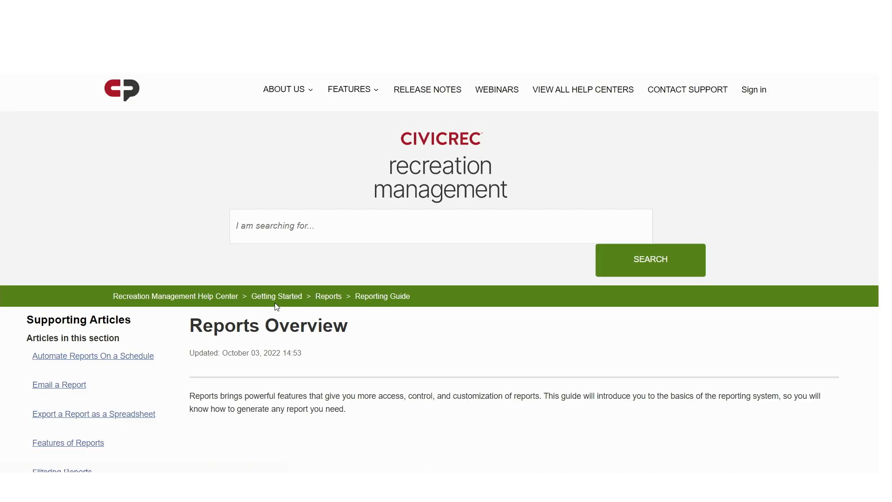
Step: Read through the Reports Overview article's instructions from top to bottom
scroll(284, 315, down, 3)
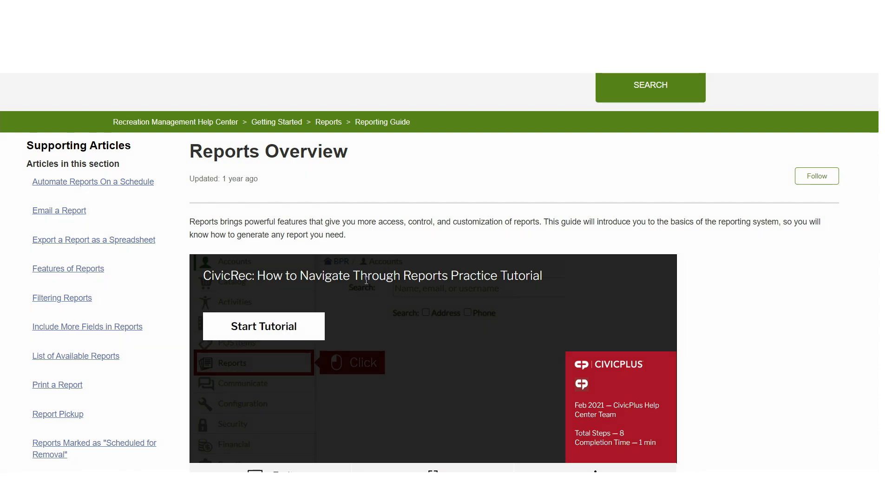
scroll(366, 280, down, 1)
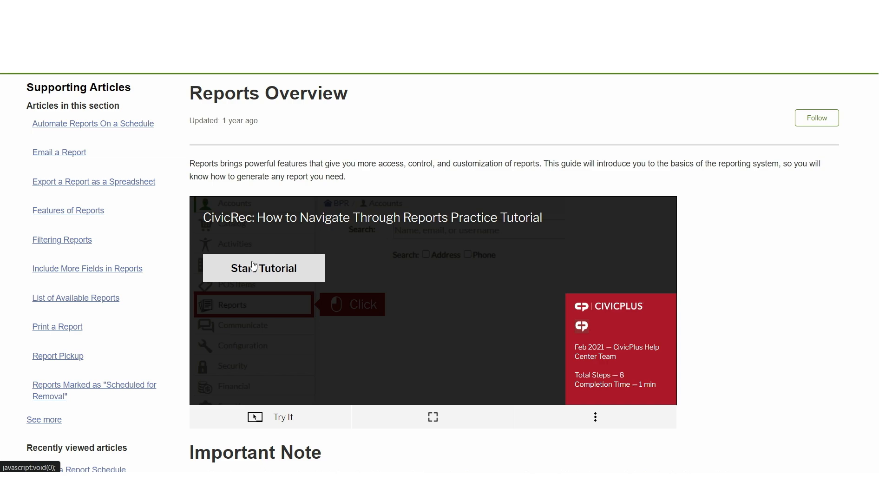
scroll(361, 281, down, 1)
scroll(361, 281, down, 4)
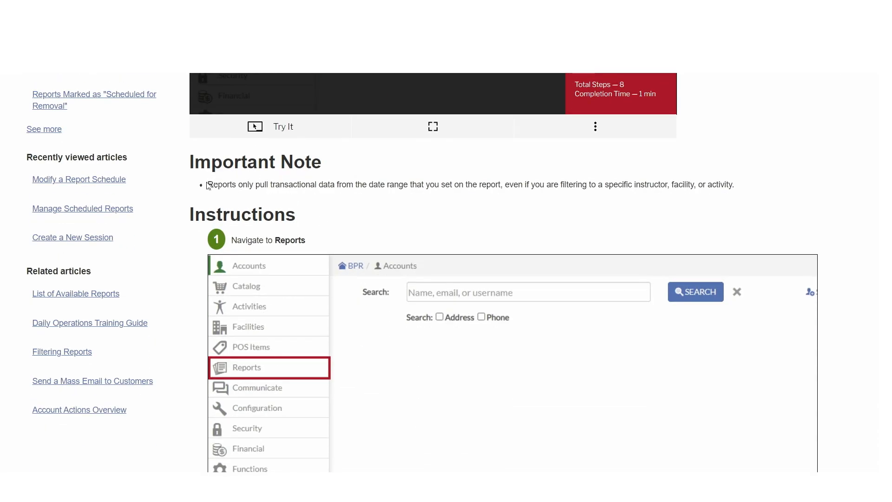
scroll(339, 205, down, 3)
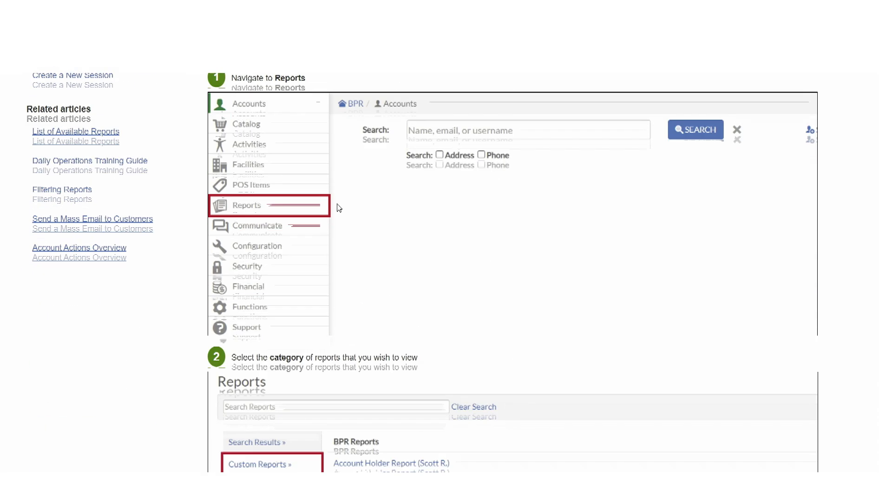
scroll(342, 230, down, 4)
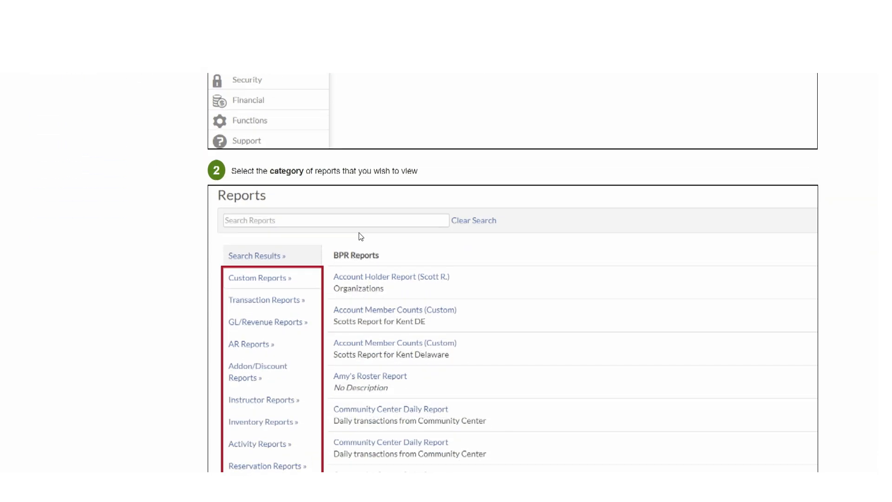
scroll(274, 220, down, 10)
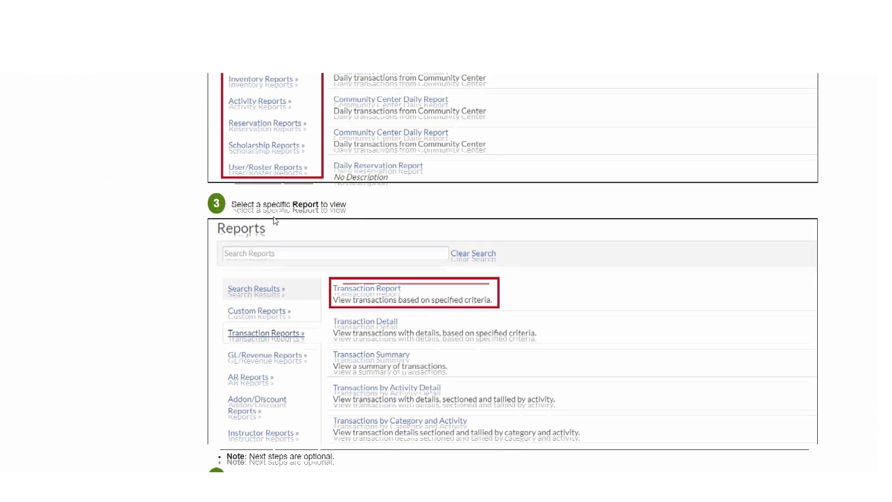
scroll(274, 220, down, 10)
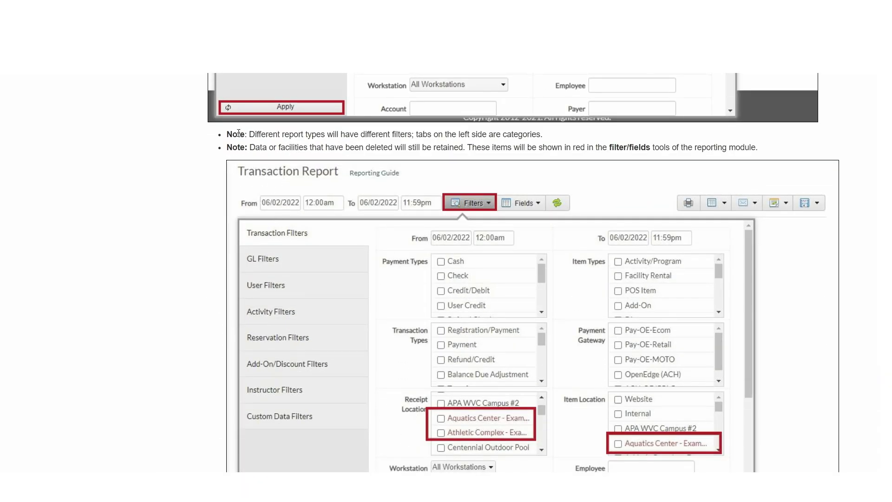
scroll(222, 180, down, 4)
scroll(222, 180, down, 4)
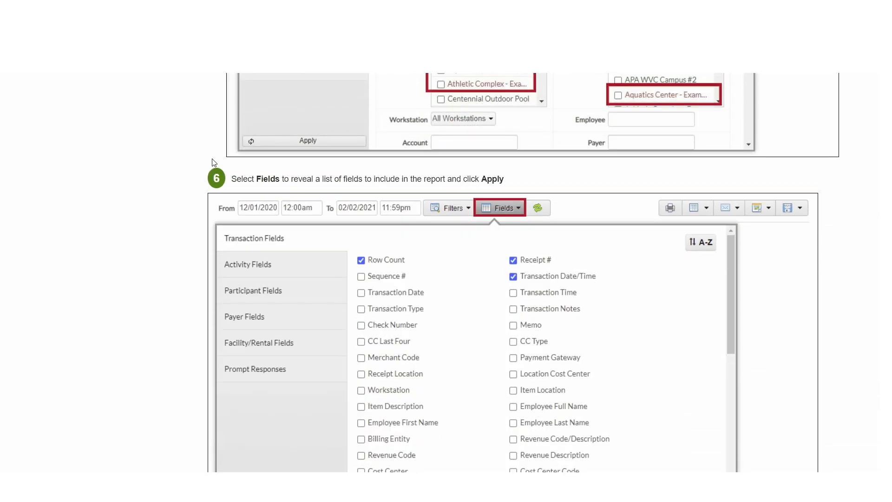
scroll(192, 200, down, 14)
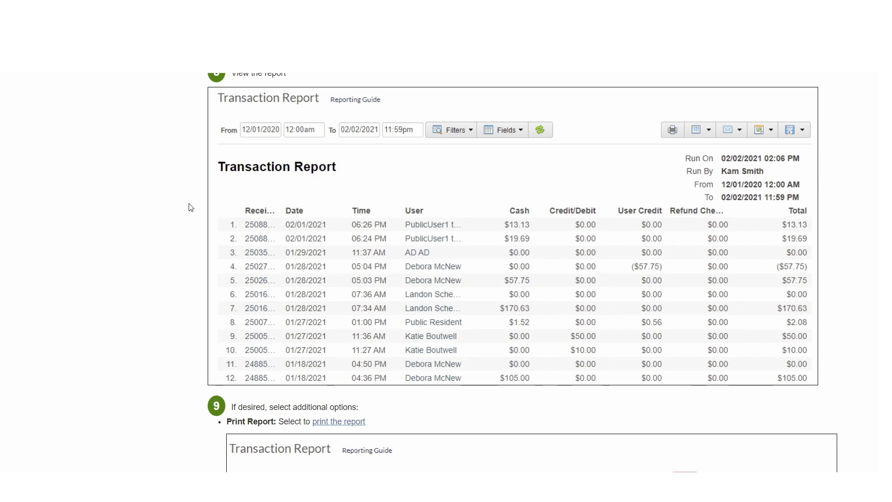
scroll(199, 202, down, 6)
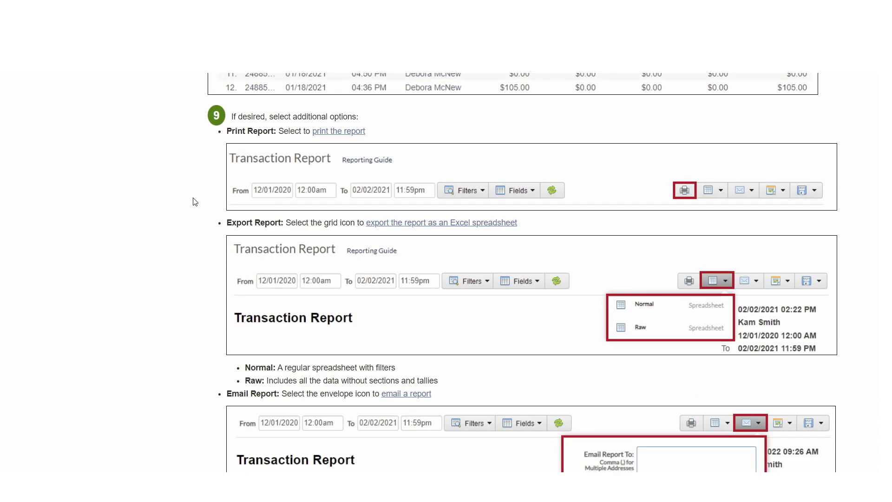
scroll(186, 221, down, 4)
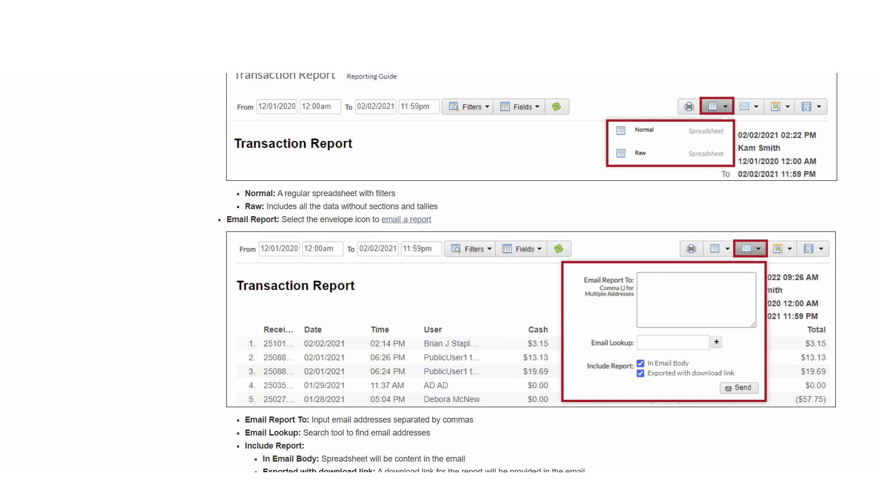
scroll(875, 364, down, 20)
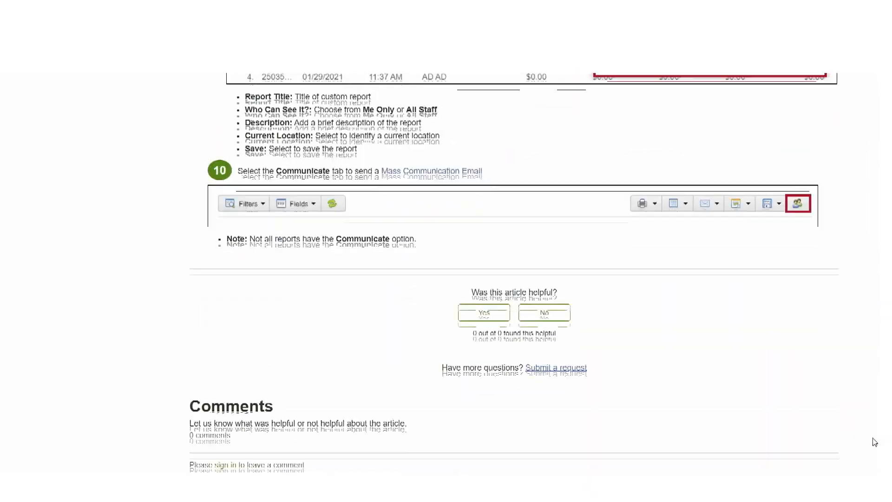
scroll(874, 425, up, 20)
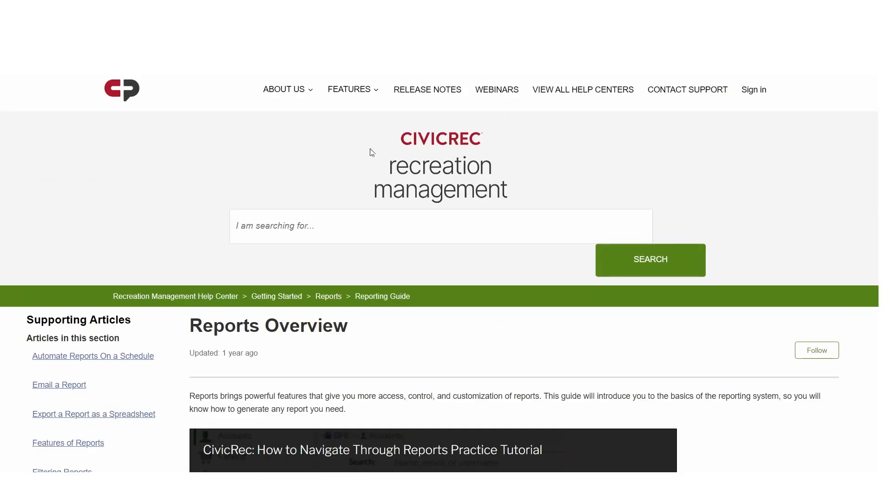
scroll(209, 237, down, 5)
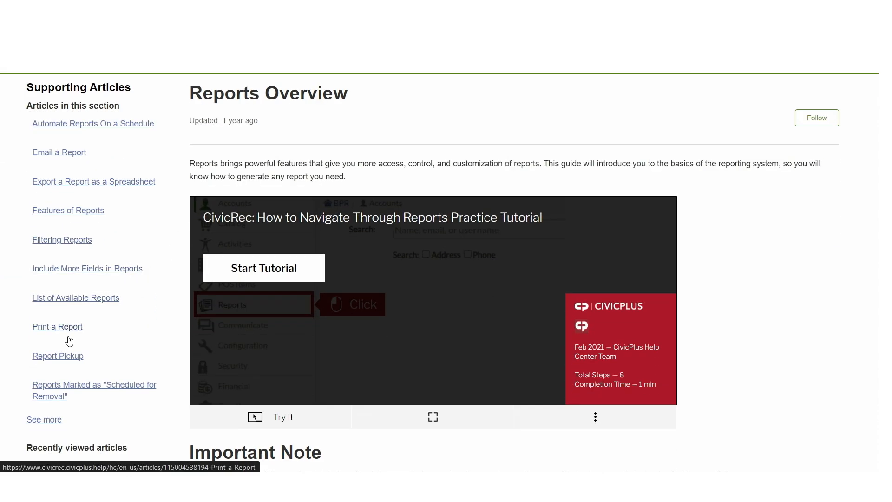
scroll(239, 279, down, 6)
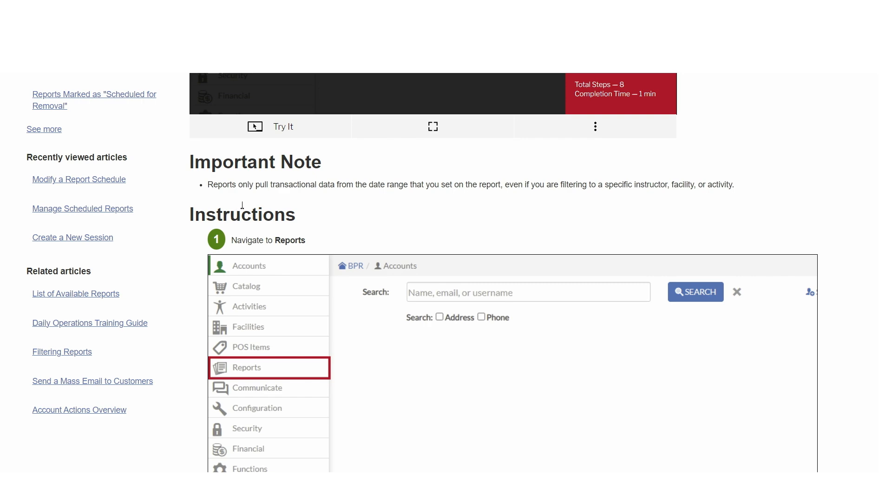
Step: Leave the help center and return to the CivicRec support portal
click(285, 189)
scroll(164, 190, up, 10)
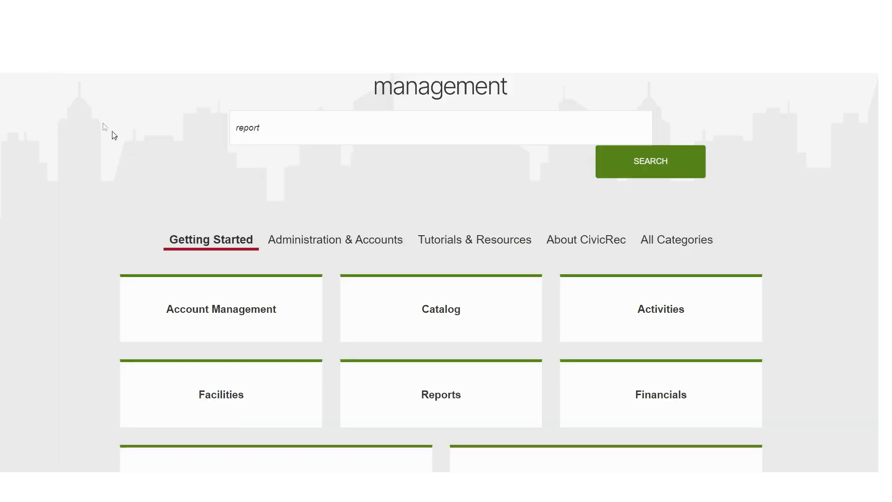
scroll(209, 126, up, 3)
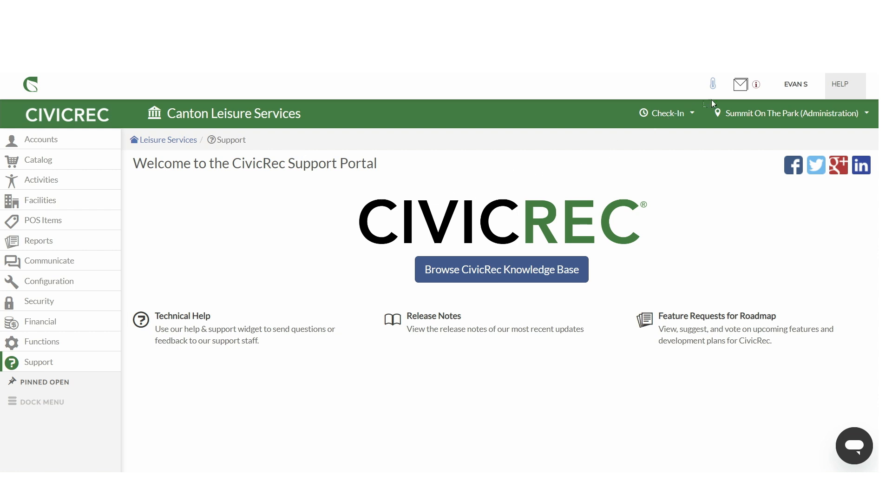
Step: Switch to the public view of the site from the user menu
click(799, 88)
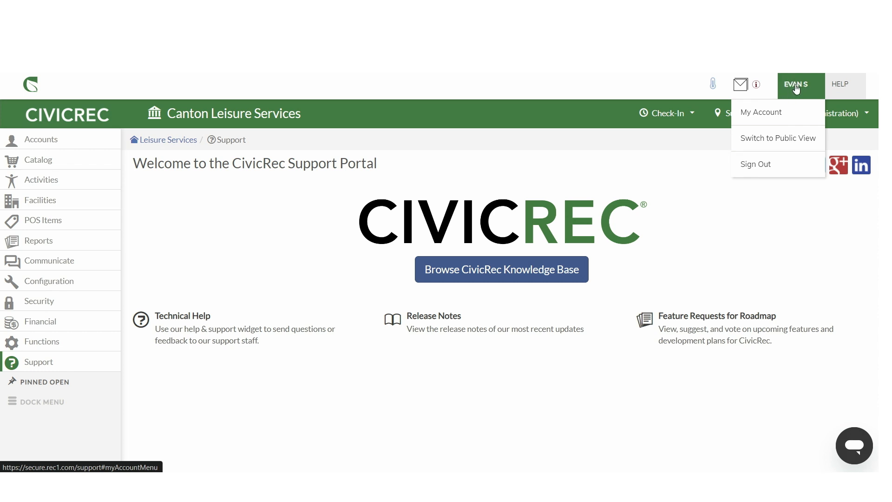
click(772, 143)
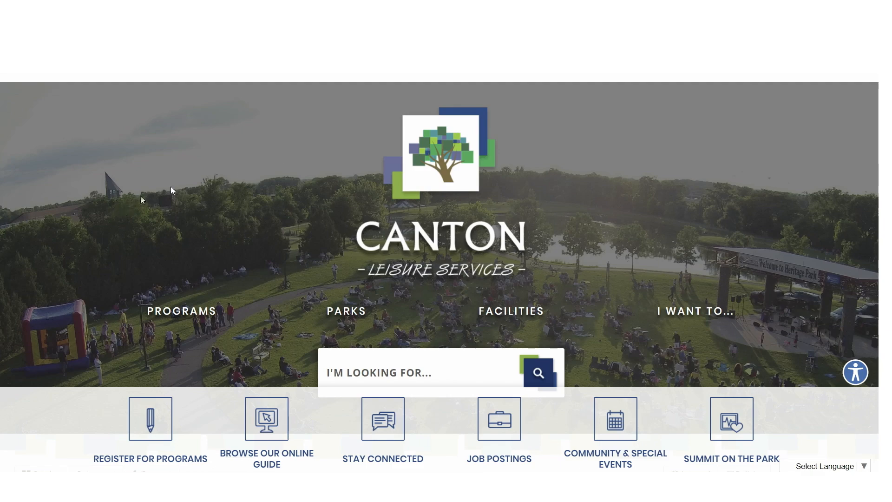
scroll(153, 191, down, 3)
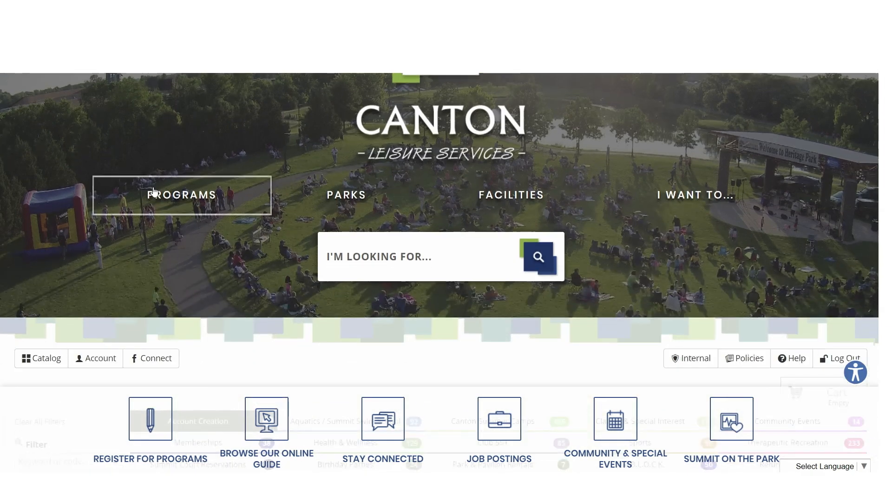
Step: Browse the public catalog page, reading the Account Creation & Login Info section and its registration instructions
scroll(153, 191, down, 4)
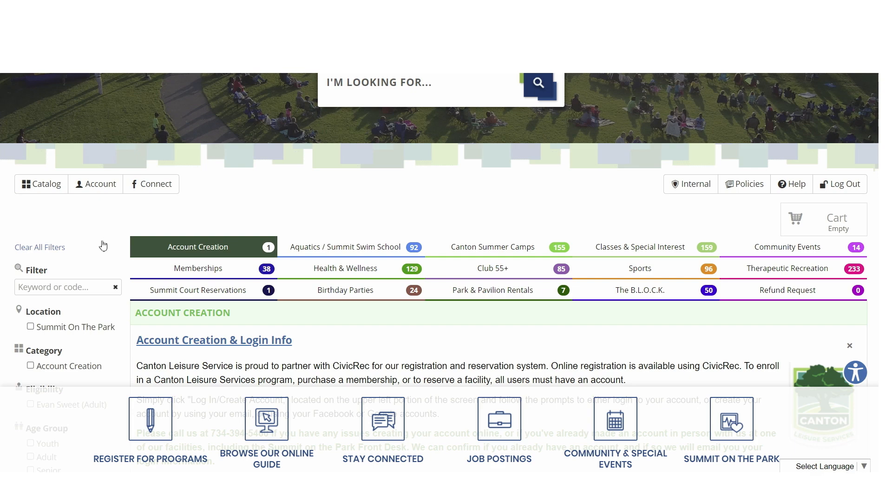
scroll(105, 242, down, 2)
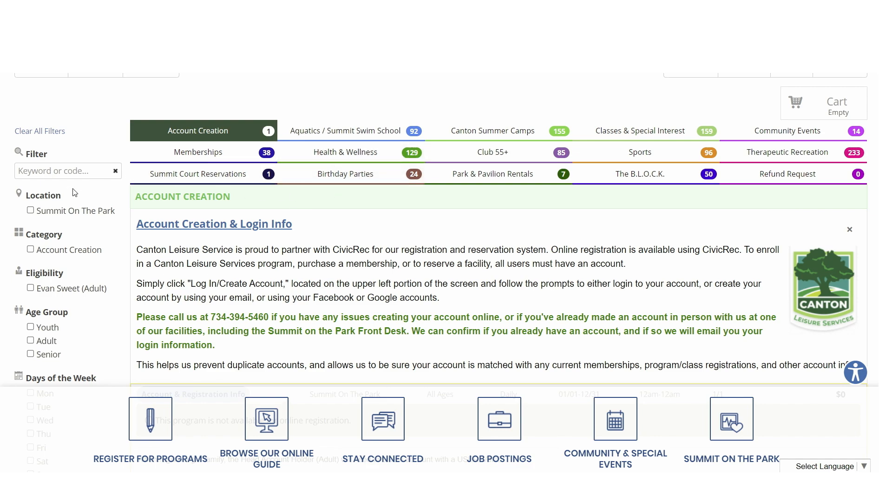
scroll(74, 192, down, 3)
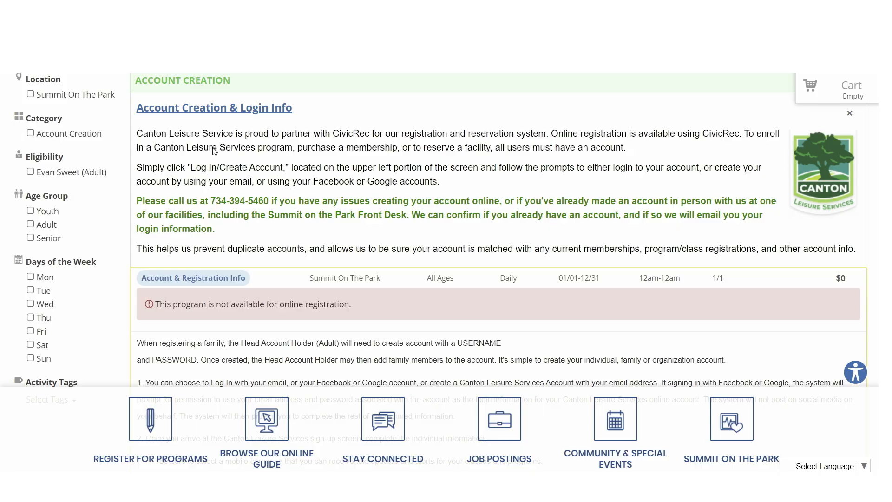
scroll(265, 176, down, 5)
scroll(176, 184, up, 6)
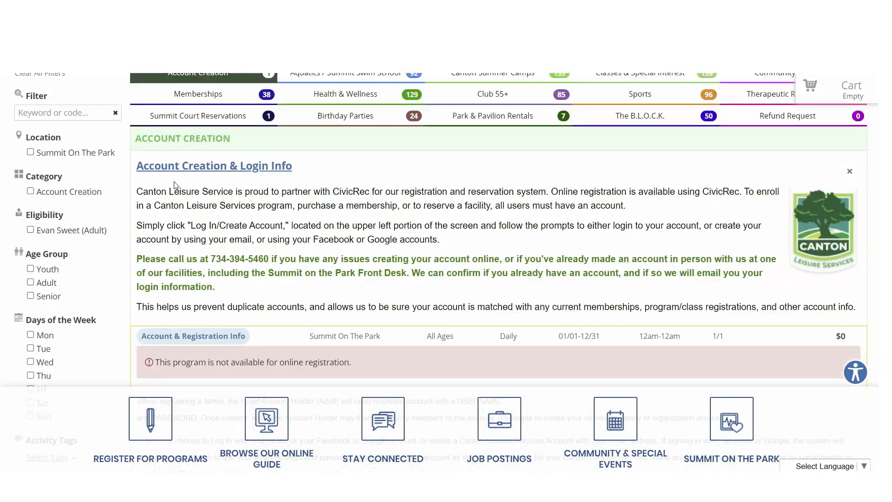
scroll(176, 184, down, 2)
scroll(106, 176, up, 3)
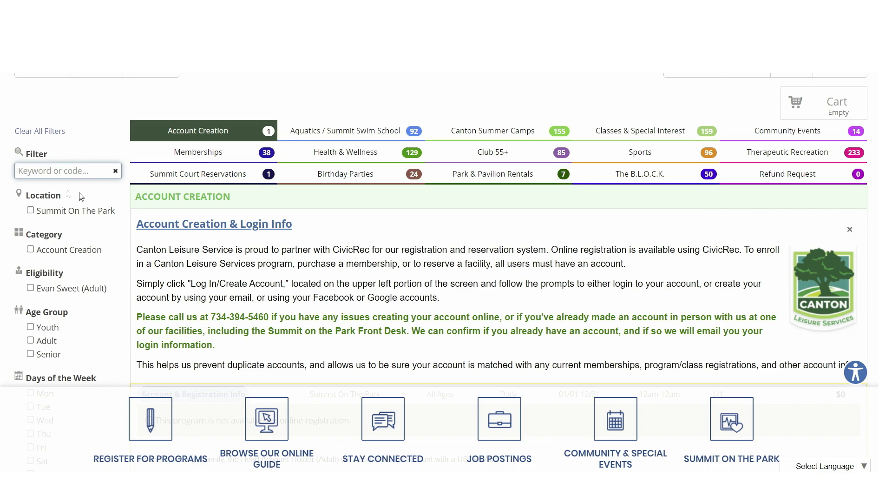
scroll(393, 229, down, 8)
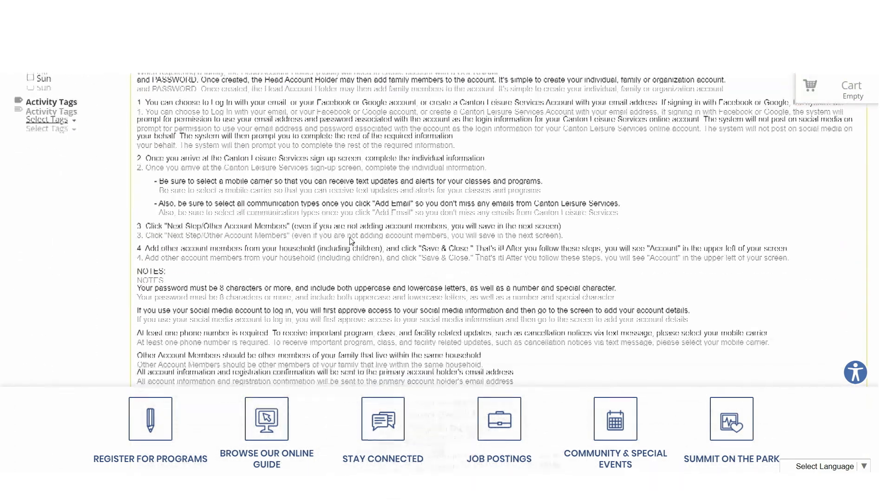
scroll(339, 261, up, 5)
scroll(330, 272, up, 8)
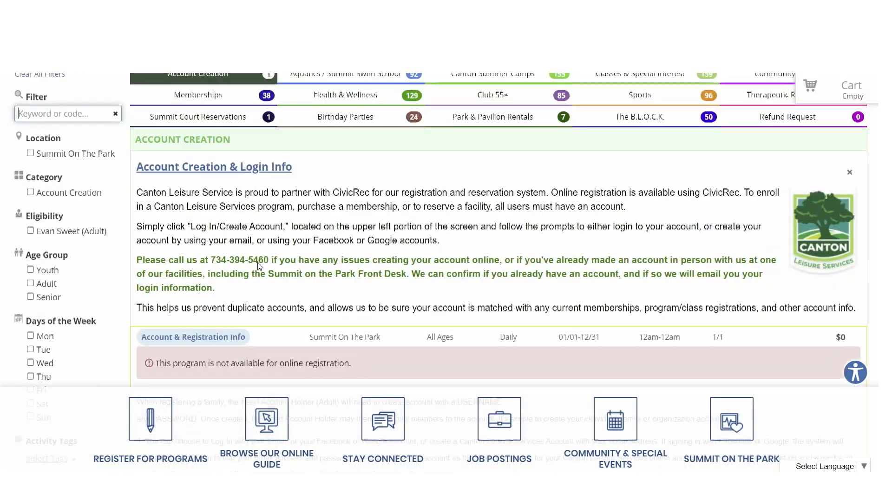
scroll(259, 266, up, 6)
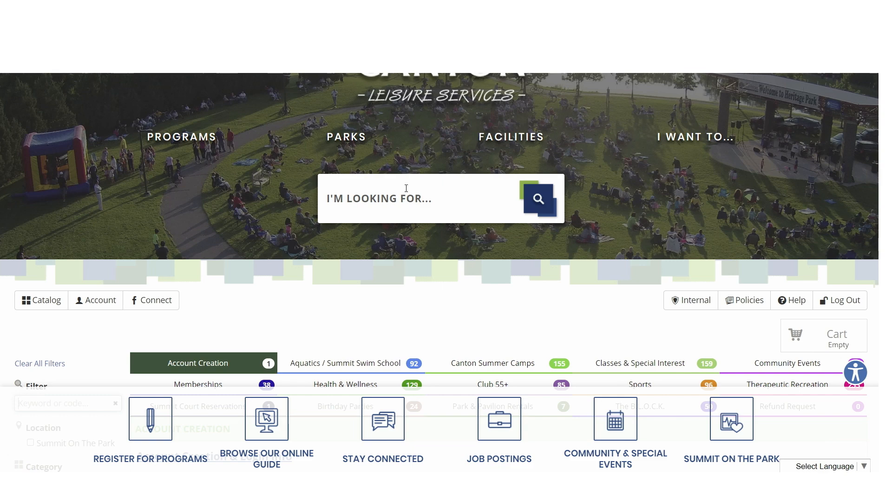
Step: Switch from the public site back to the internal administration view
scroll(249, 208, up, 3)
scroll(603, 200, down, 3)
click(696, 307)
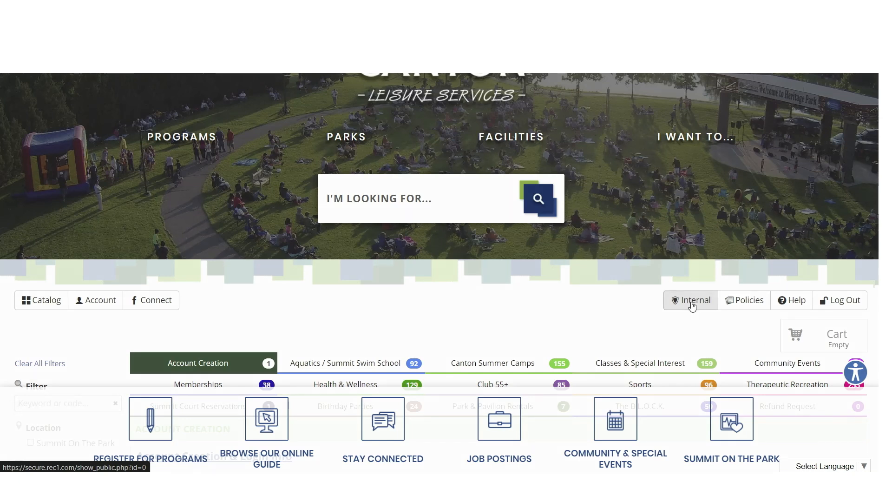